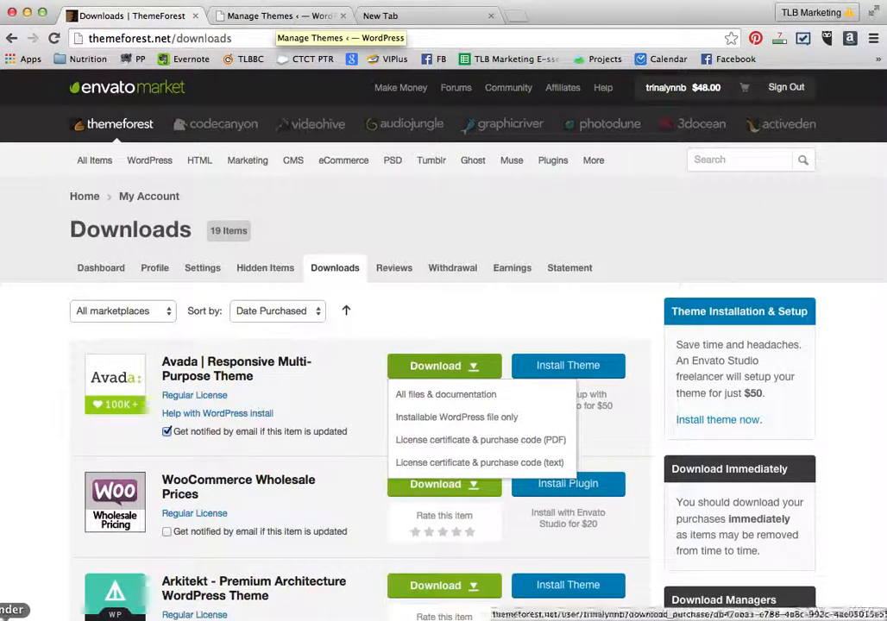
- Open the downloaded Avada package in Finder and browse into its Avada Theme folder
left_click(10, 620)
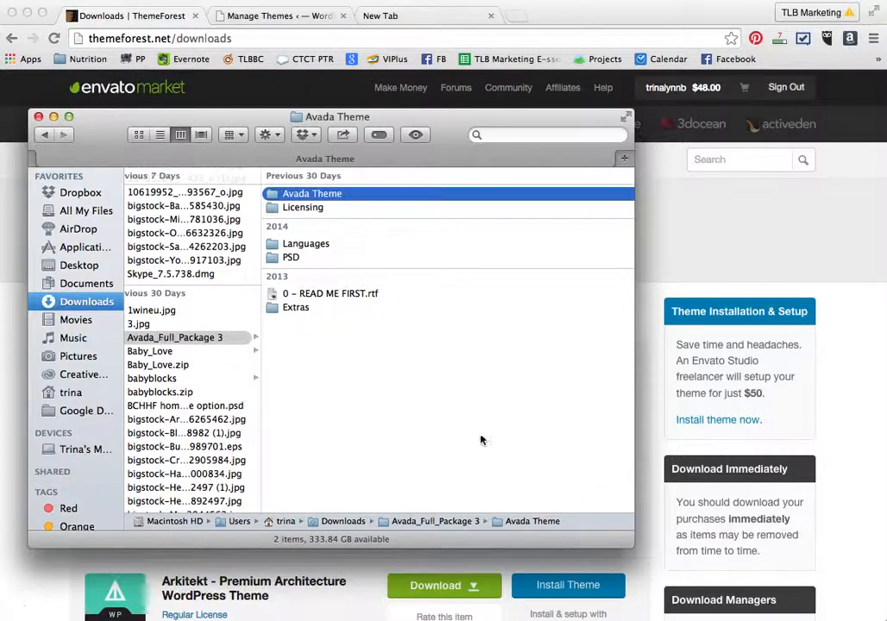
left_click(201, 339)
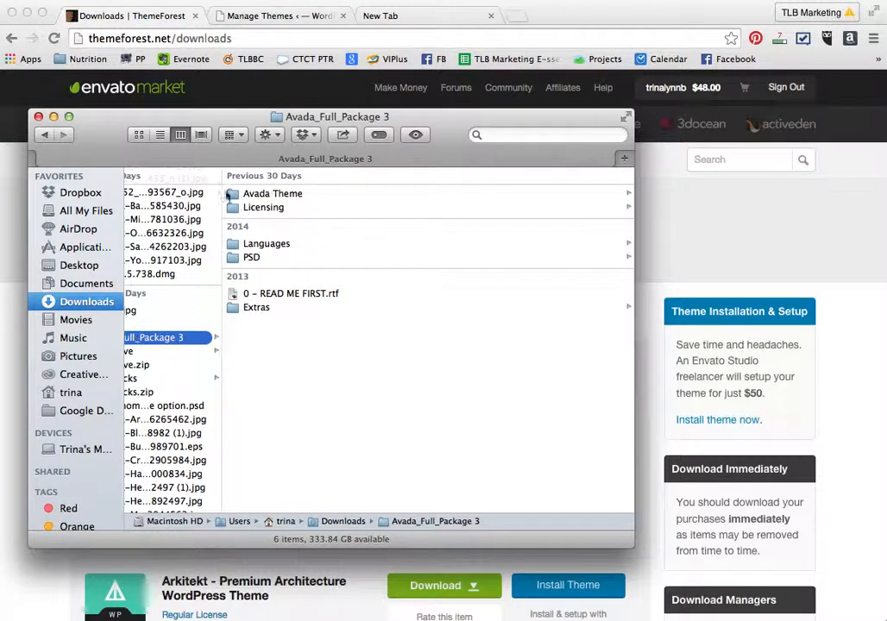
left_click(264, 197)
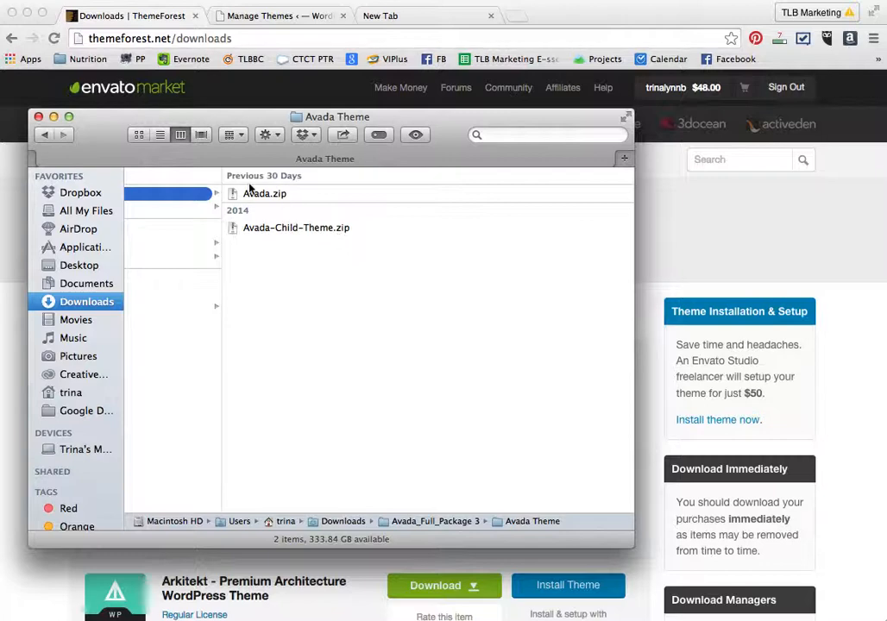
- Switch to the WordPress Manage Themes tab and log out of the admin account
left_click(256, 17)
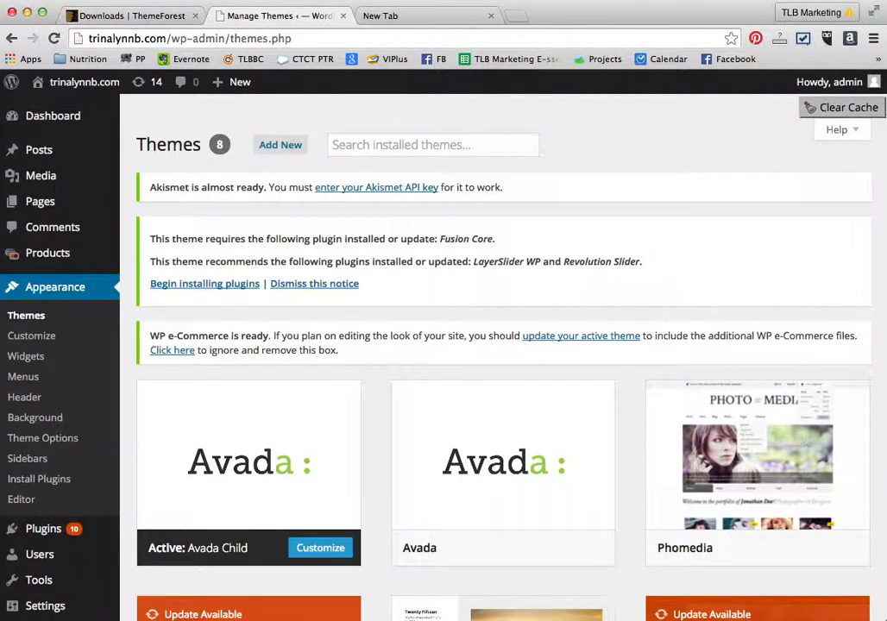
mouse_move(811, 86)
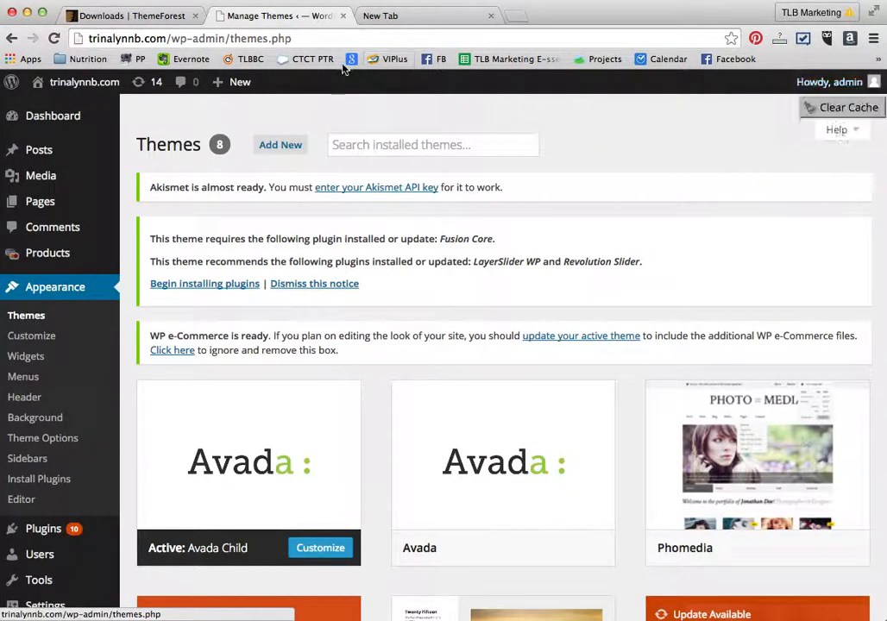
mouse_move(63, 78)
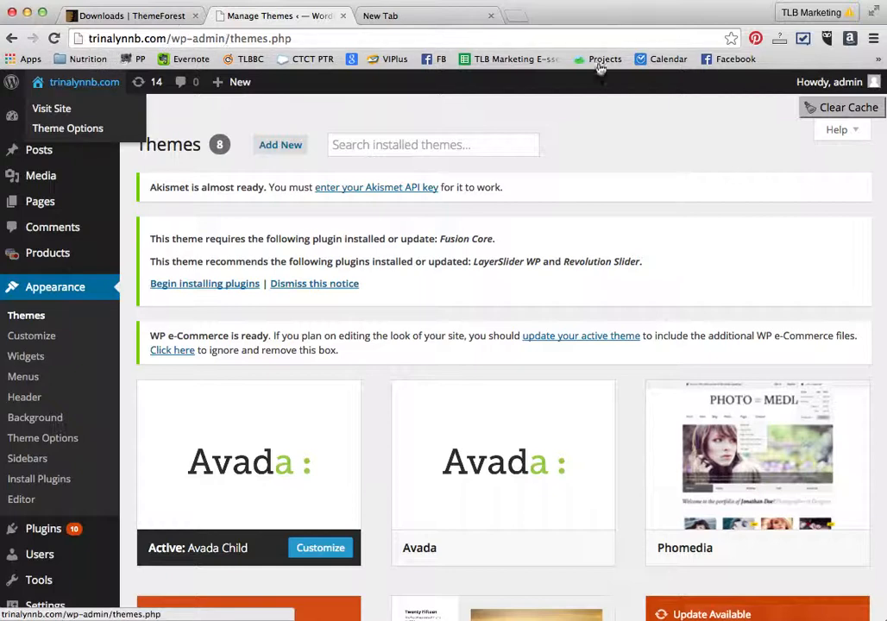
left_click(826, 82)
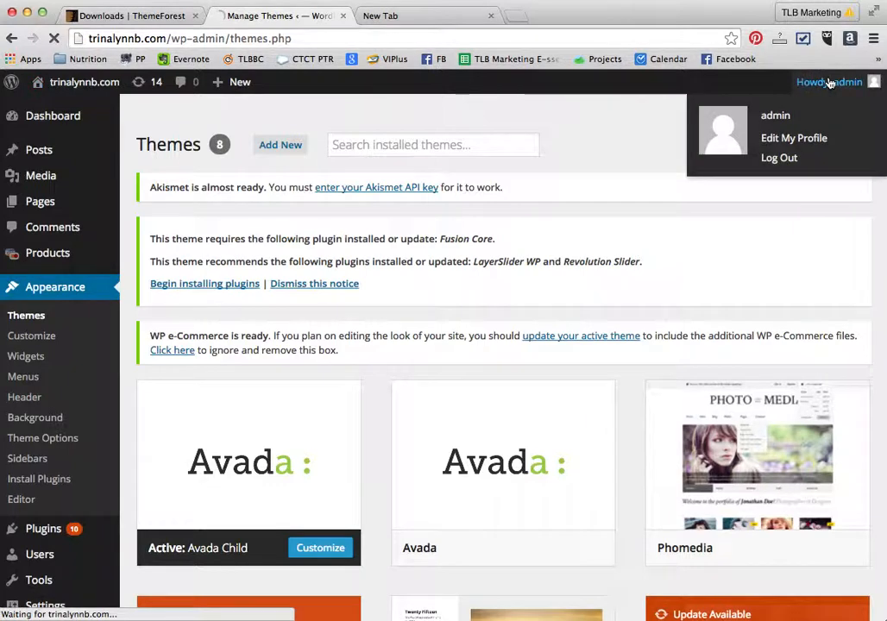
left_click(770, 163)
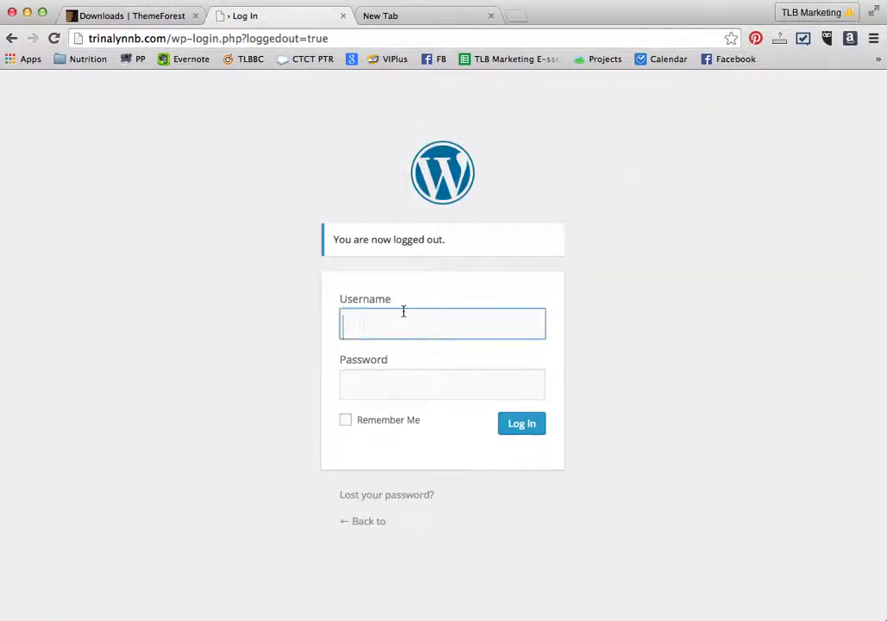
- Log back in to WordPress with the admin username and the account password
type("admin")
key("Tab")
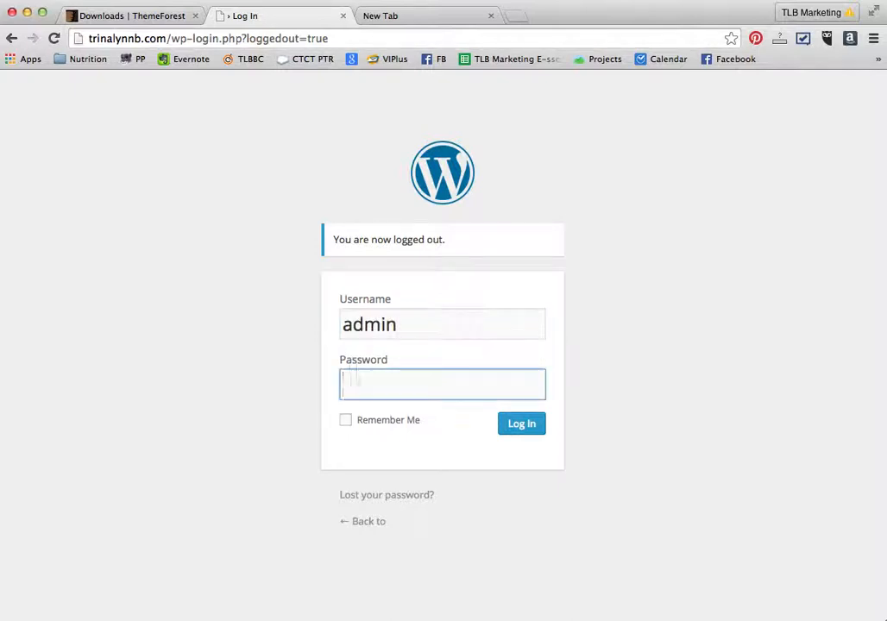
type("•••••••••••")
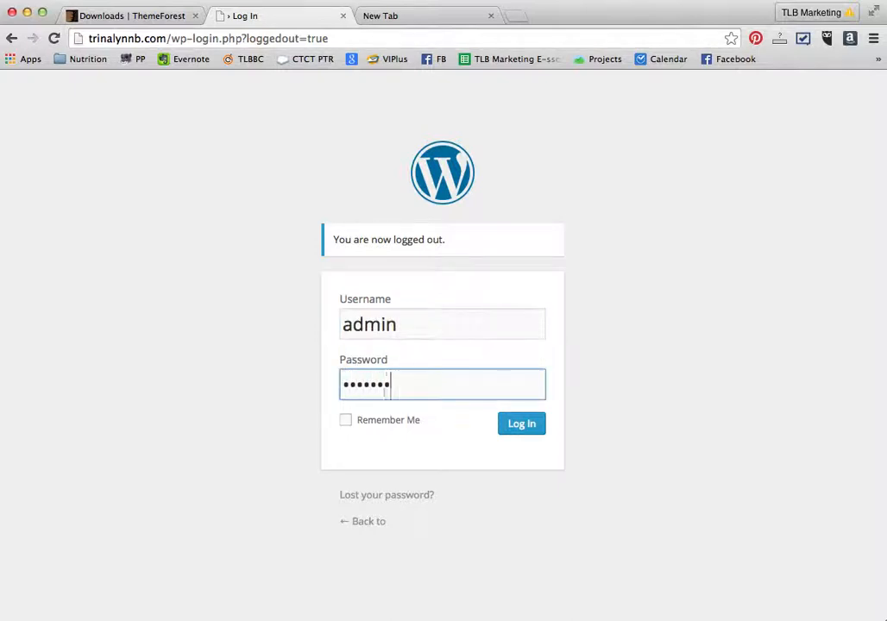
key("Return")
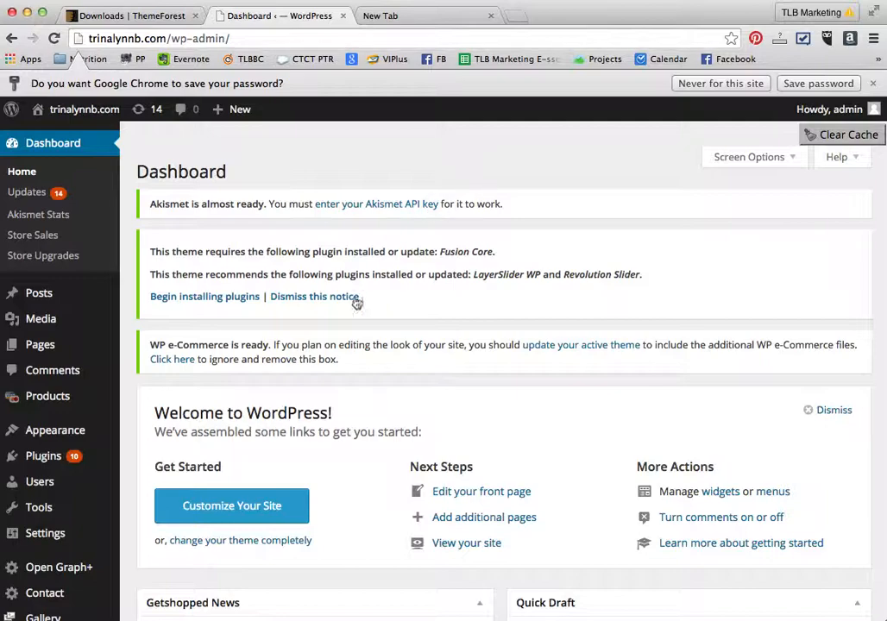
- Open the Themes page under Appearance
scroll(418, 425, "down", 5)
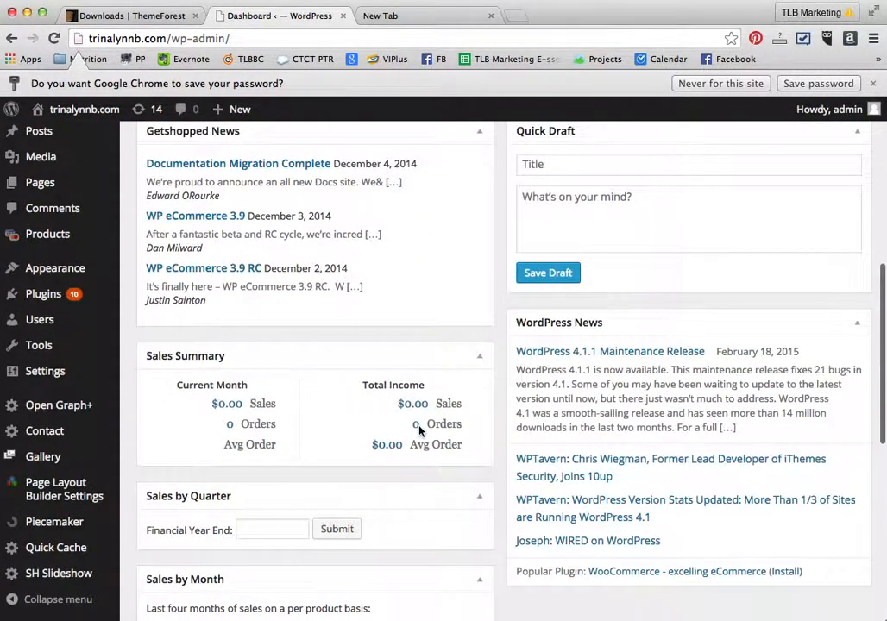
scroll(419, 430, "up", 2)
scroll(418, 431, "down", 6)
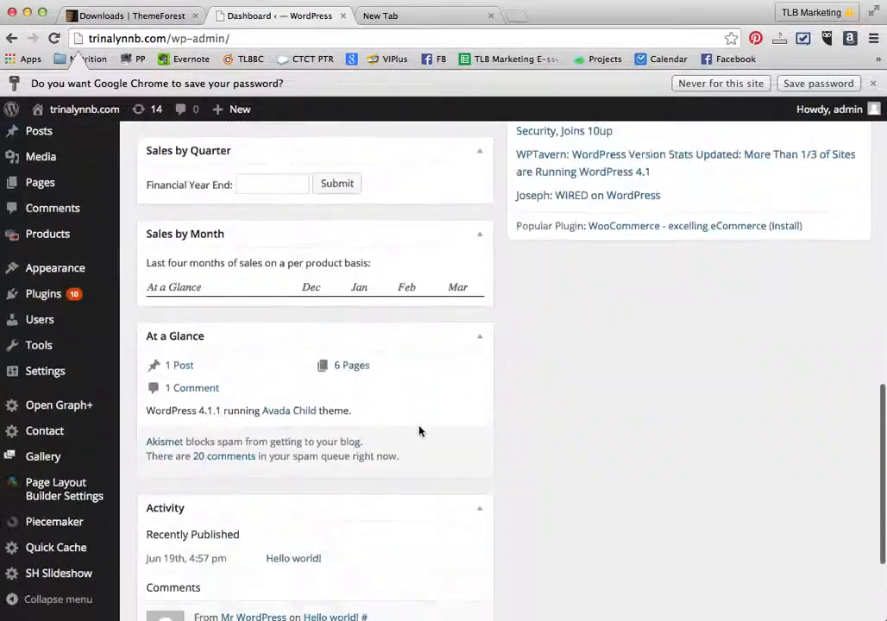
scroll(412, 424, "up", 3)
scroll(412, 424, "up", 8)
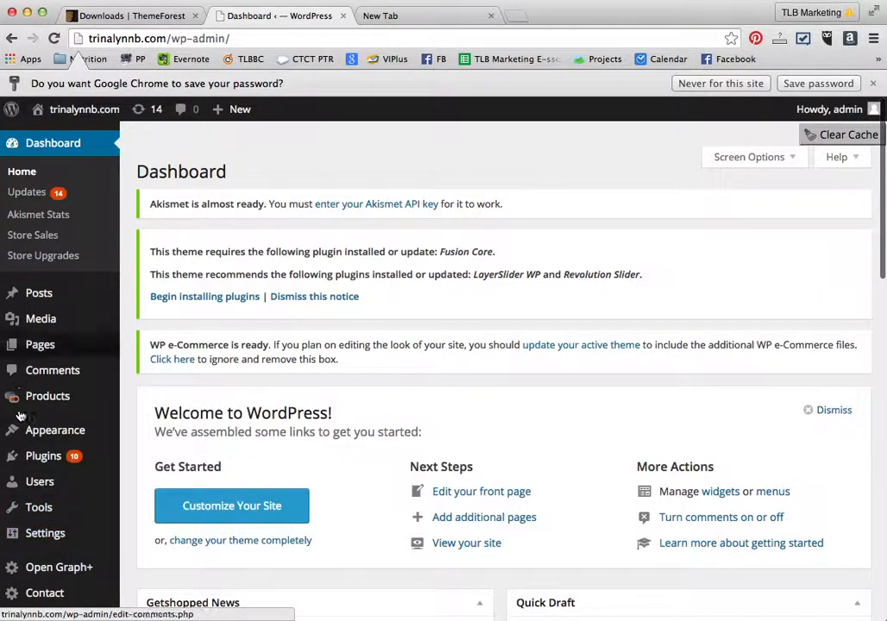
mouse_move(23, 436)
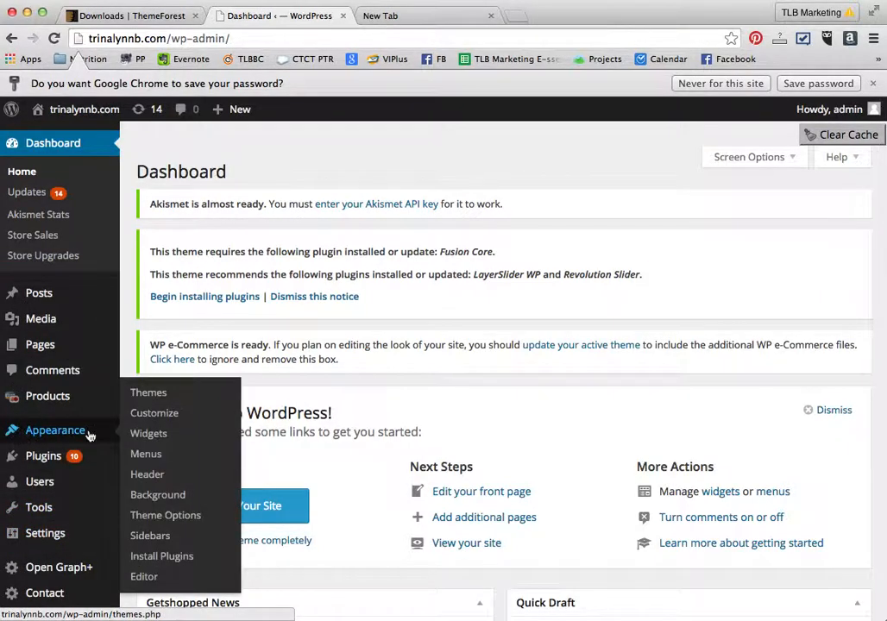
left_click(148, 393)
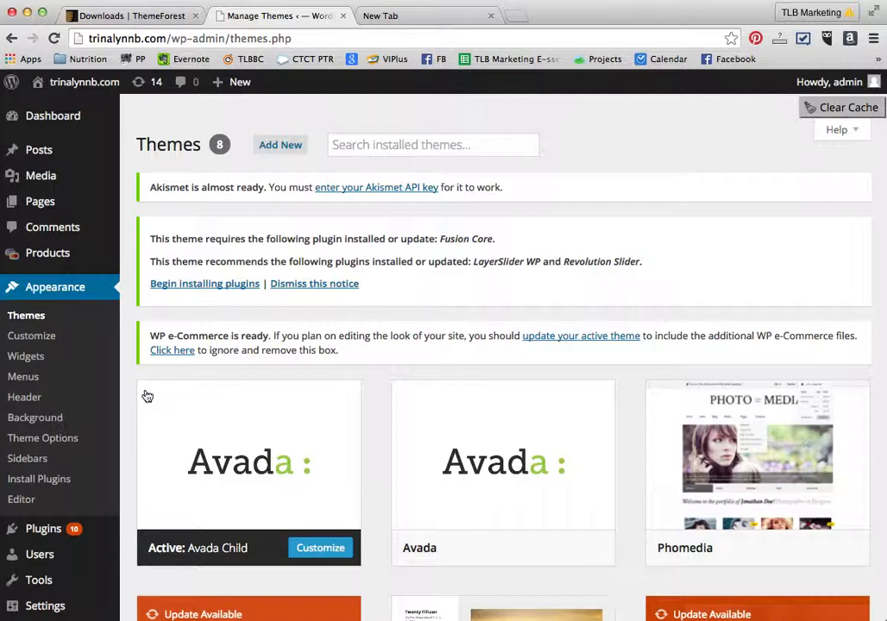
- Open the Add New themes page and its Upload Theme option
scroll(555, 418, "down", 5)
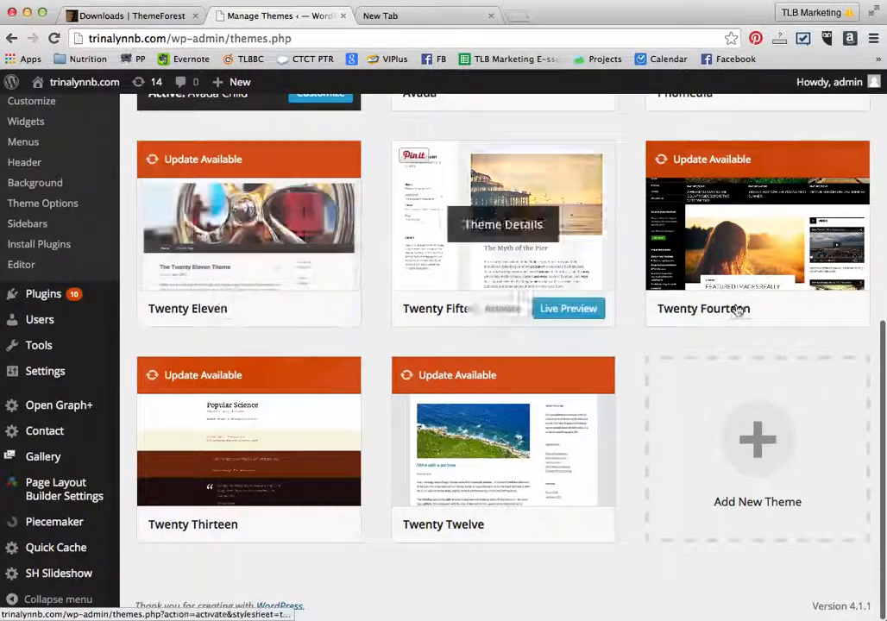
scroll(736, 307, "up", 5)
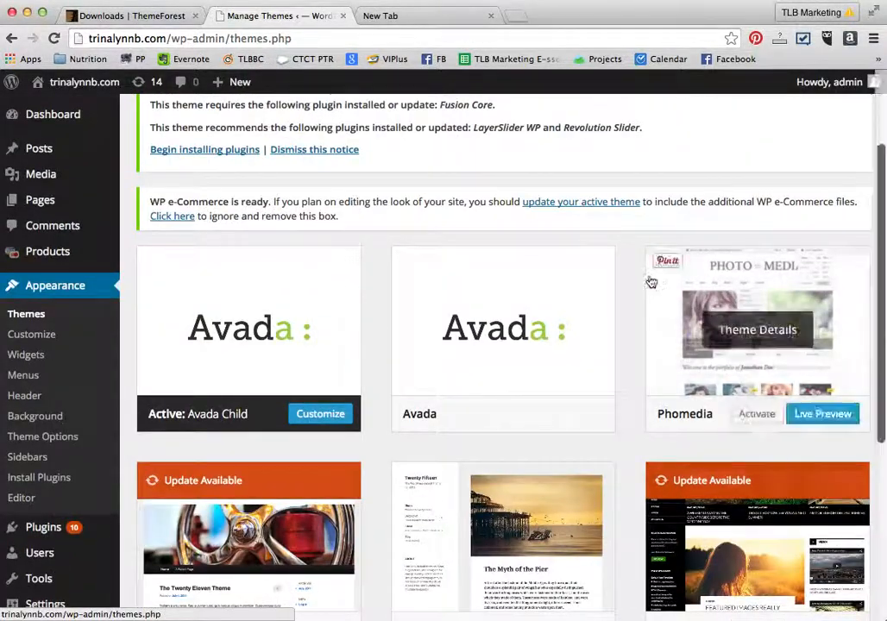
scroll(498, 349, "up", 3)
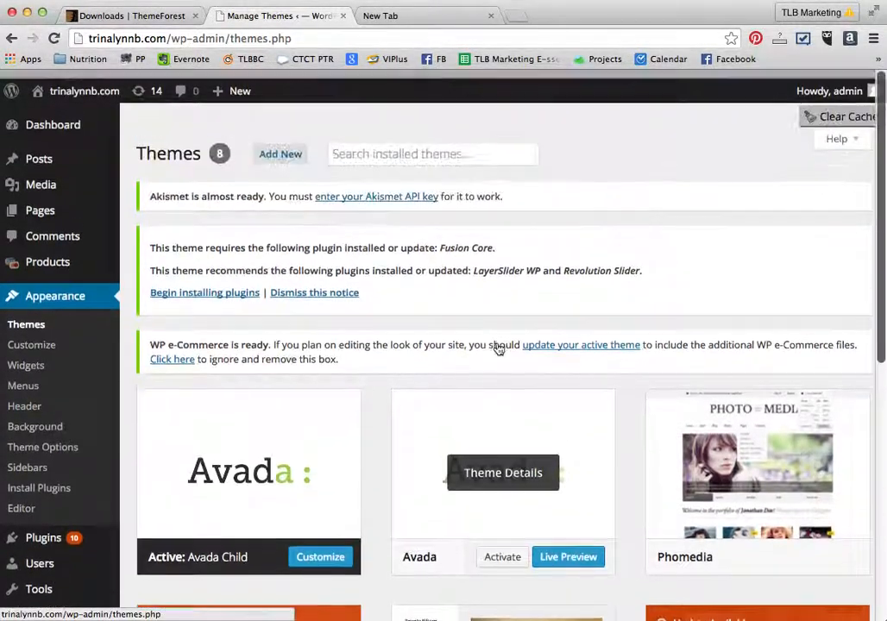
left_click(285, 148)
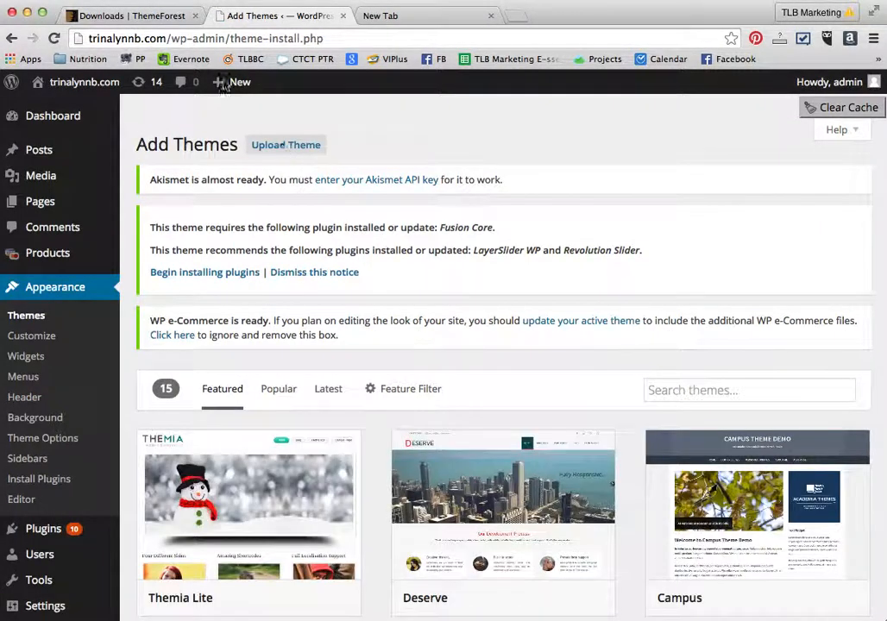
left_click(295, 146)
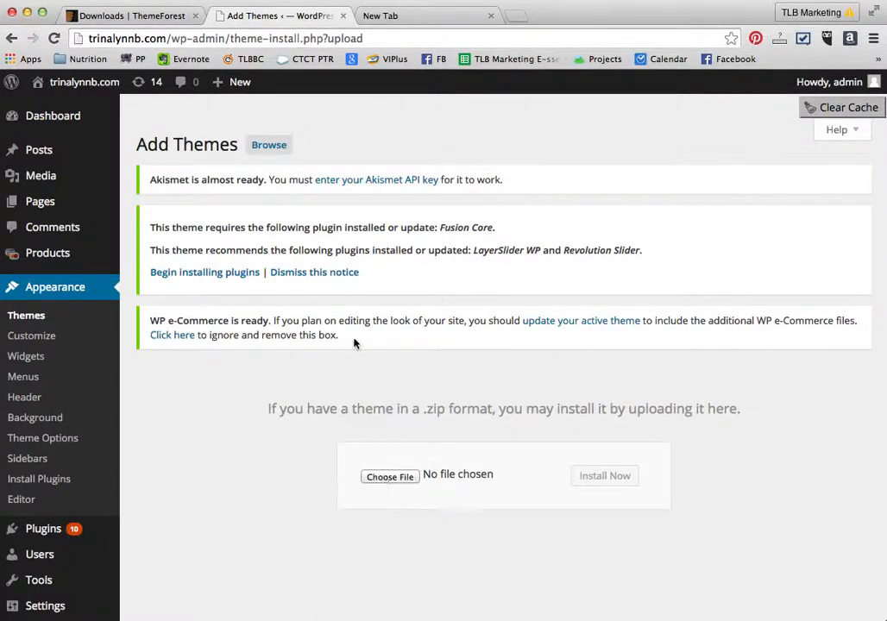
- Return to the Themes list and open the installer for the theme's required and recommended plugins
left_click(27, 318)
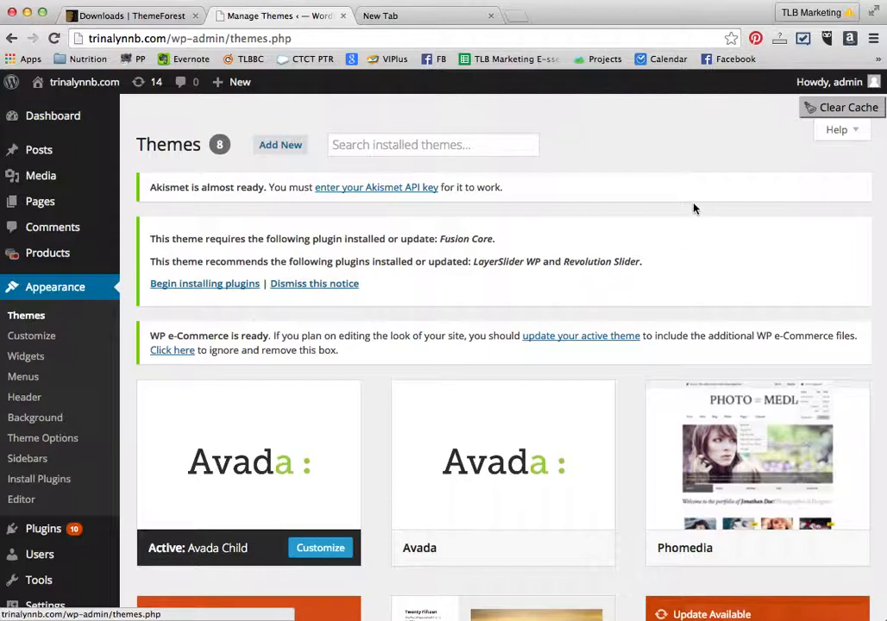
scroll(695, 208, "down", 4)
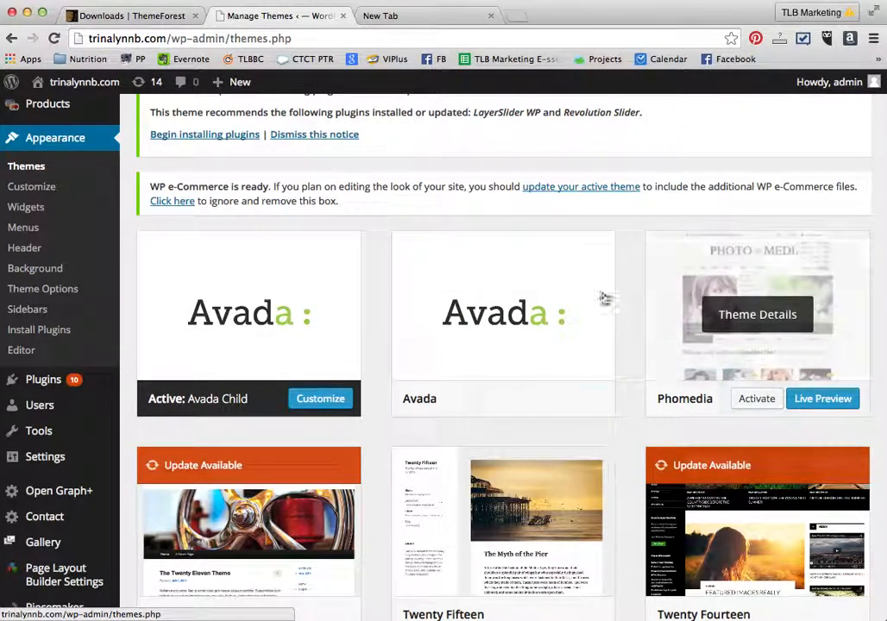
mouse_move(763, 380)
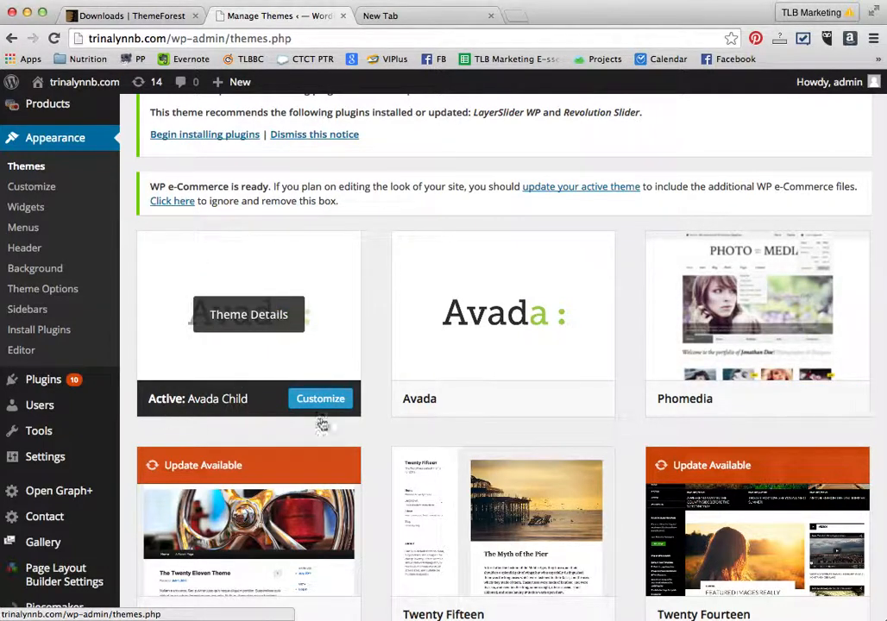
mouse_move(521, 388)
scroll(279, 420, "up", 3)
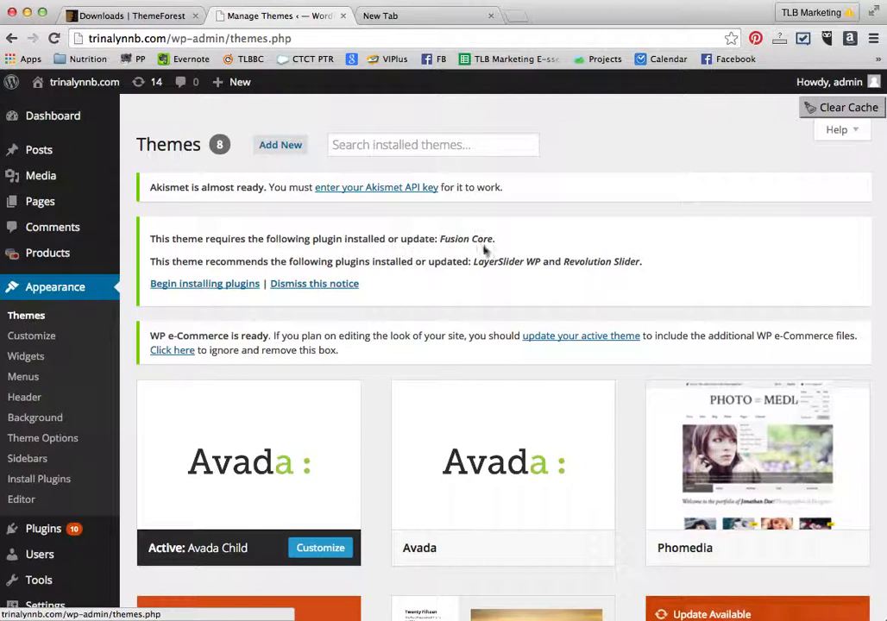
left_click(163, 286)
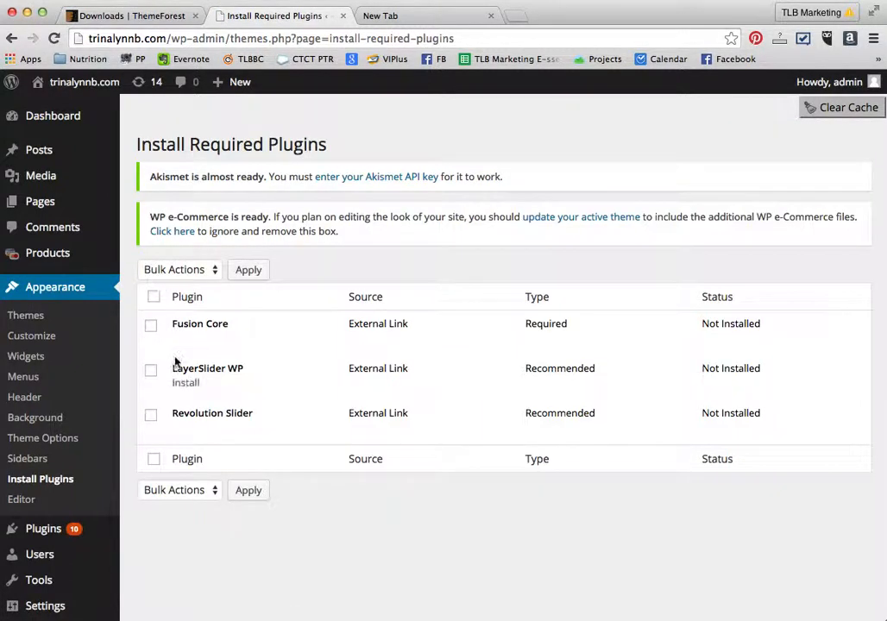
- Select all three plugins, Fusion Core, LayerSlider WP and Revolution Slider, and bulk install them
mouse_move(222, 346)
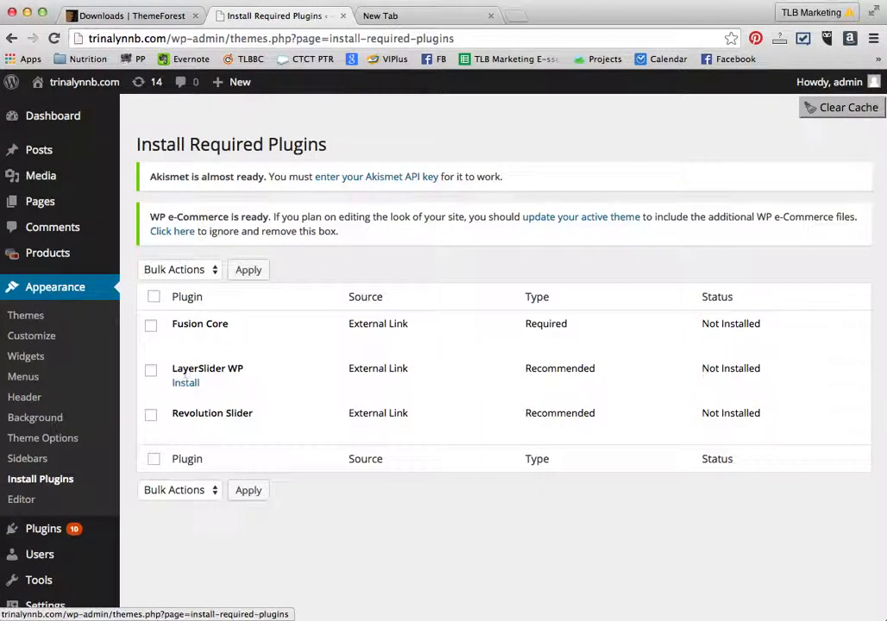
mouse_move(191, 417)
left_click(153, 298)
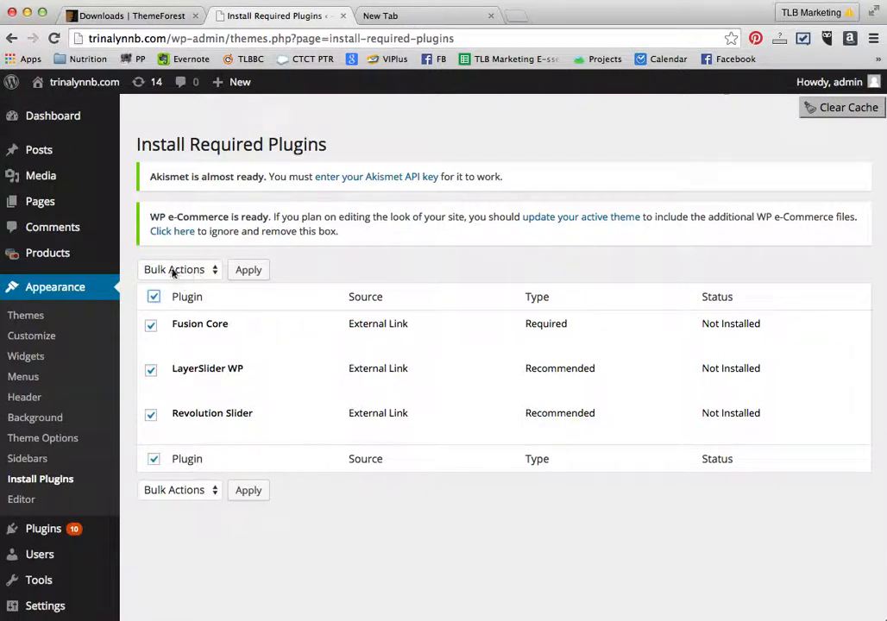
left_click(201, 271)
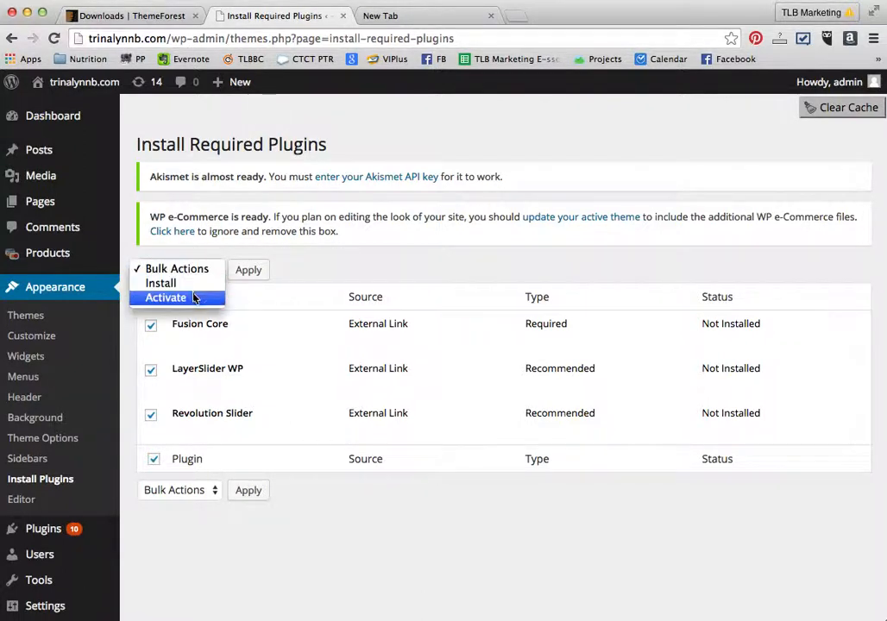
left_click(193, 298)
left_click(184, 272)
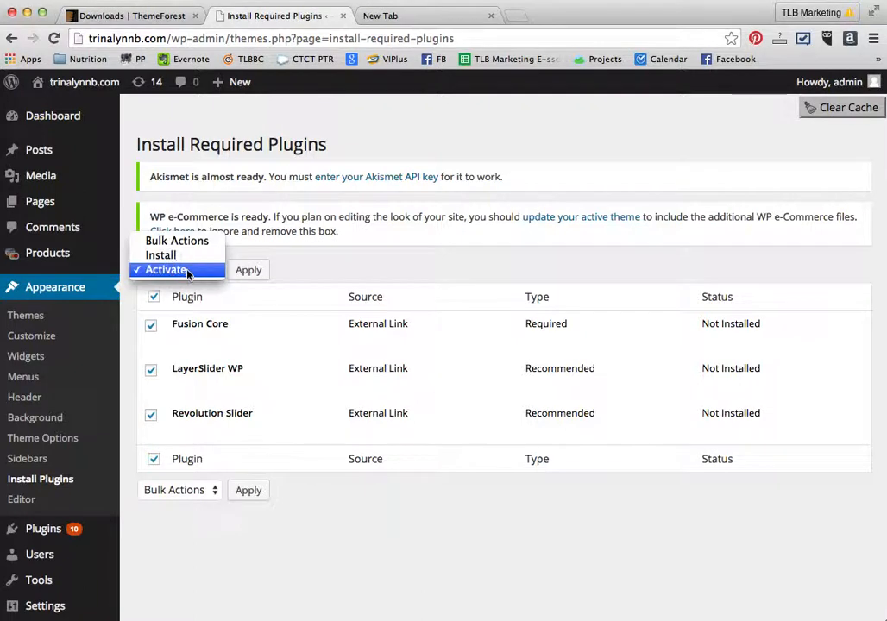
left_click(183, 256)
left_click(247, 272)
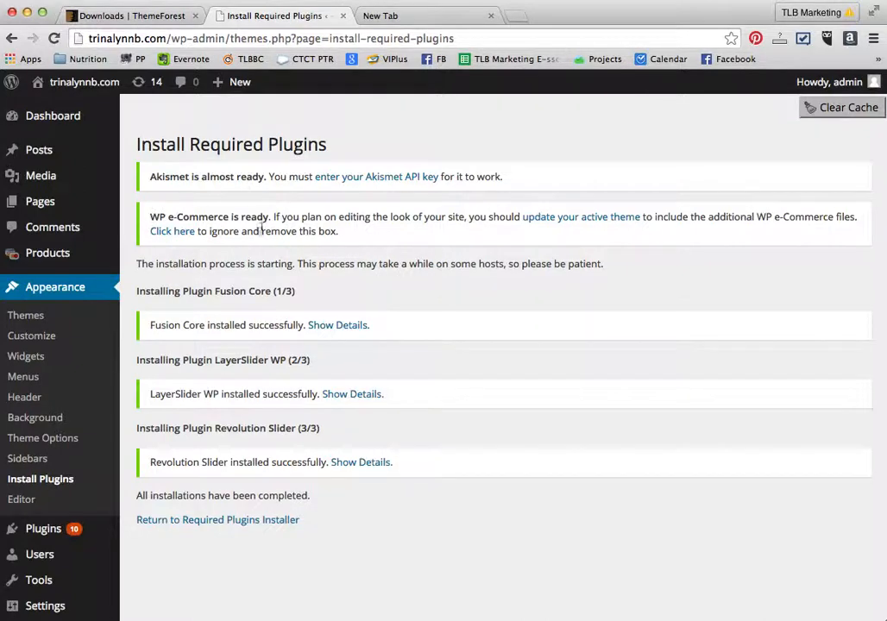
- Dismiss the WP e-Commerce notice about updating the active theme
left_click(172, 233)
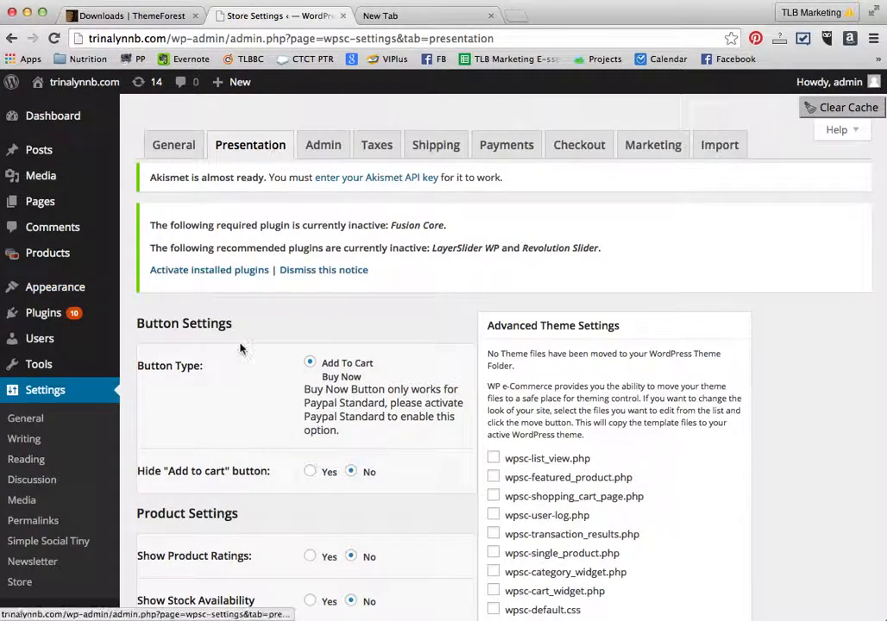
scroll(239, 350, "down", 10)
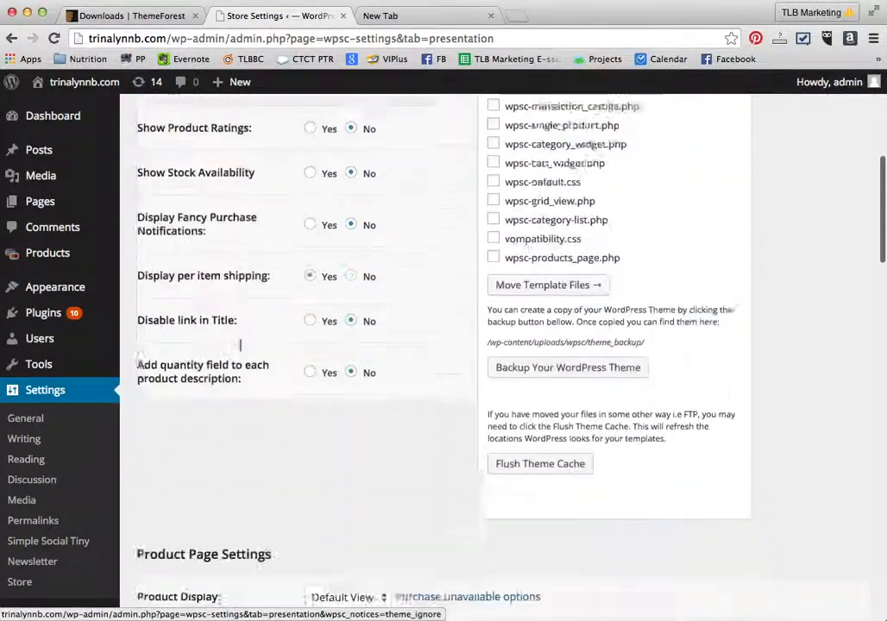
scroll(240, 349, "down", 15)
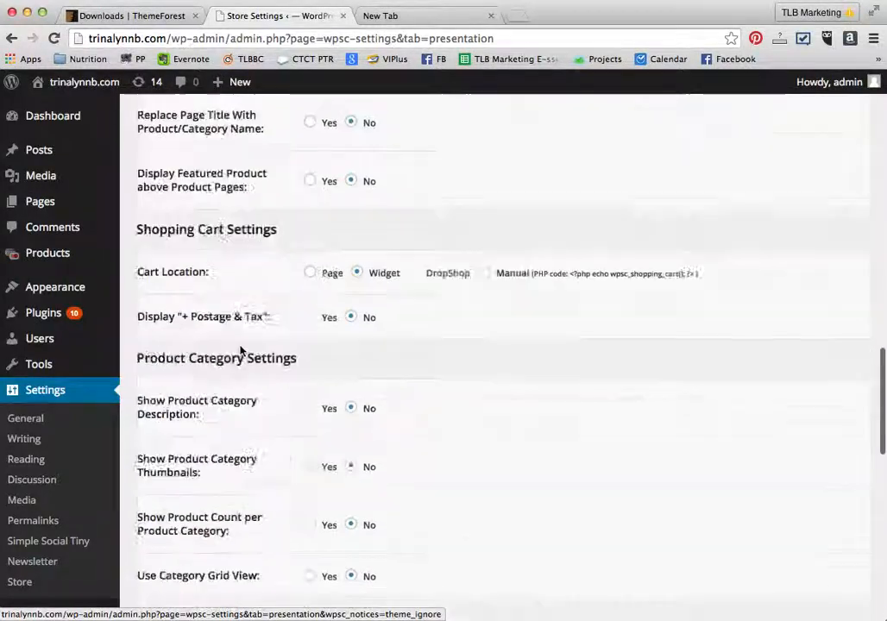
scroll(239, 349, "down", 10)
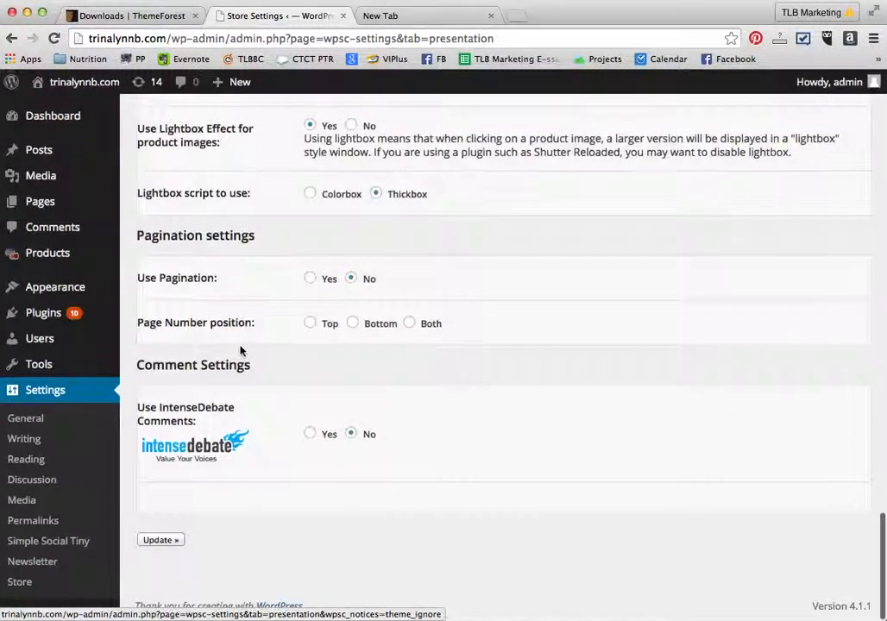
- Go to the installed plugins list and activate the required Fusion Core plugin
scroll(239, 349, "up", 20)
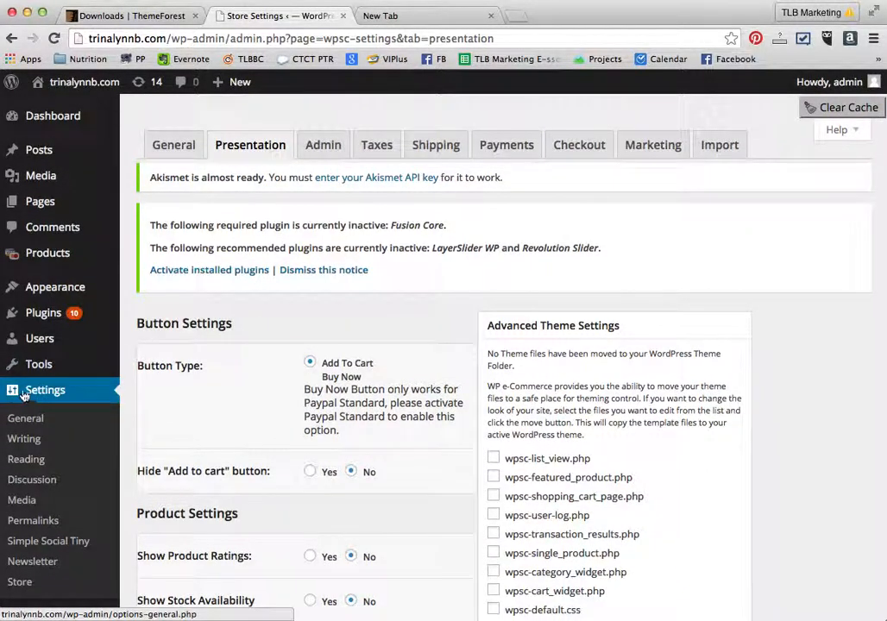
left_click(32, 314)
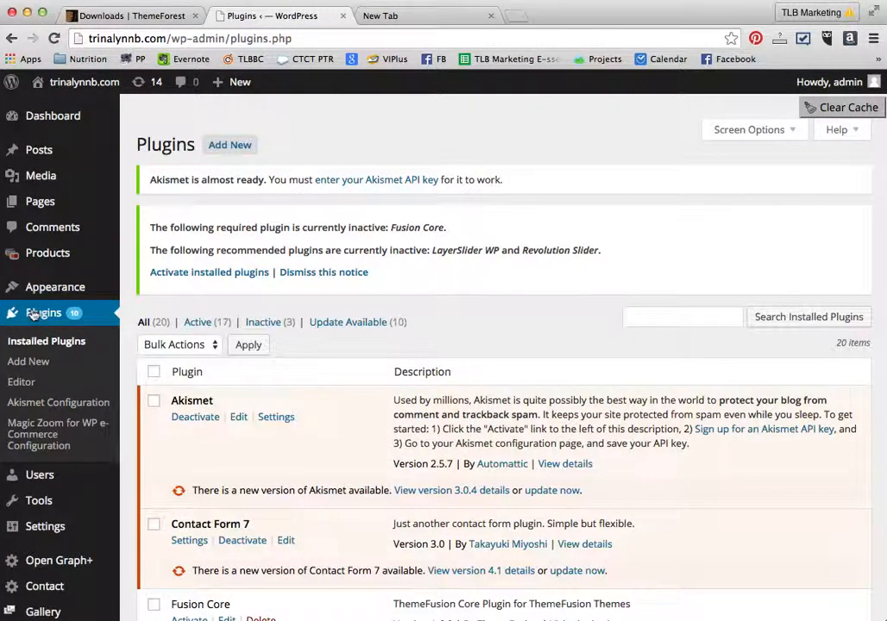
scroll(364, 297, "down", 5)
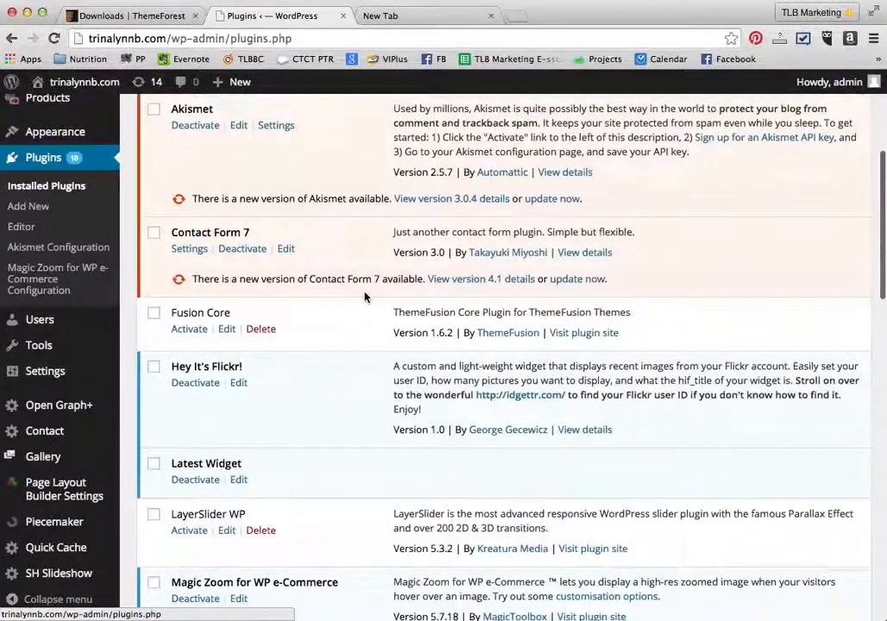
scroll(389, 301, "down", 9)
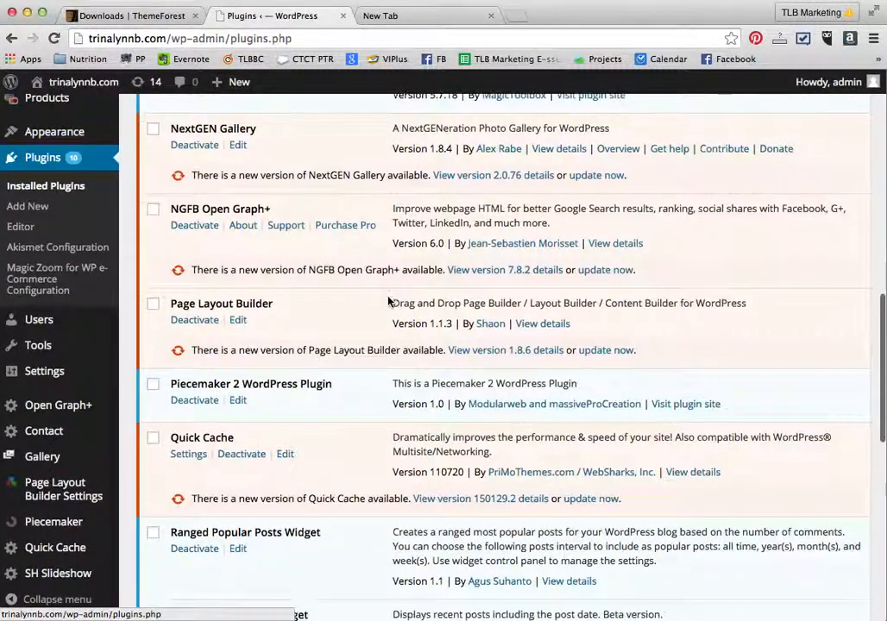
scroll(388, 301, "up", 13)
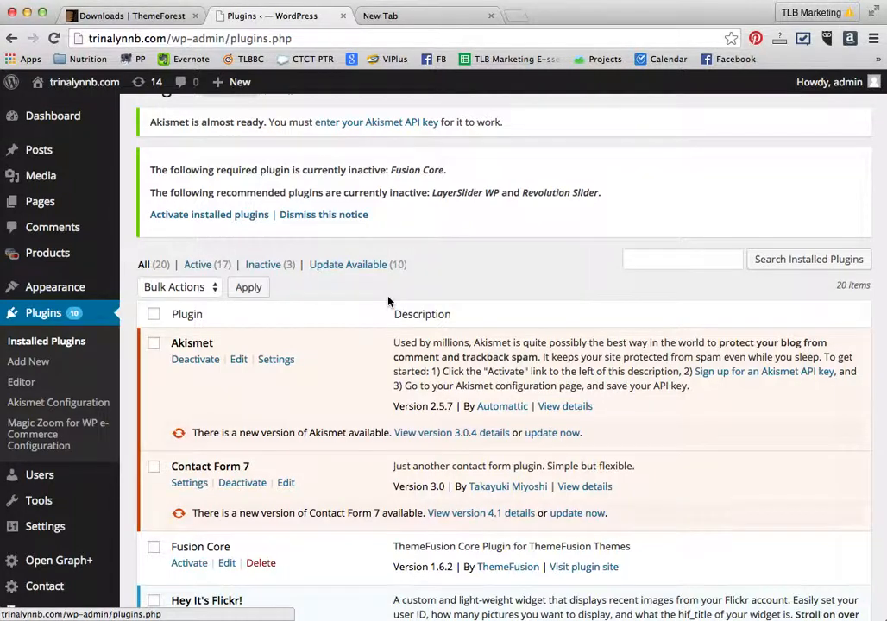
scroll(388, 301, "down", 5)
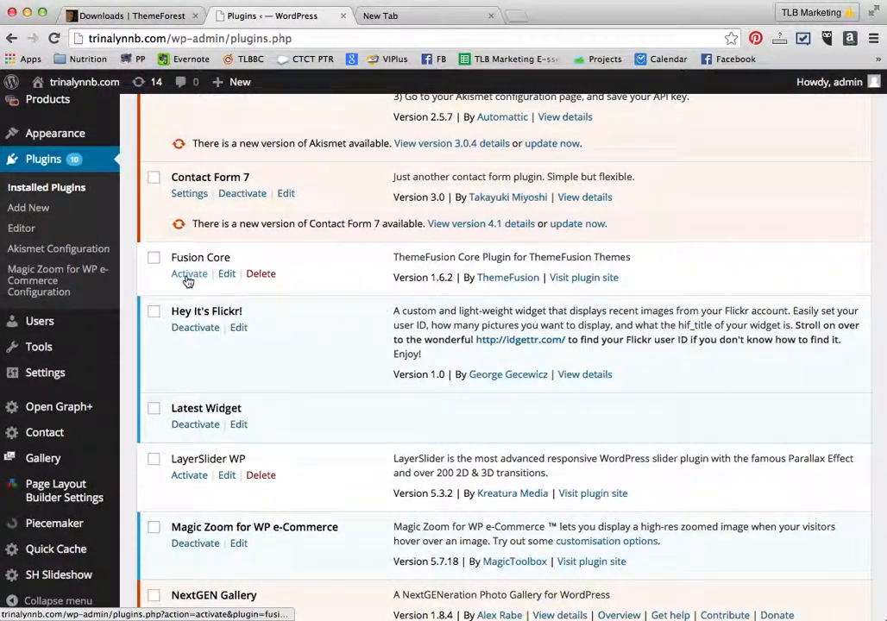
left_click(187, 274)
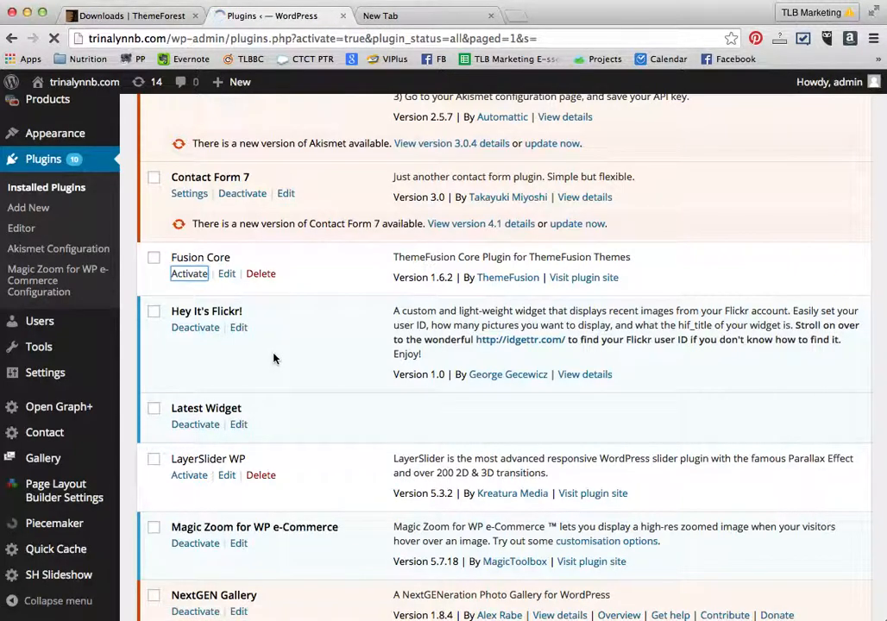
- Activate the recommended LayerSlider WP plugin
scroll(246, 258, "down", 5)
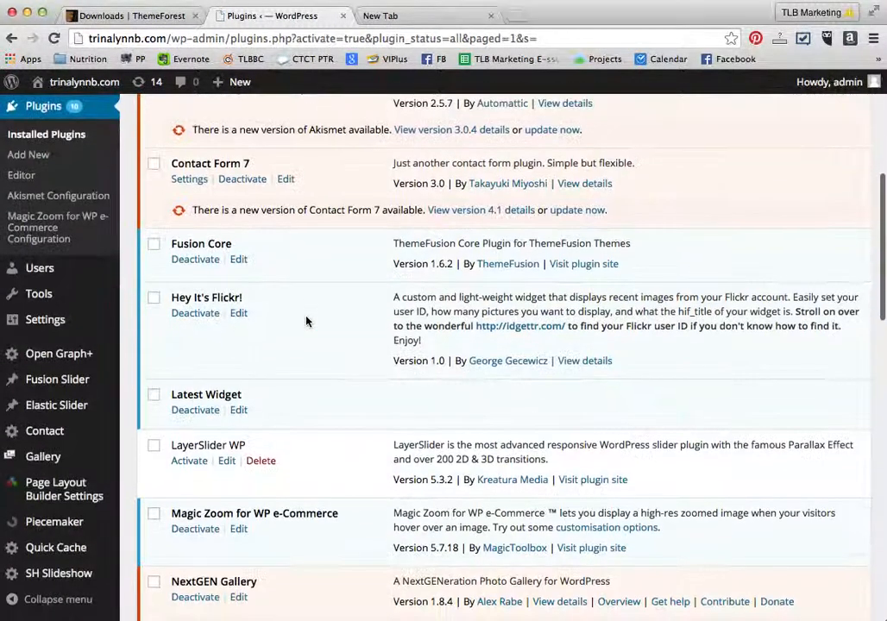
scroll(306, 321, "down", 4)
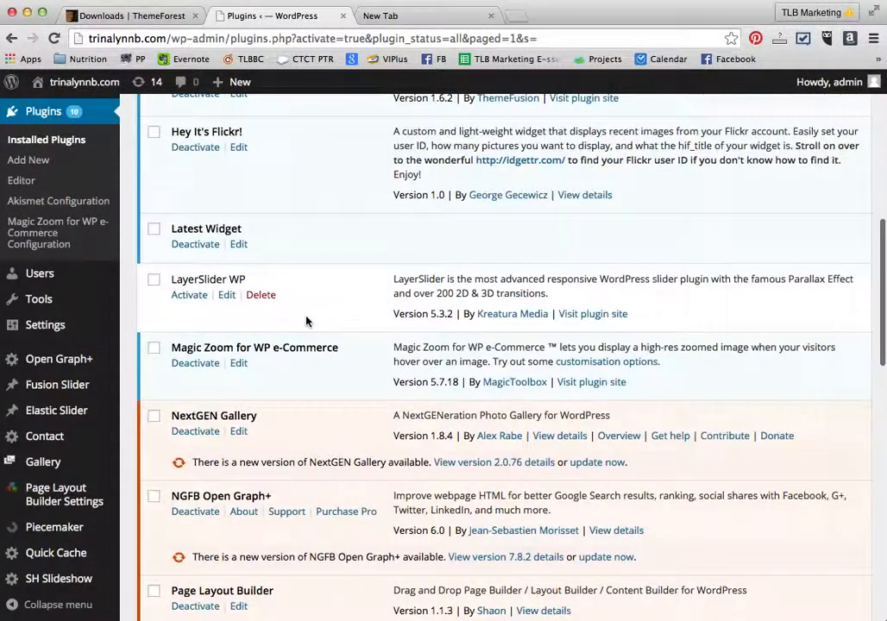
left_click(188, 296)
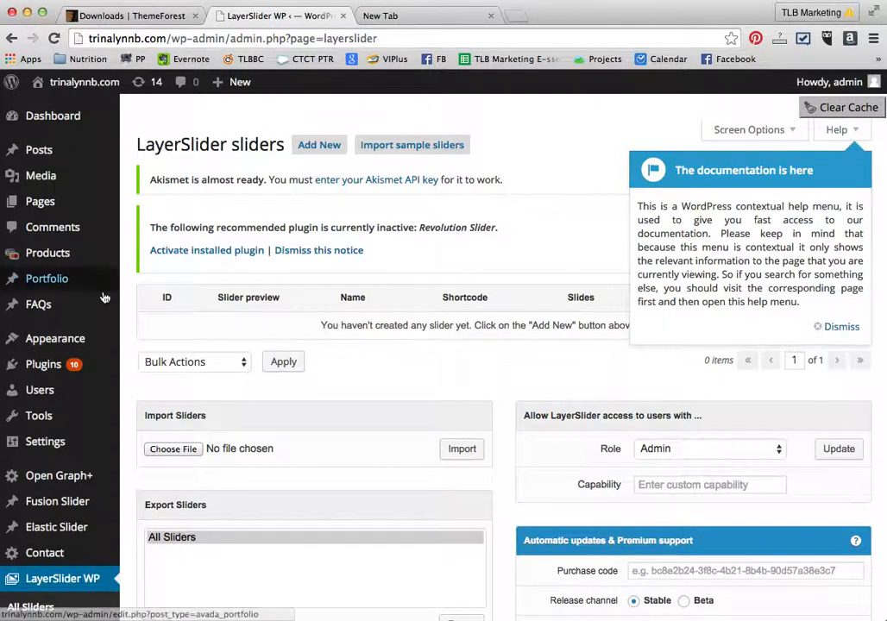
- Return to the installed plugins list and activate the Revolution Slider plugin
mouse_move(51, 365)
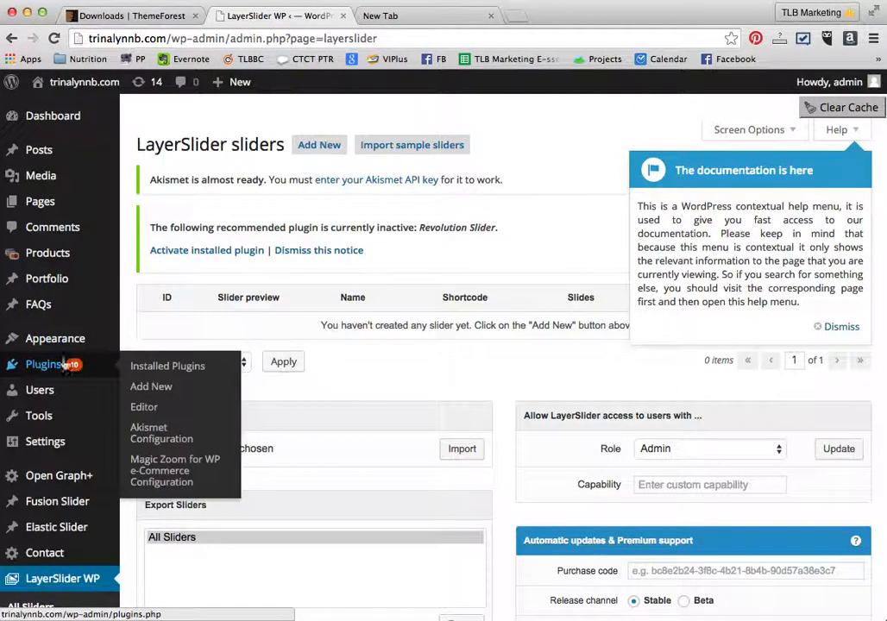
left_click(40, 366)
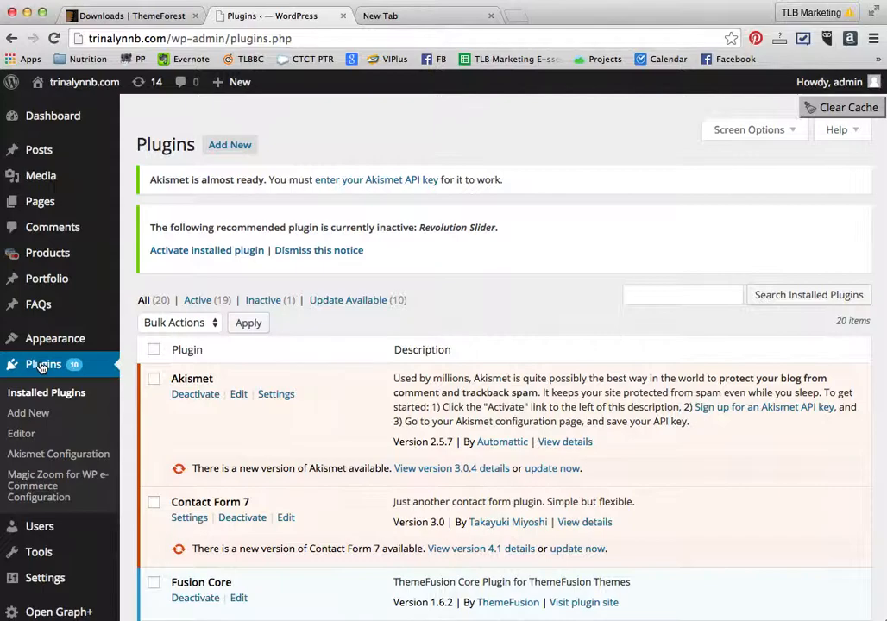
scroll(237, 482, "down", 5)
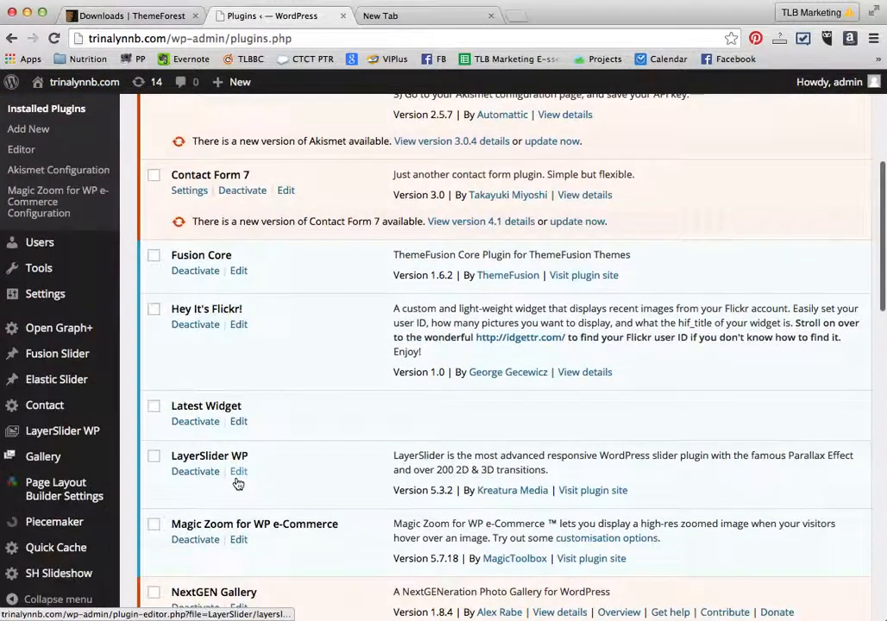
scroll(237, 481, "down", 3)
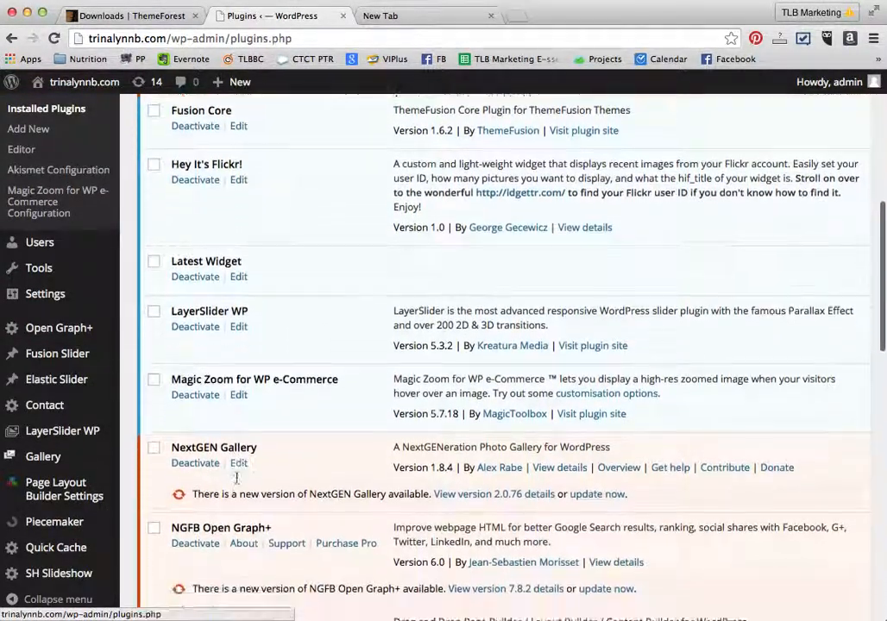
scroll(237, 478, "down", 5)
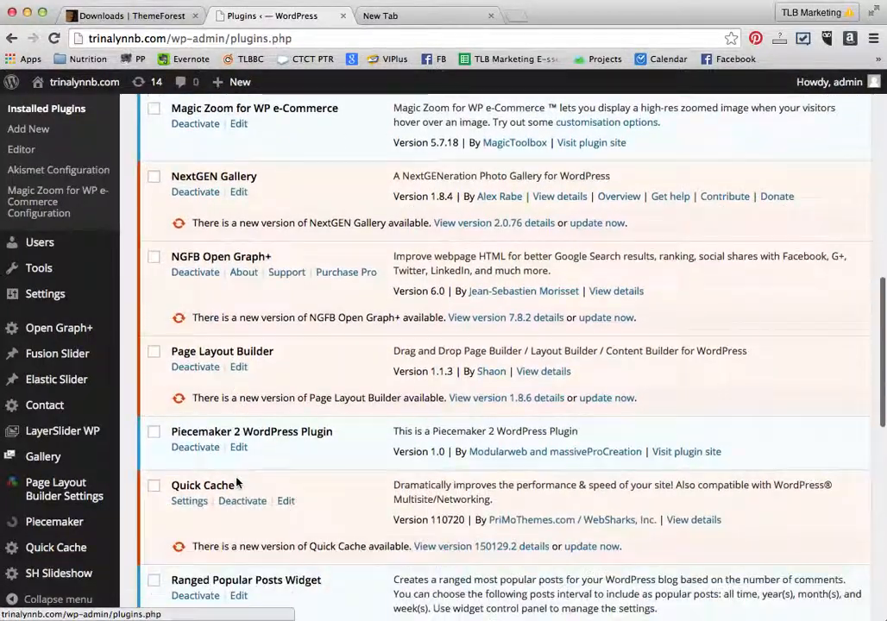
scroll(237, 481, "down", 3)
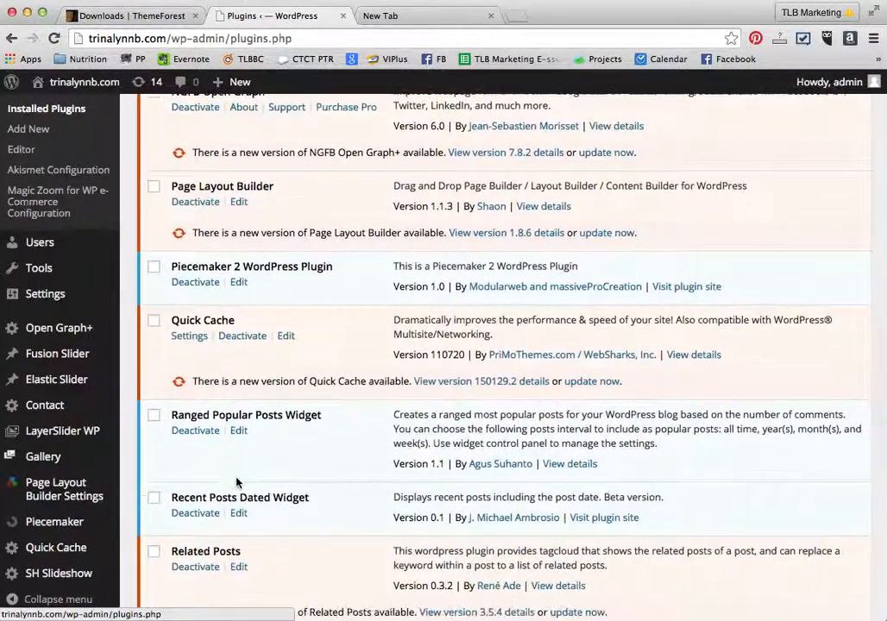
scroll(237, 481, "down", 4)
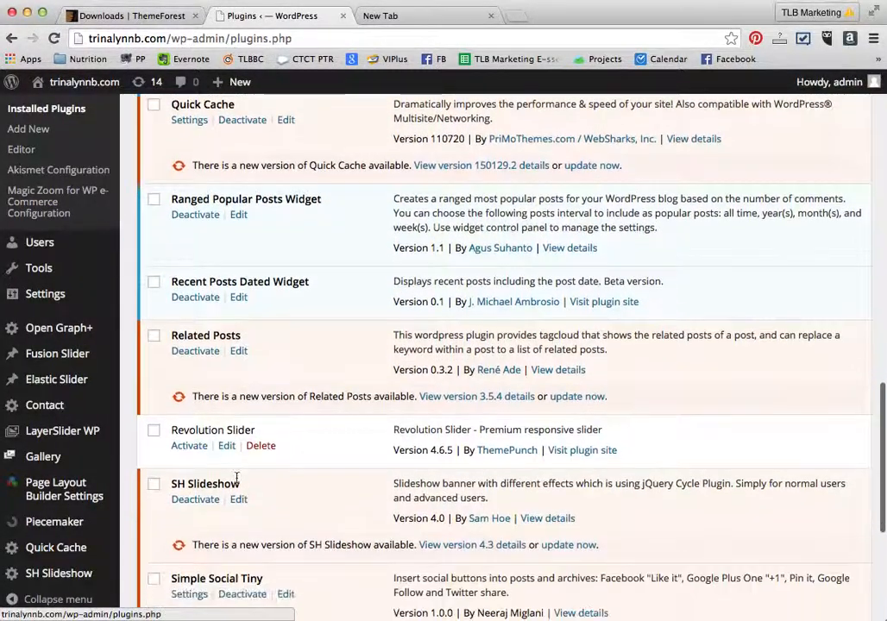
left_click(187, 448)
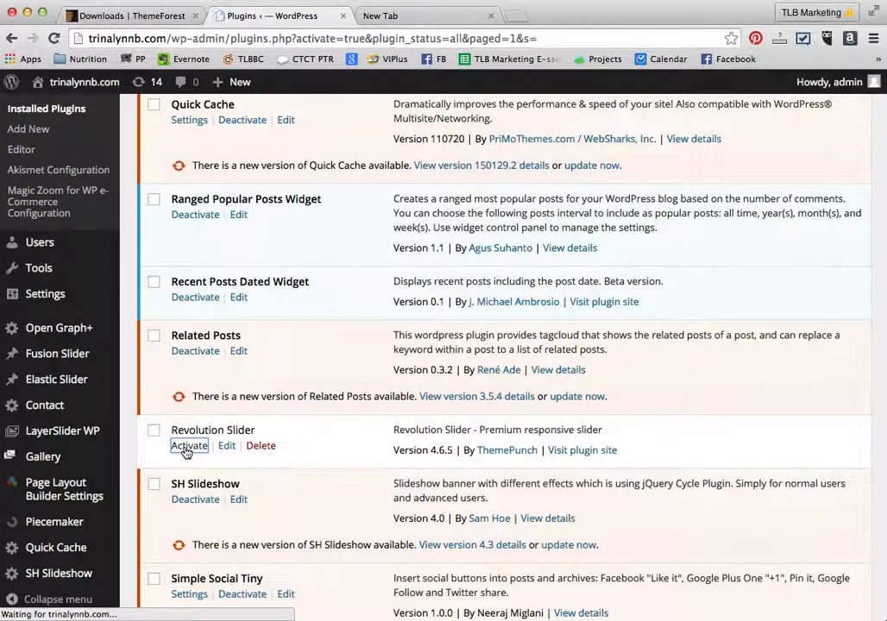
- Scroll through the installed plugins list to review which plugins are active
scroll(186, 453, "down", 15)
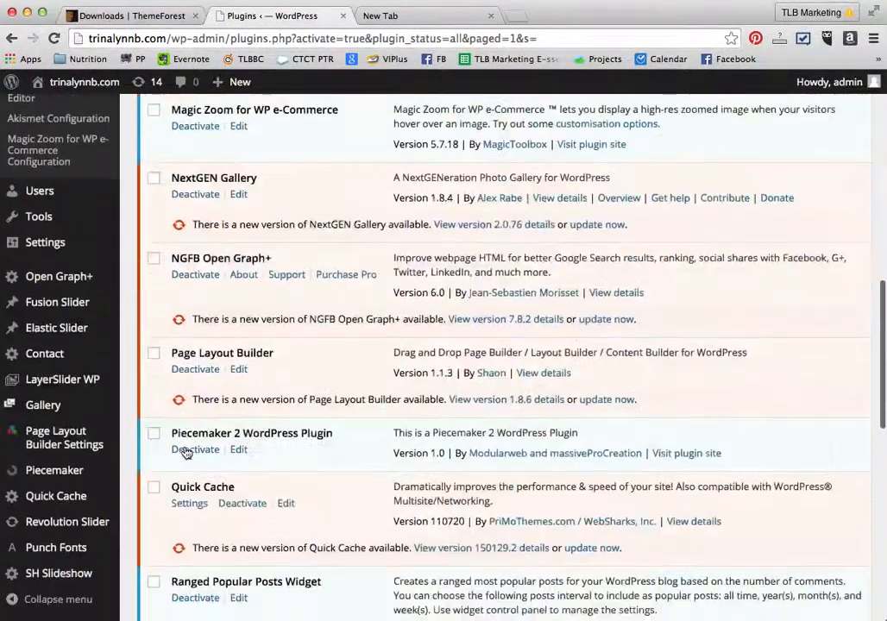
scroll(186, 453, "down", 8)
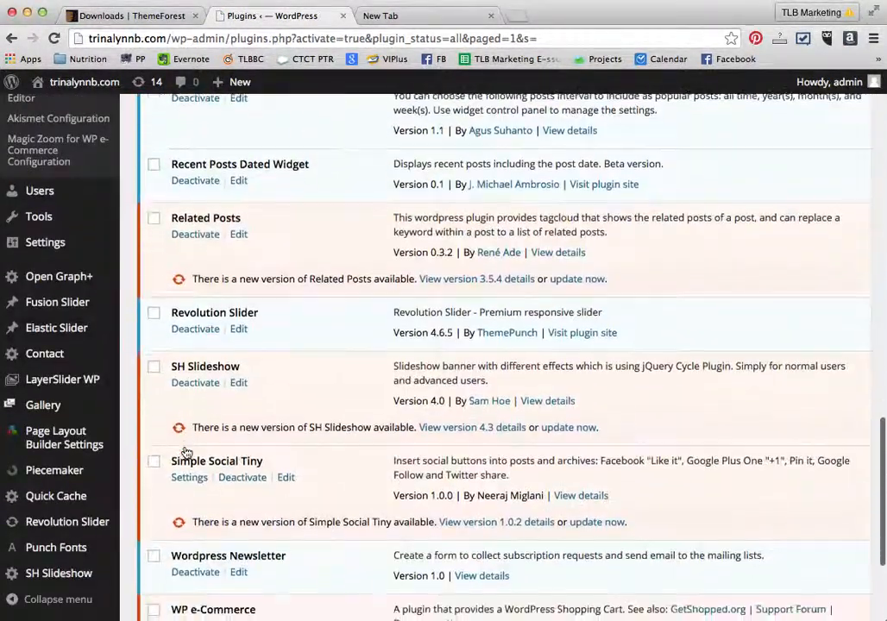
scroll(186, 453, "down", 5)
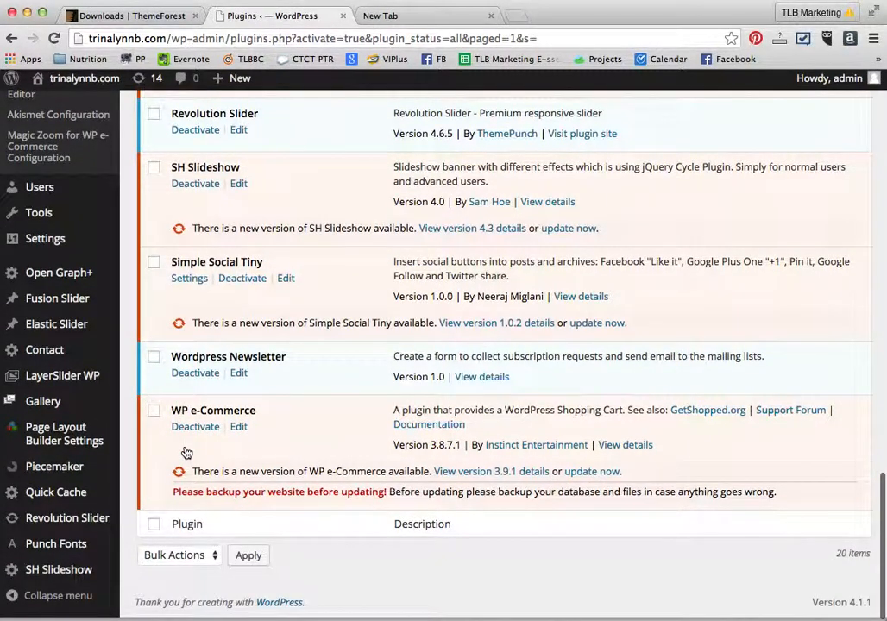
scroll(186, 453, "up", 4)
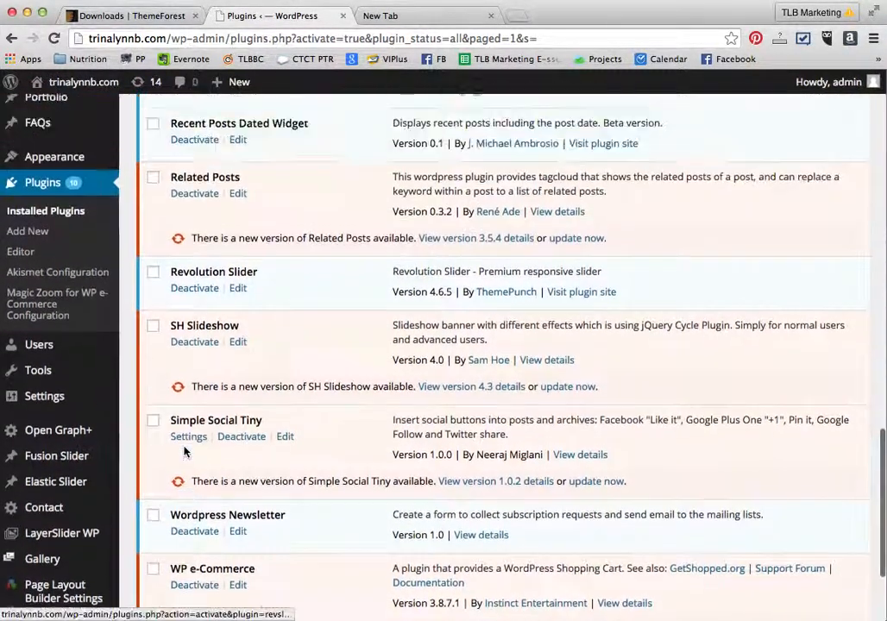
scroll(184, 451, "up", 6)
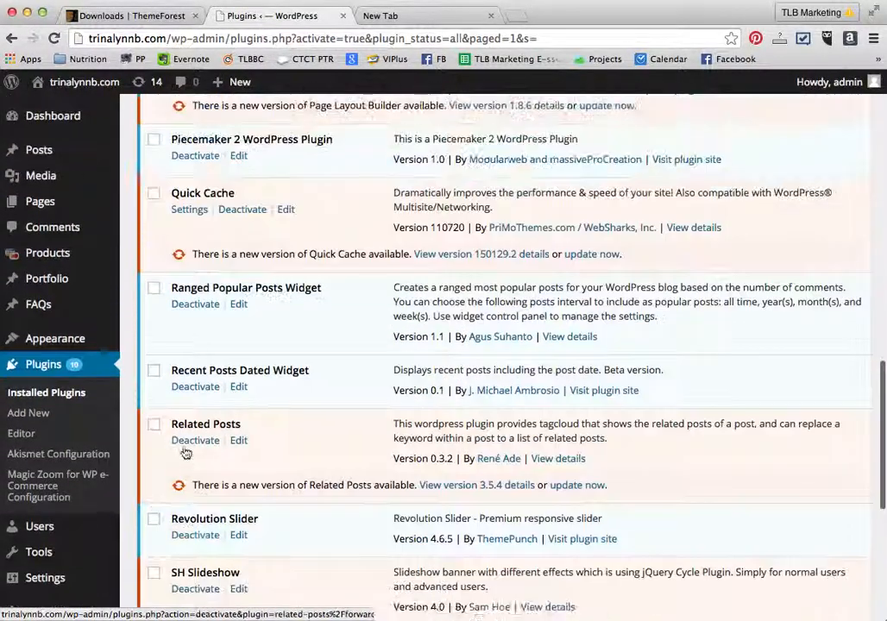
scroll(184, 453, "up", 3)
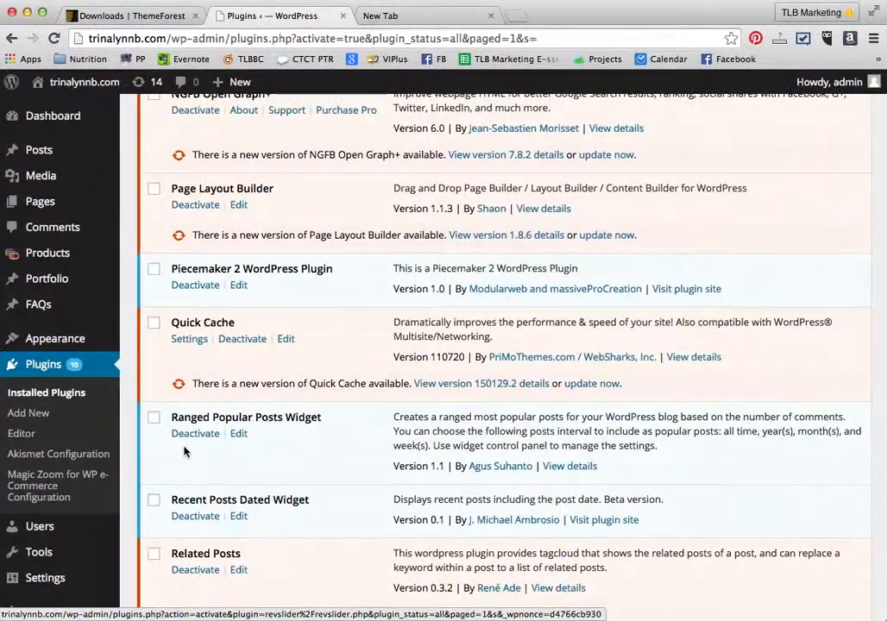
scroll(184, 451, "up", 20)
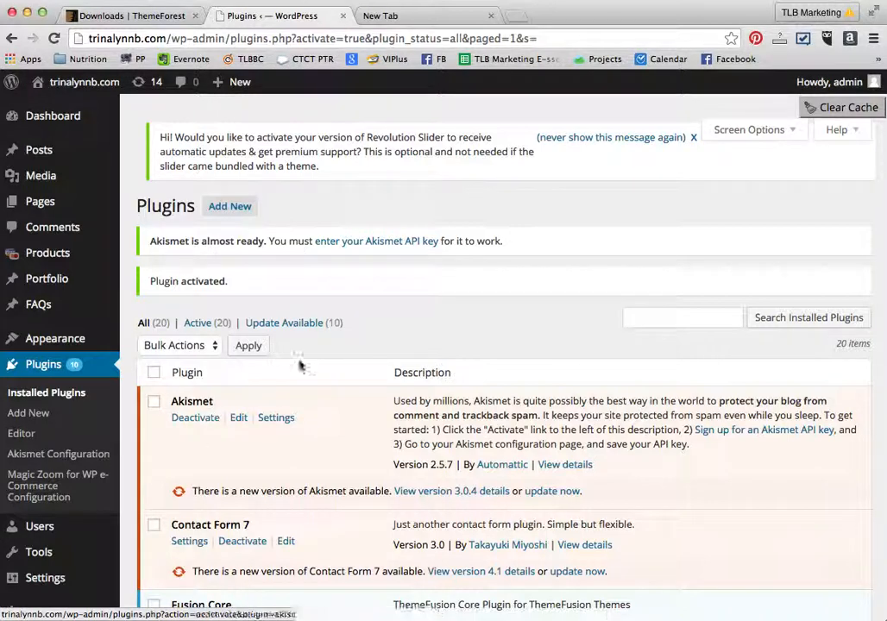
- Search the installed plugins for Ultimate coming soon
left_click(628, 321)
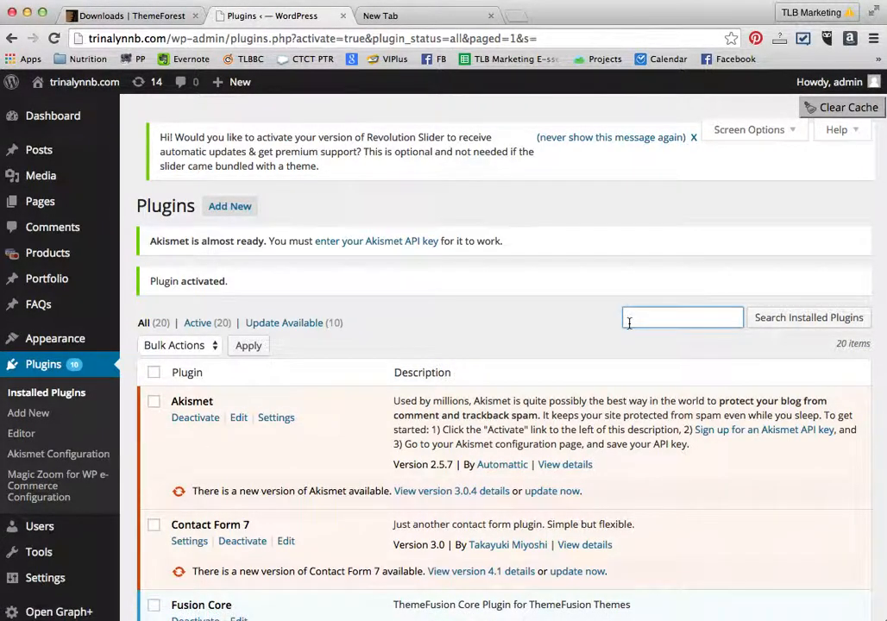
type("ul")
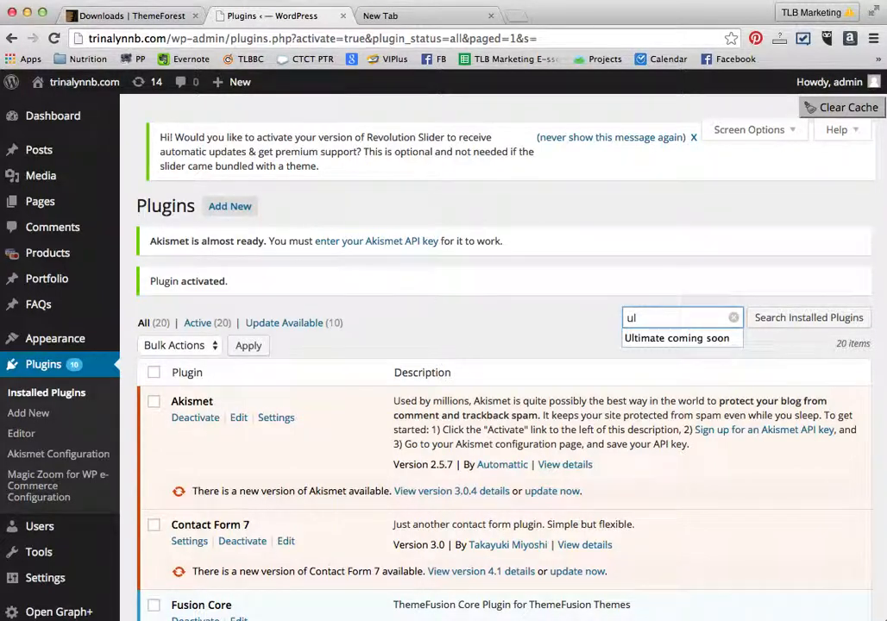
key("Down")
key("Return")
left_click(806, 317)
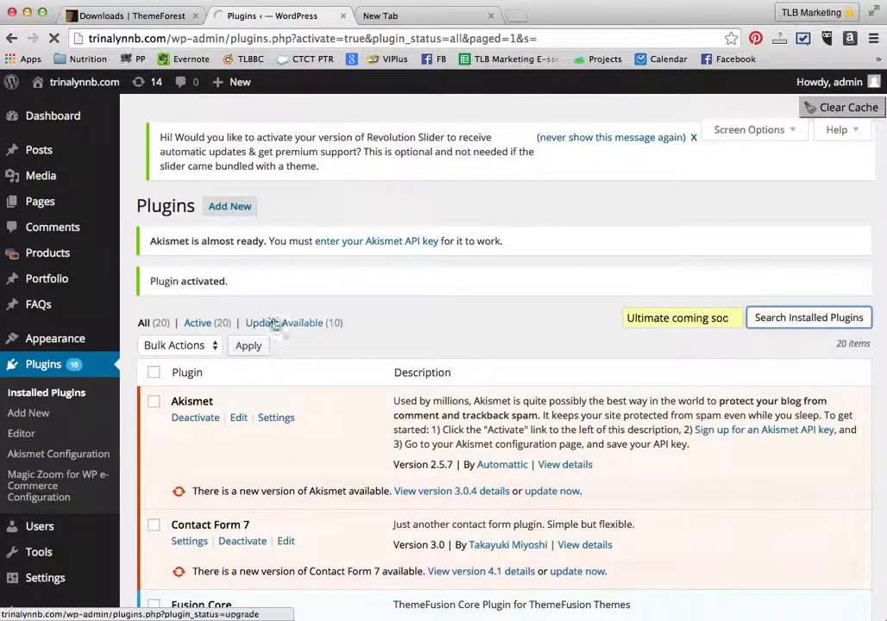
- Search the plugin directory for Ultimate coming soon and install the Ultimate Coming Soon Page plugin
left_click(225, 209)
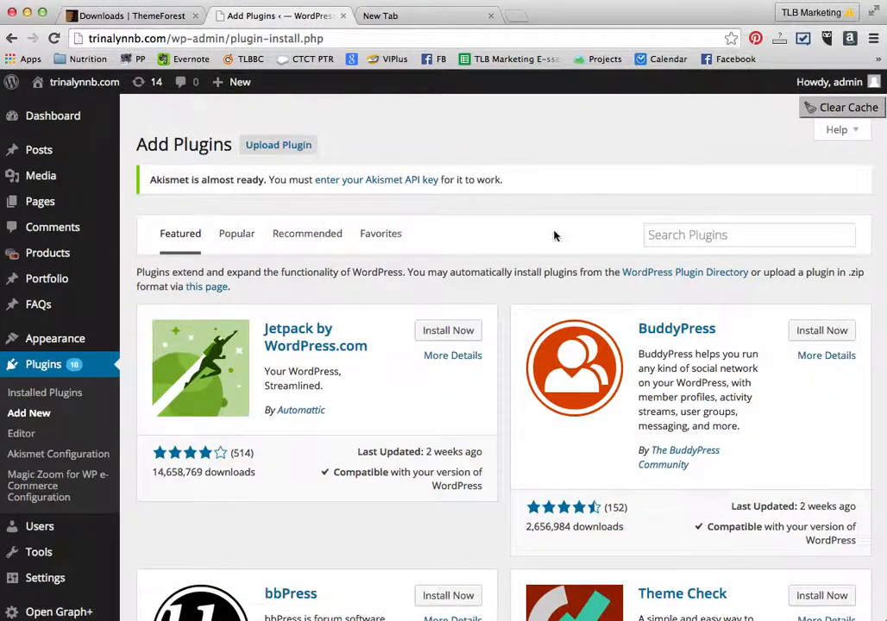
left_click(657, 233)
type("ulti")
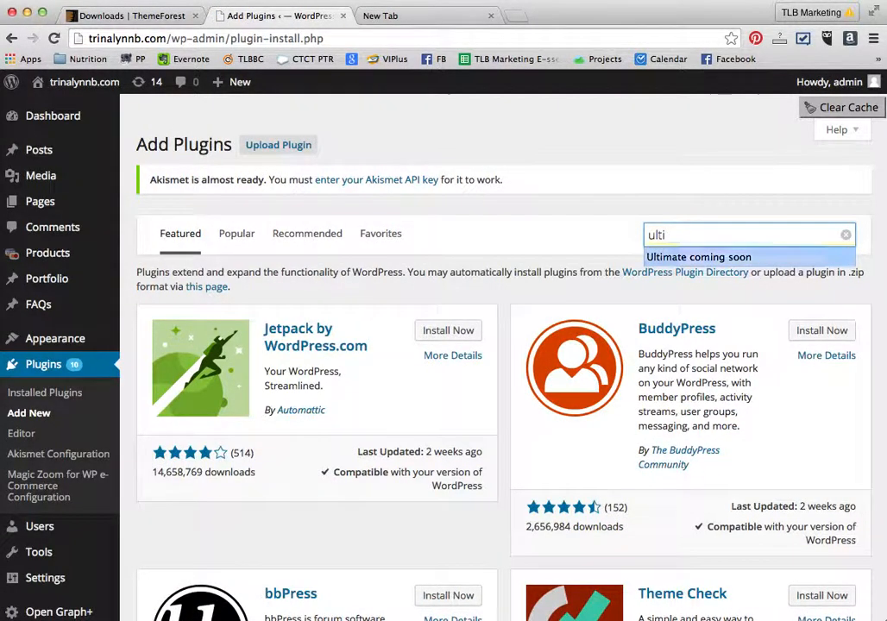
left_click(698, 256)
key("Return")
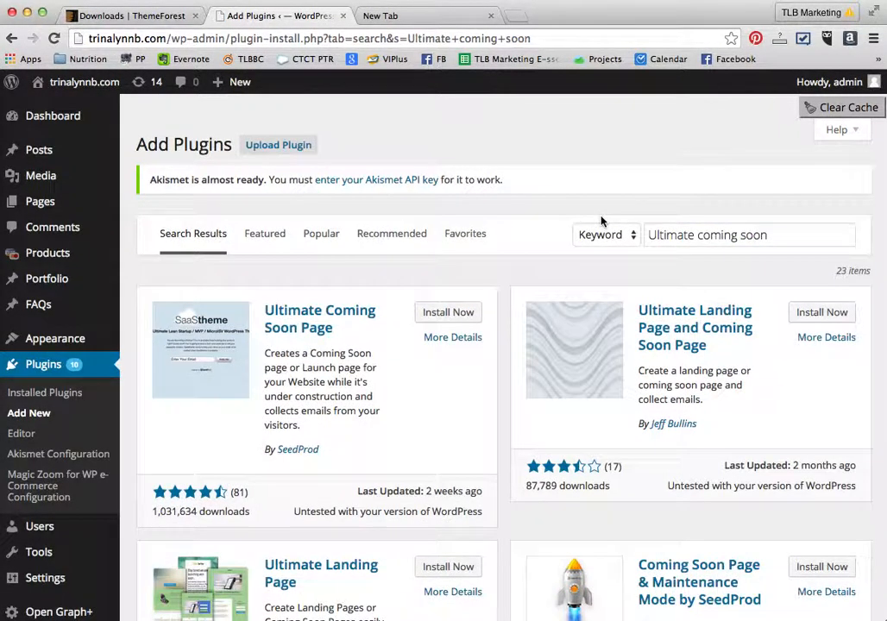
left_click(448, 313)
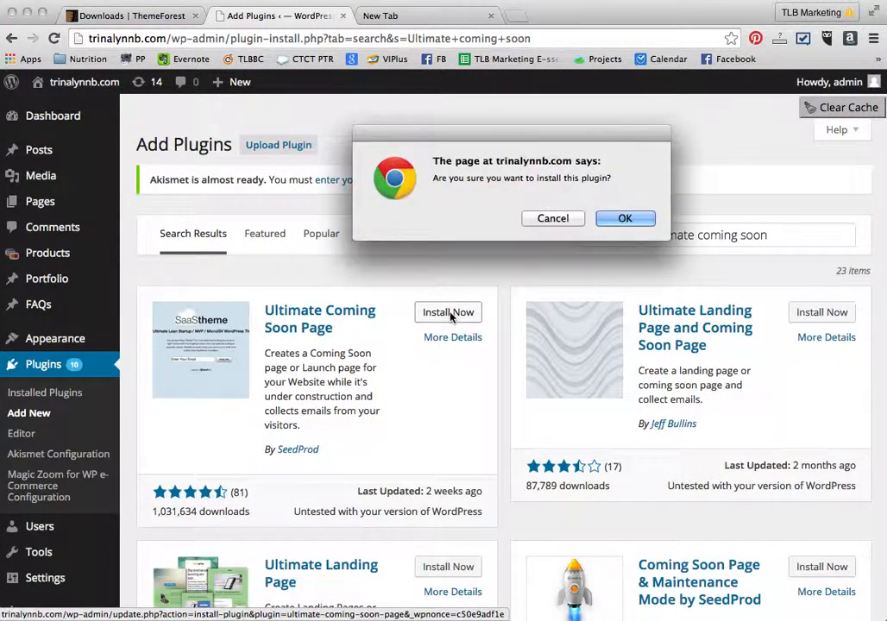
left_click(625, 219)
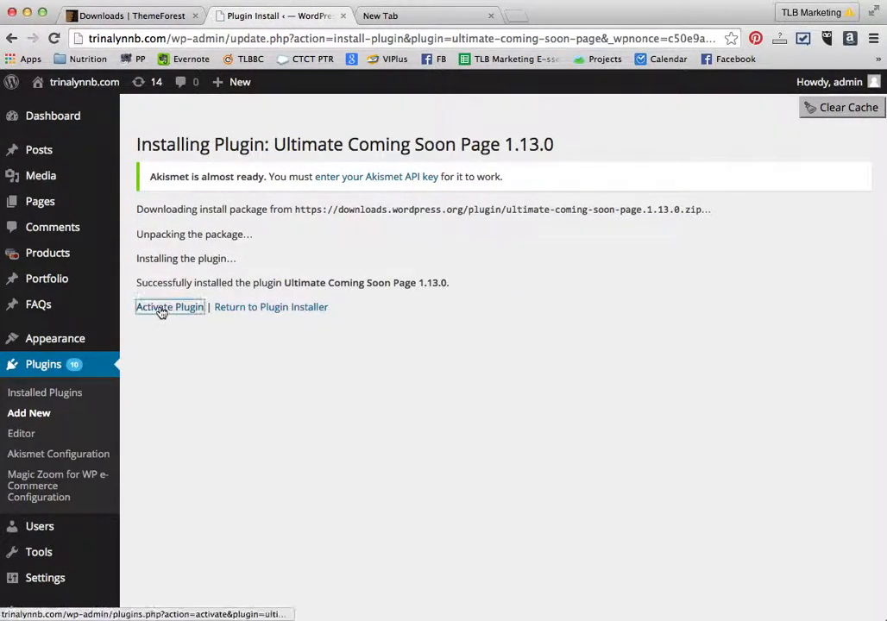
- Activate the newly installed Ultimate Coming Soon Page plugin
left_click(161, 312)
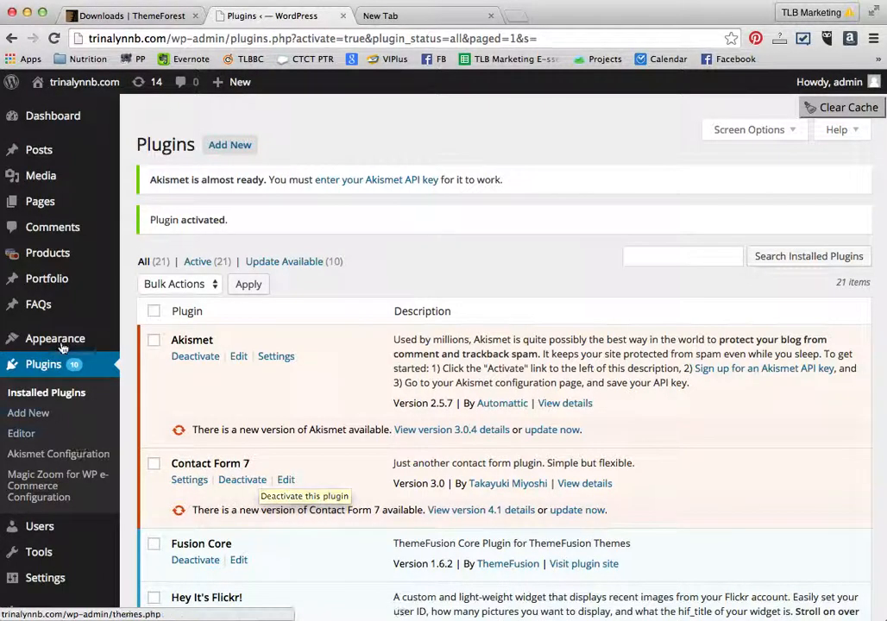
mouse_move(59, 344)
scroll(56, 342, "down", 10)
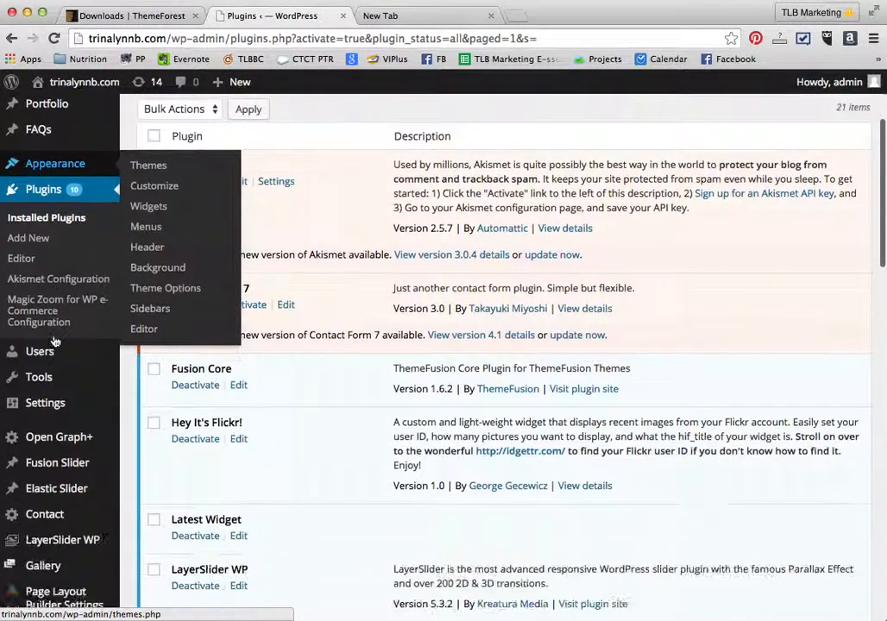
- Open the Coming Soon plugin settings and tick the option to enable the coming soon page
scroll(56, 342, "down", 5)
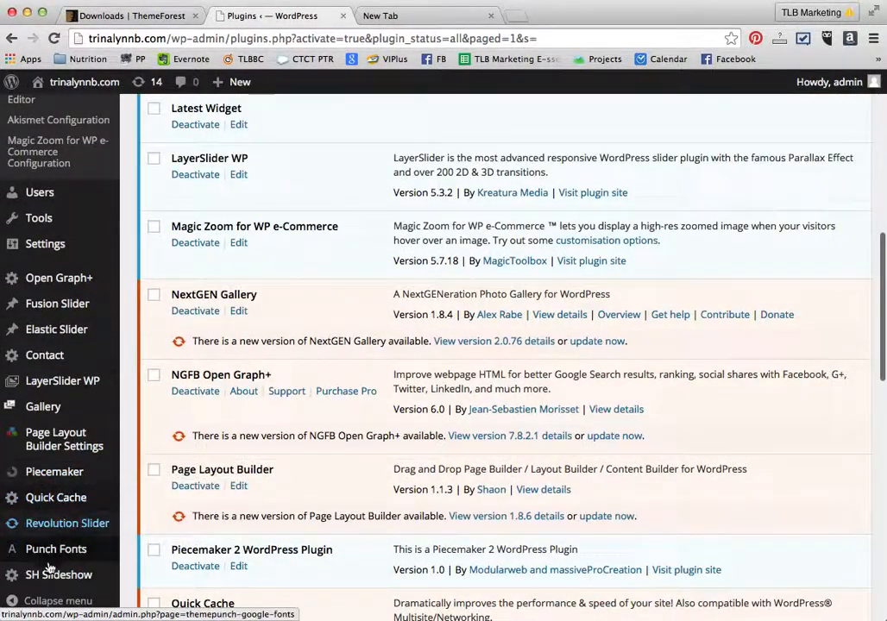
mouse_move(50, 580)
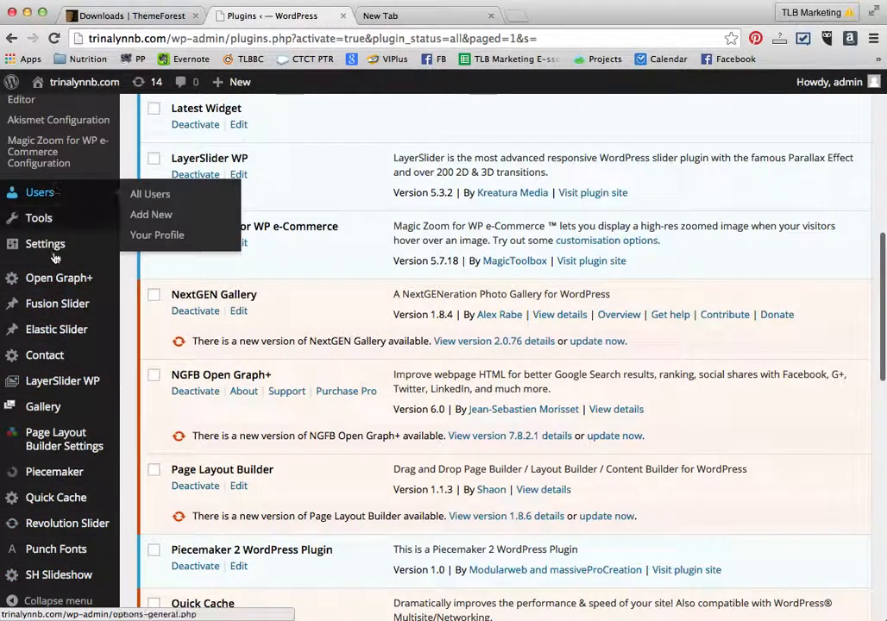
mouse_move(51, 246)
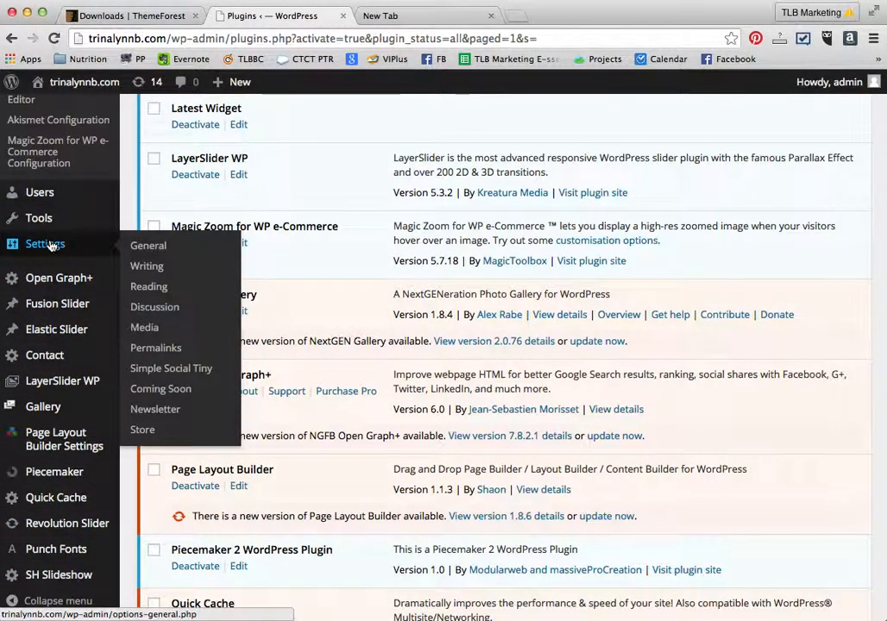
left_click(170, 390)
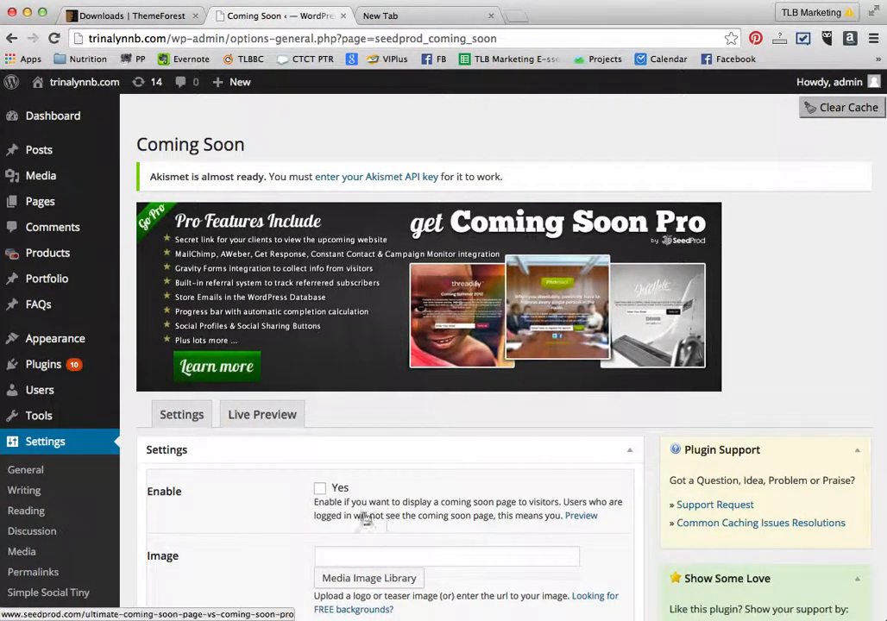
scroll(317, 498, "down", 5)
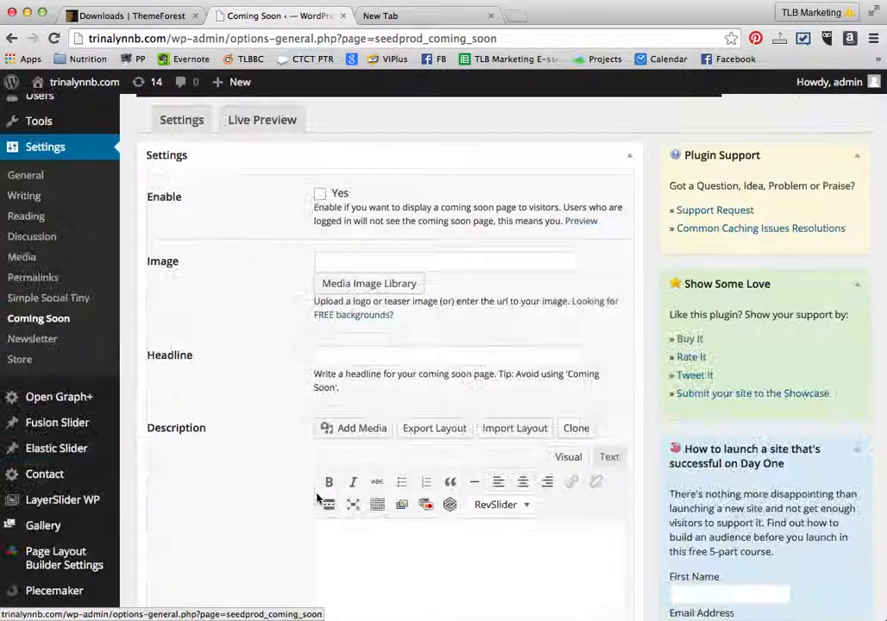
left_click(319, 195)
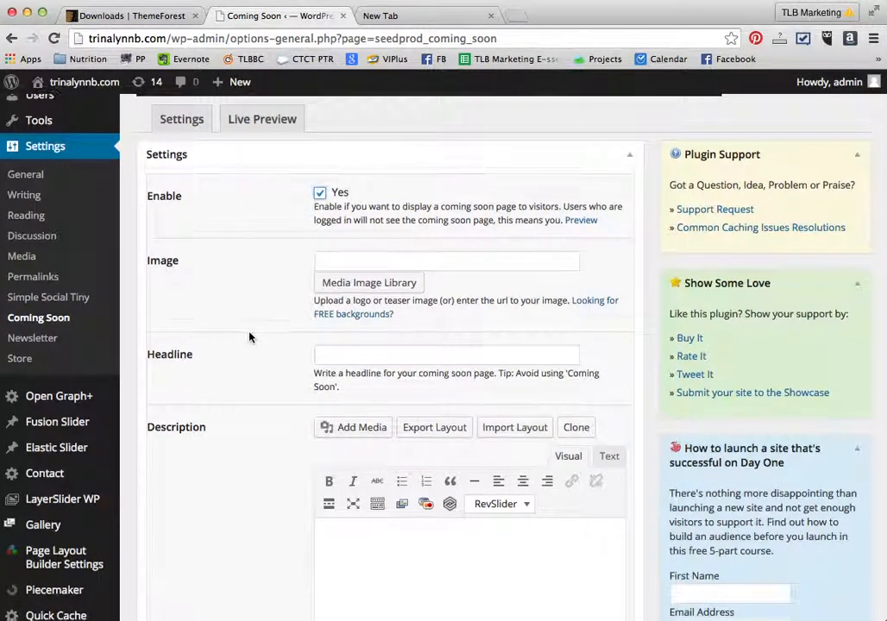
- Upload tlbPHotographyLogo_horizontal 200 web.png from the Desktop photography/website folder through the media image library, save, and close the uploader
scroll(251, 285, "down", 1)
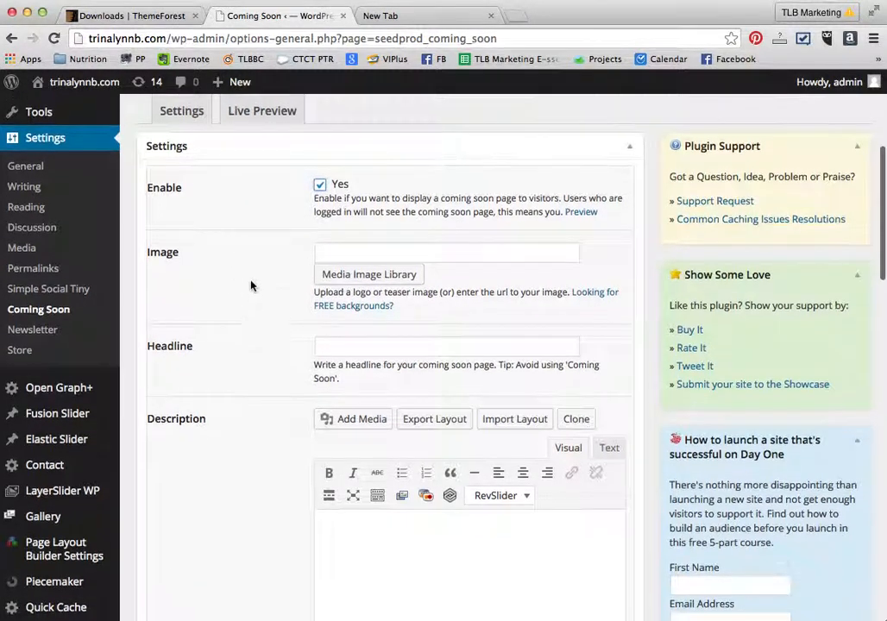
left_click(346, 276)
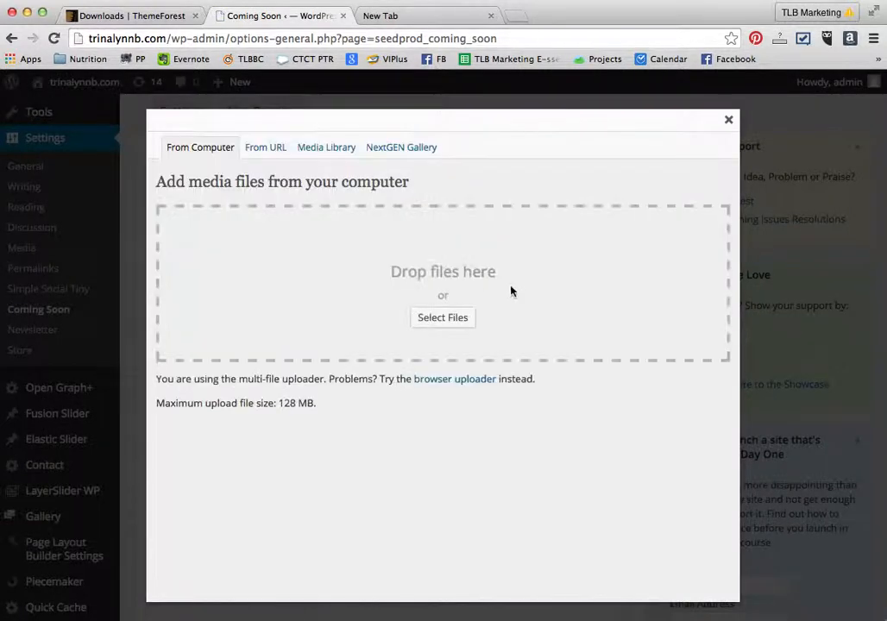
left_click(454, 318)
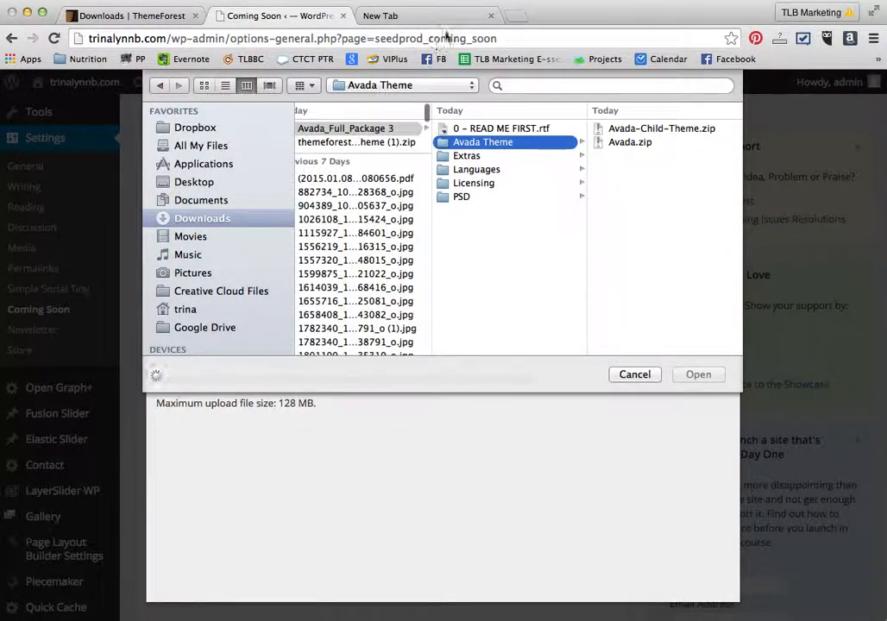
left_click(193, 200)
left_click(193, 181)
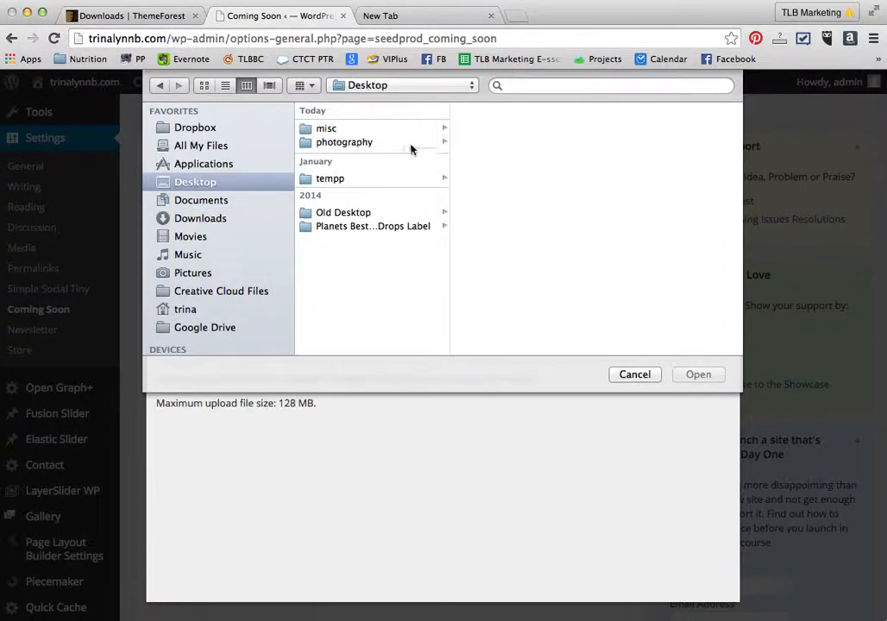
left_click(322, 143)
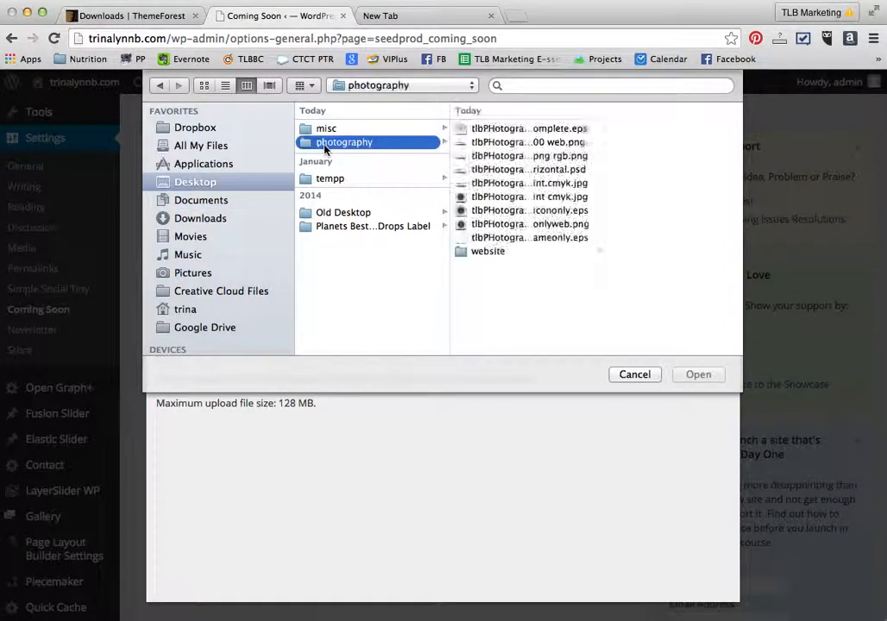
left_click(490, 251)
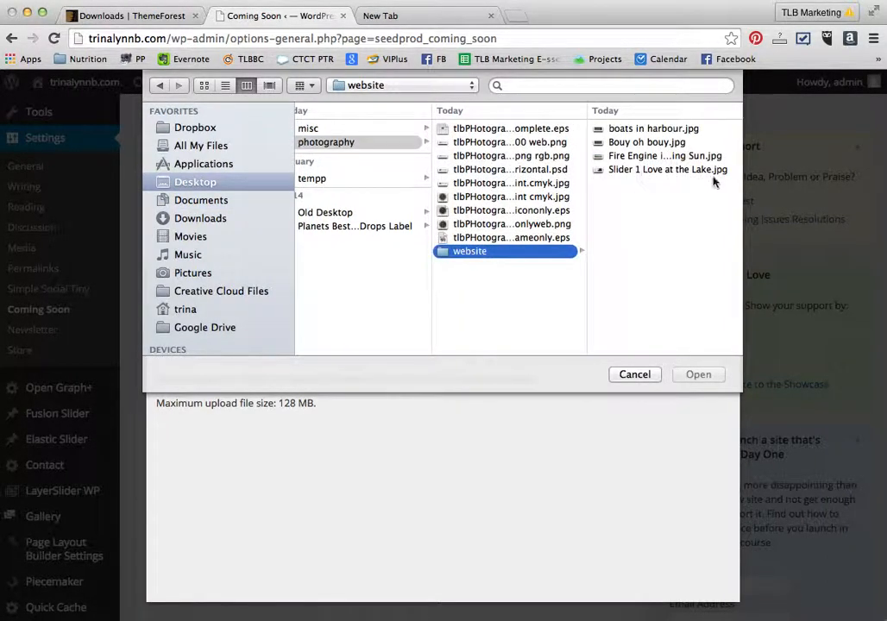
left_click(479, 143)
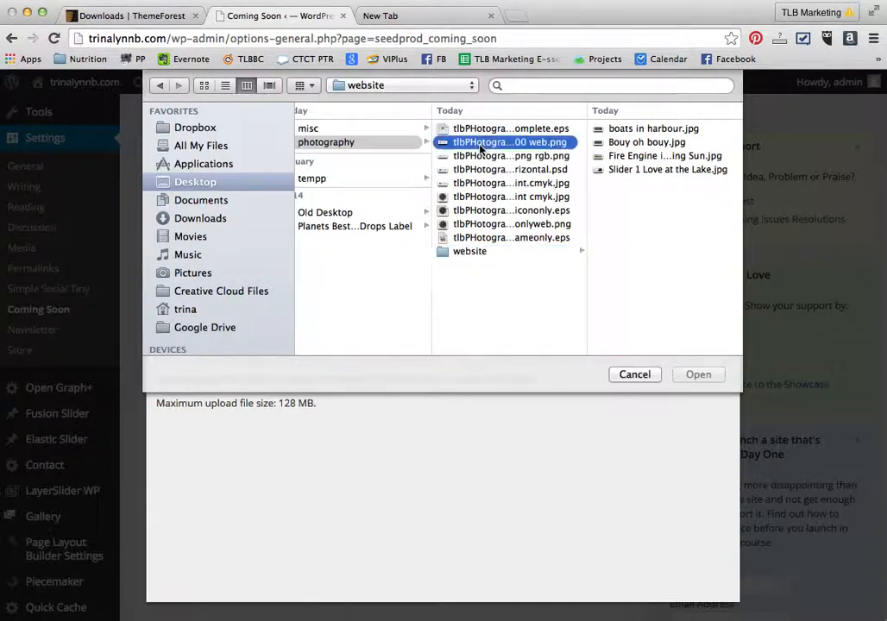
left_click(709, 377)
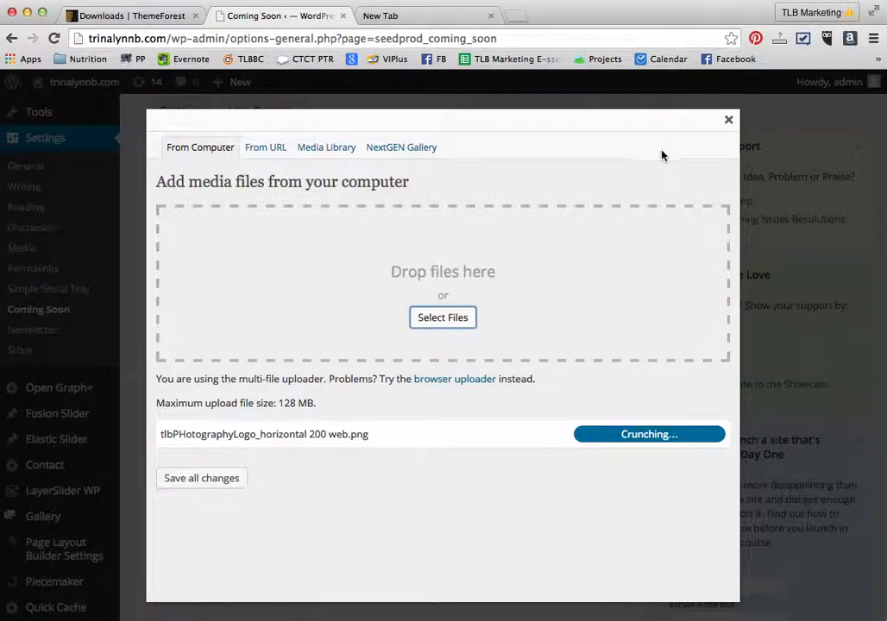
scroll(464, 419, "down", 5)
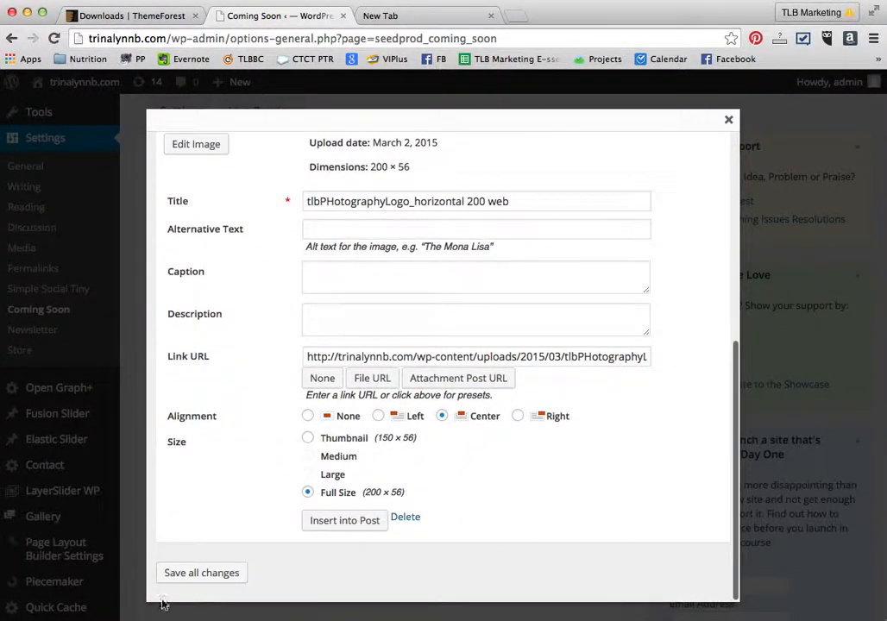
left_click(215, 573)
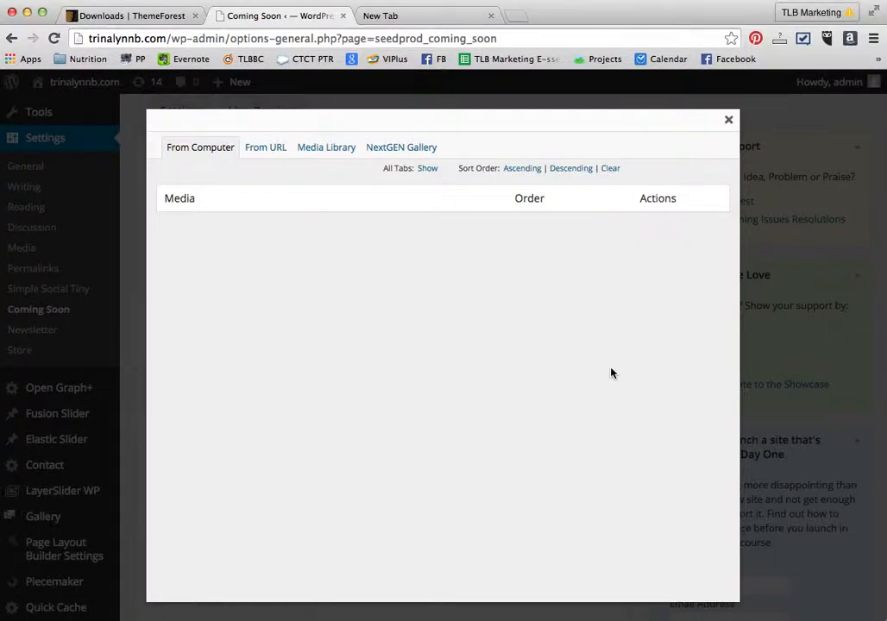
left_click(729, 122)
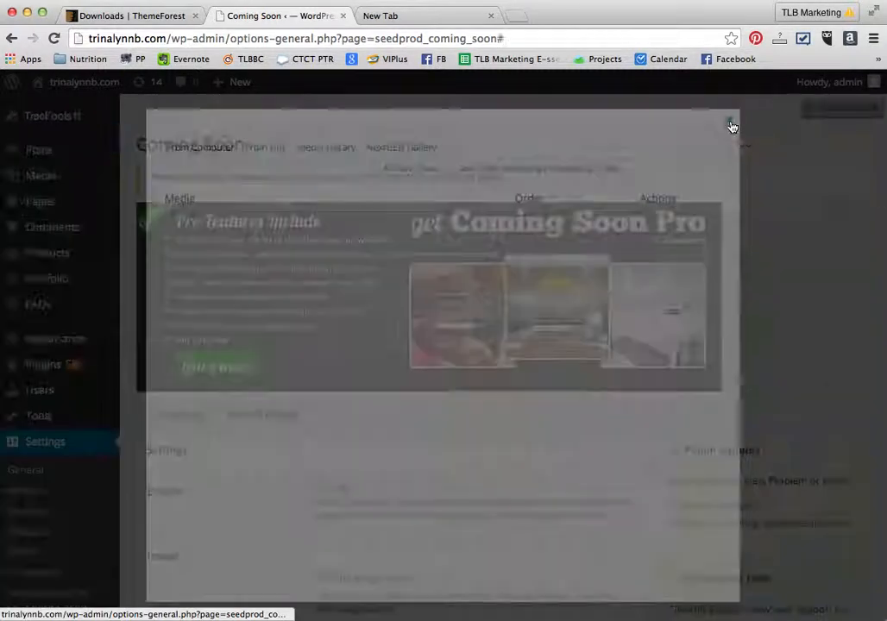
- Open the uploaded logo's attachment details in the Media Library and select its file URL
scroll(376, 447, "down", 5)
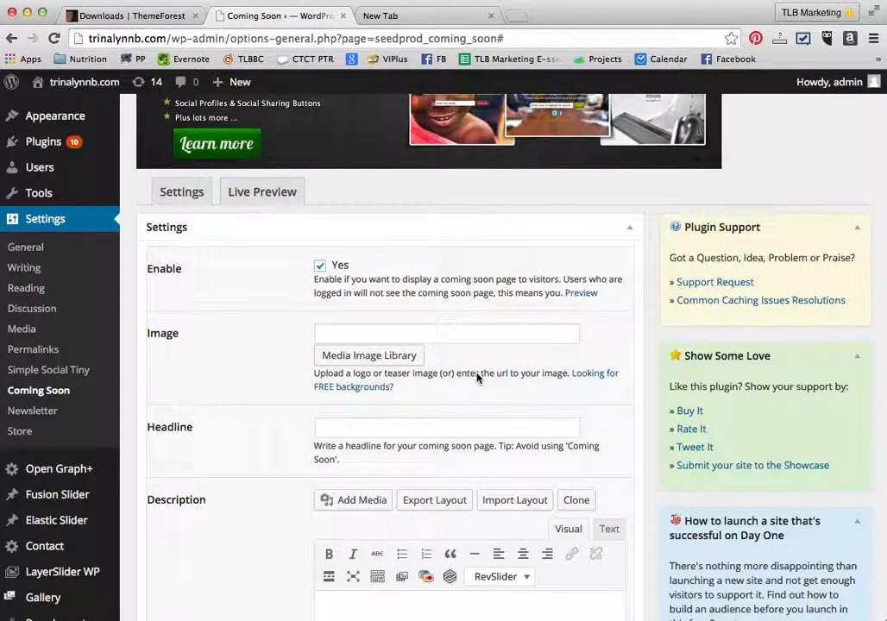
scroll(49, 284, "up", 5)
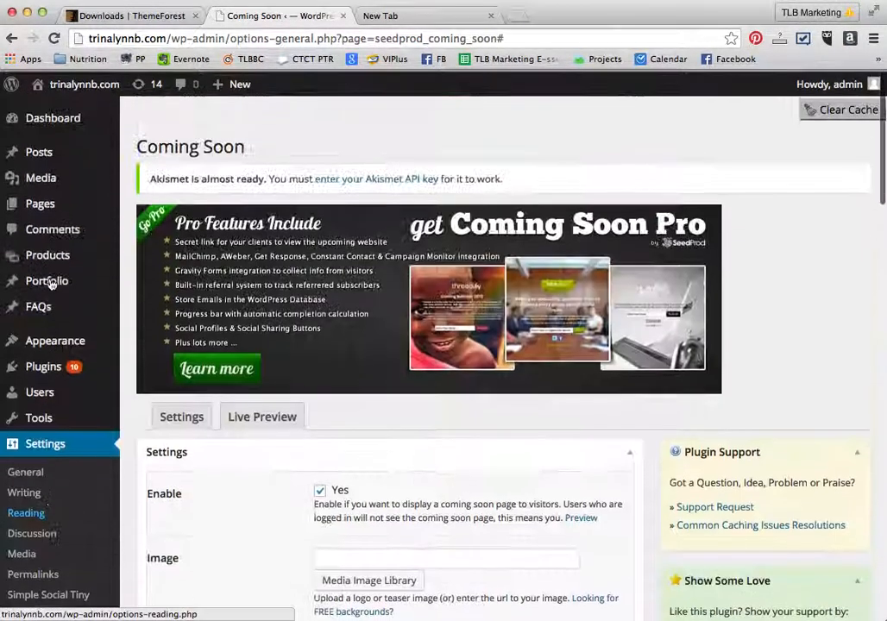
left_click(34, 176)
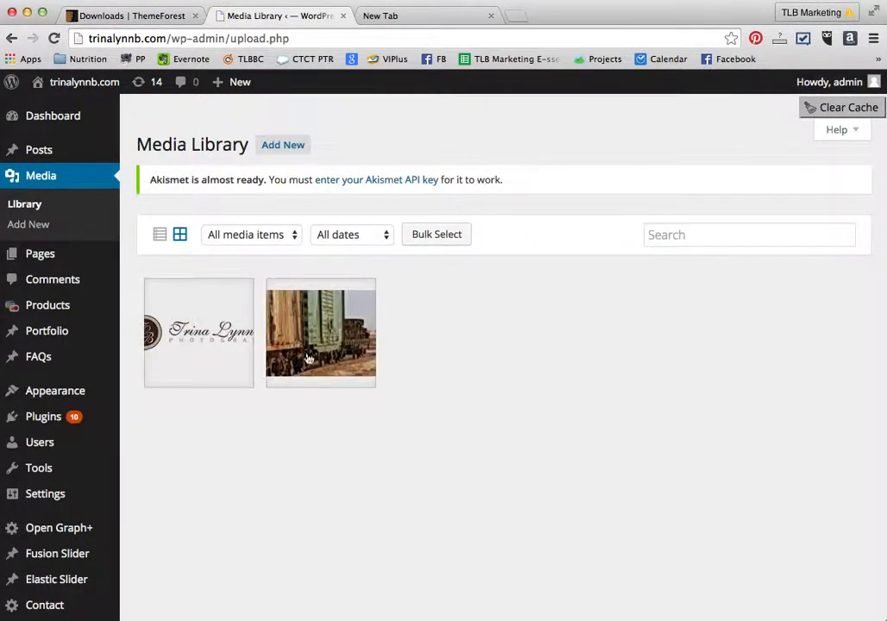
left_click(188, 341)
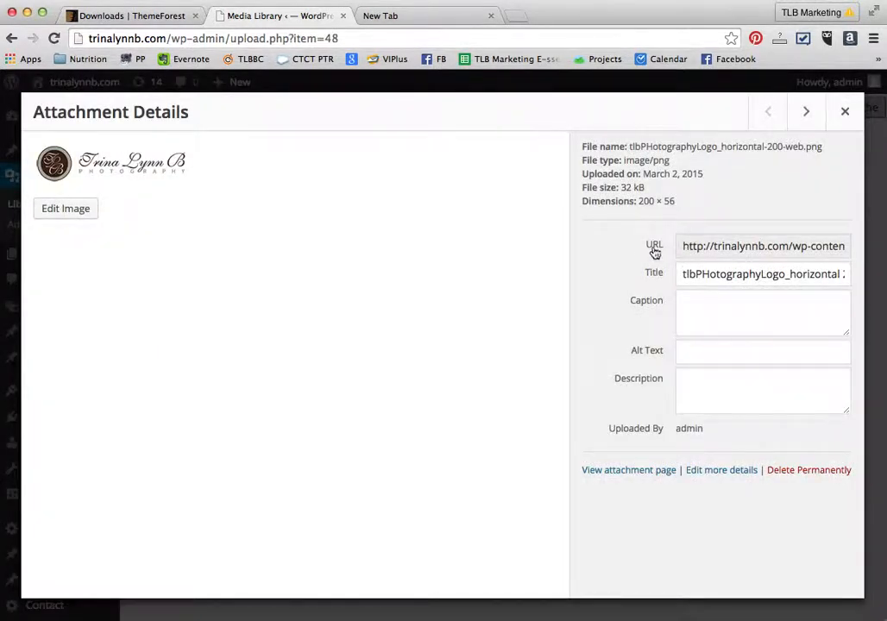
left_click_drag(683, 246, 859, 250)
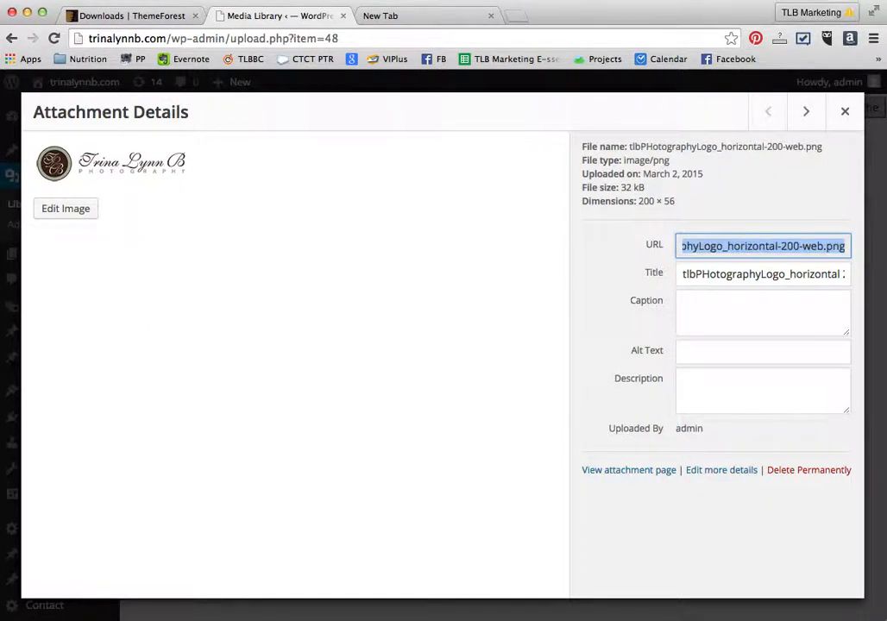
left_click(846, 111)
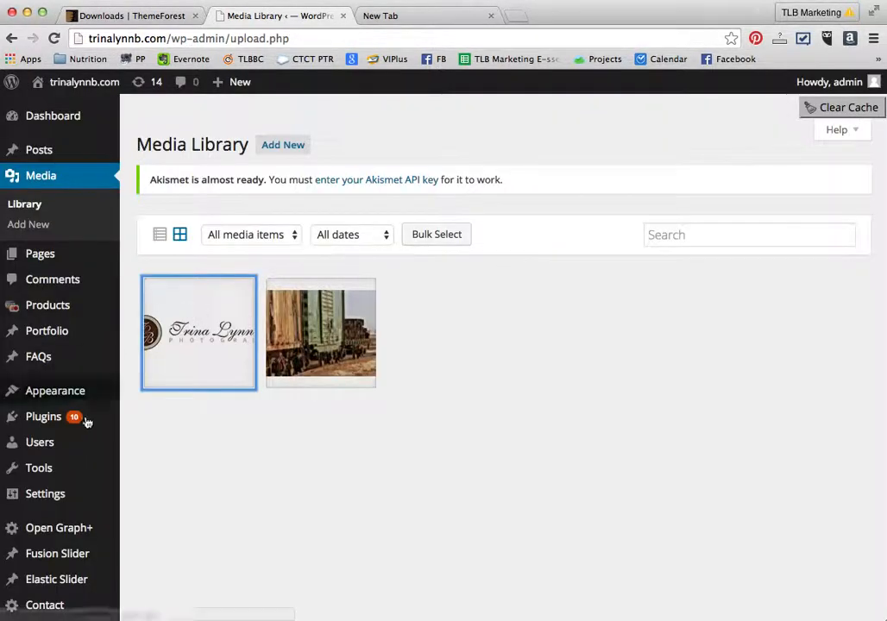
- Return to the Coming Soon settings and enable the coming soon page
mouse_move(55, 496)
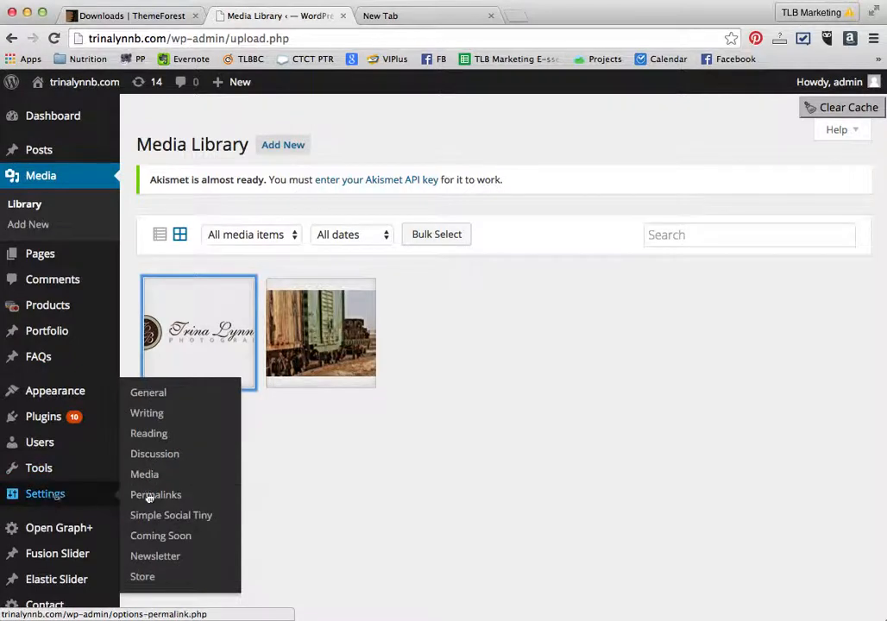
left_click(171, 536)
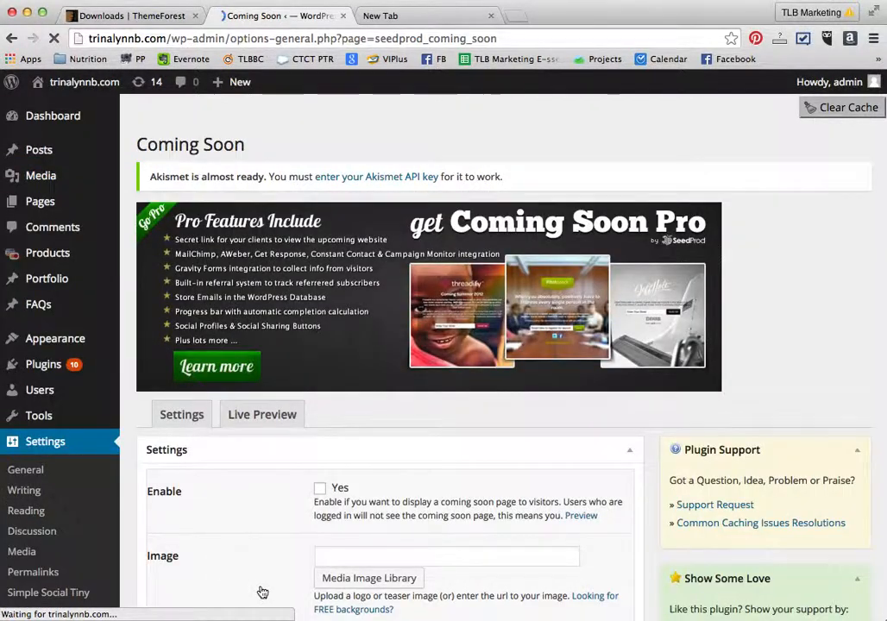
scroll(234, 495, "down", 3)
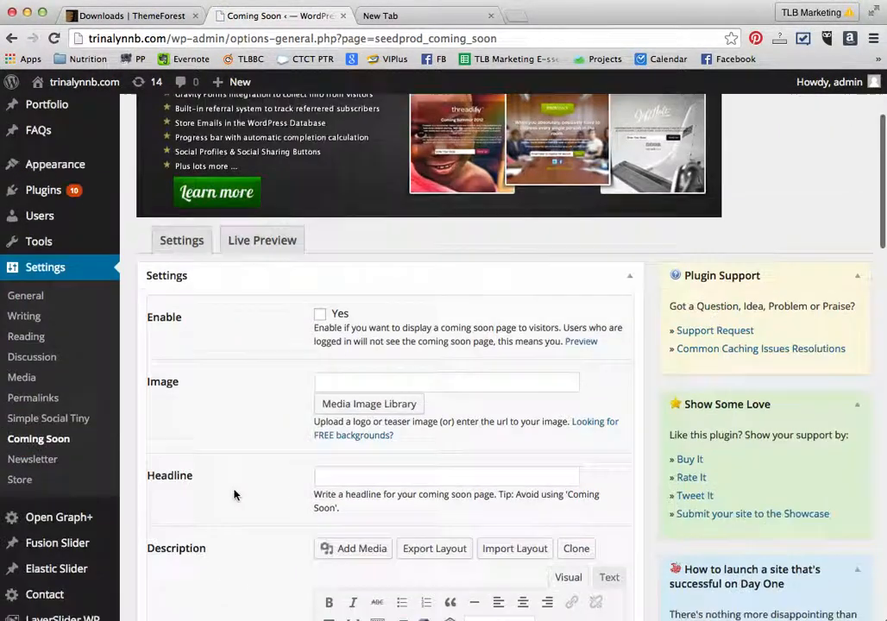
left_click(320, 328)
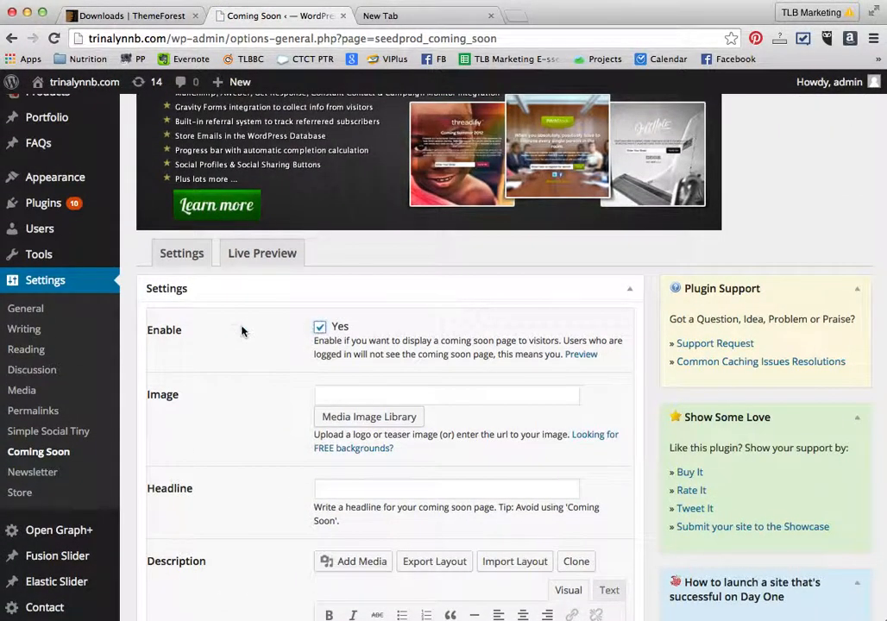
left_click(329, 394)
type("photography")
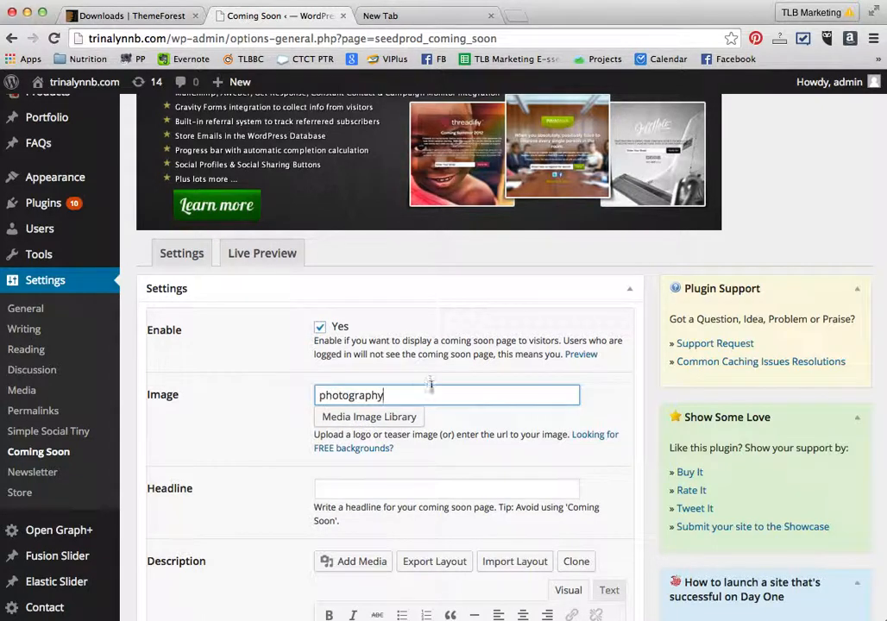
key("super+a")
key("BackSpace")
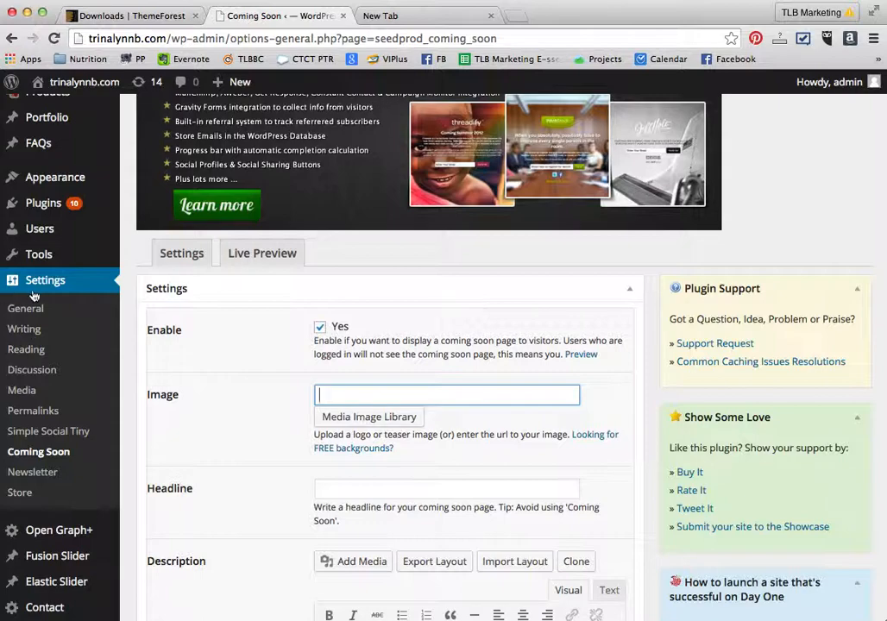
- Reopen the logo's attachment details in the Media Library and select the whole URL field
scroll(33, 295, "up", 4)
mouse_move(40, 175)
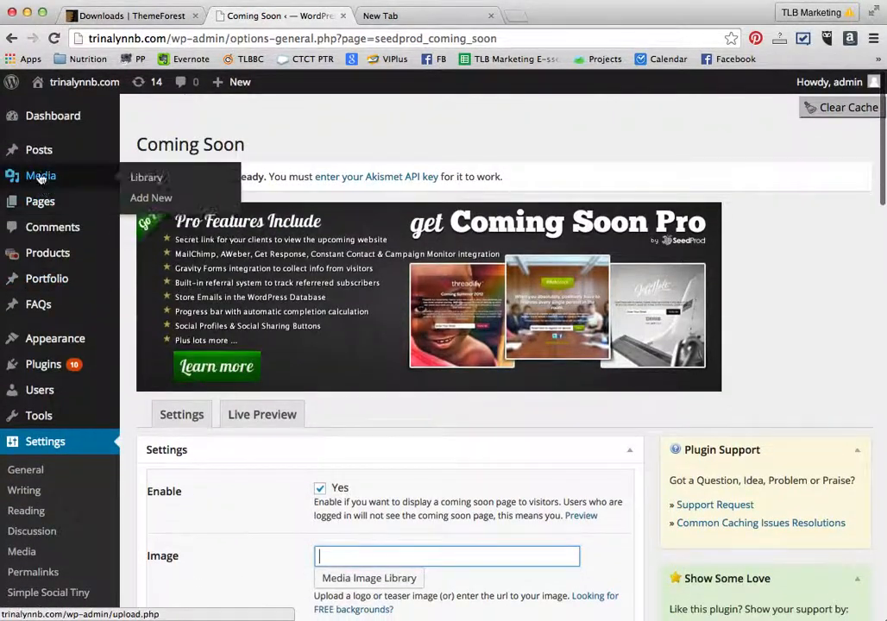
left_click(139, 179)
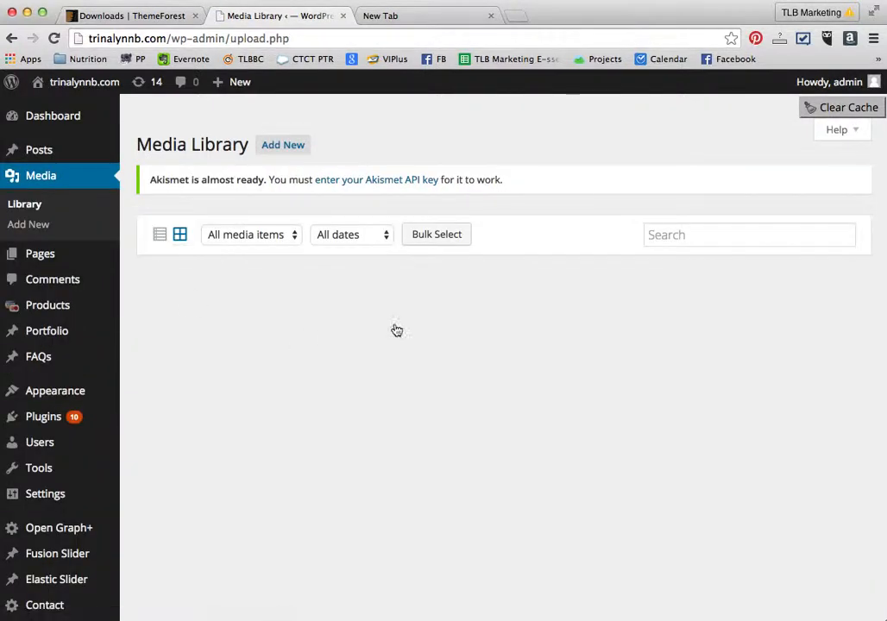
left_click(200, 332)
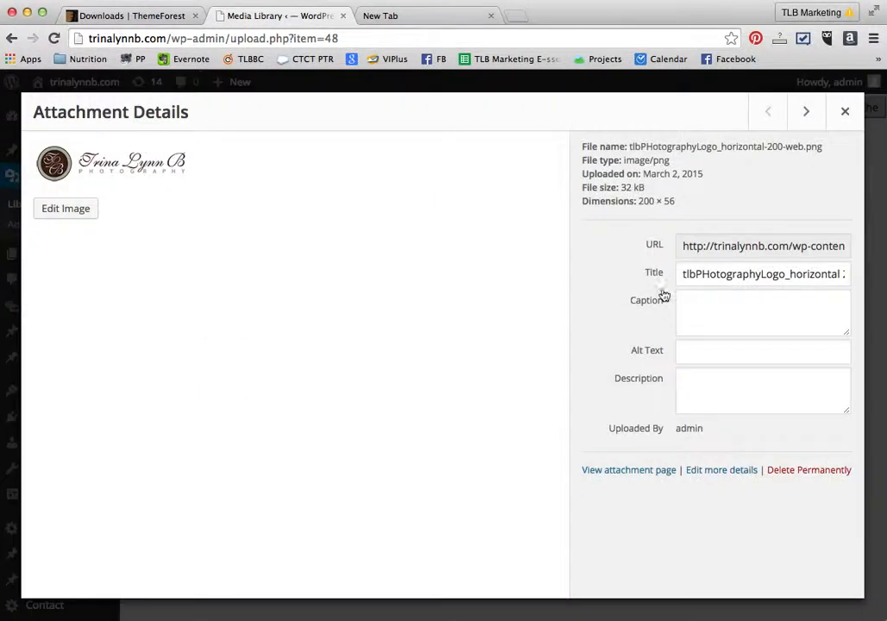
left_click(687, 248)
left_click_drag(682, 247, 885, 250)
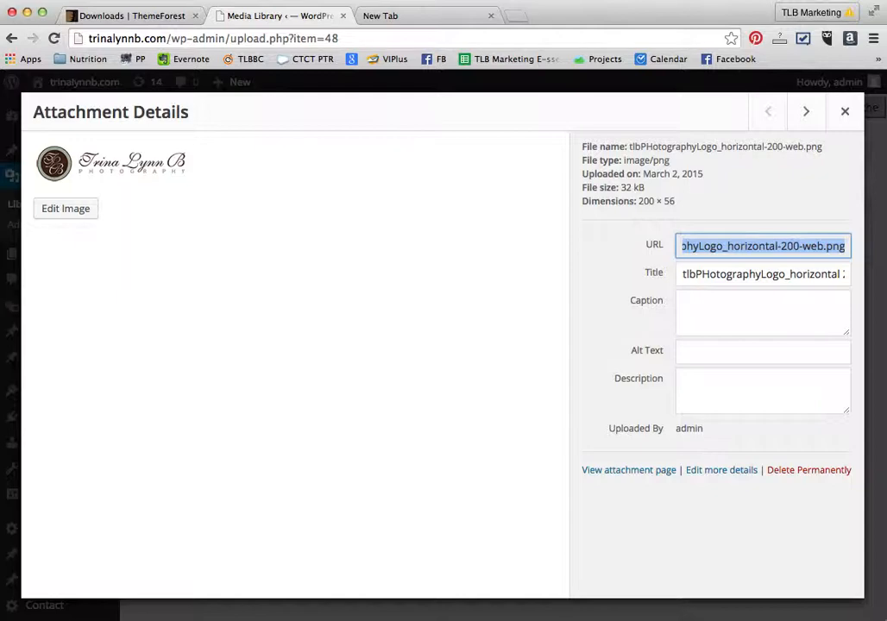
left_click(396, 18)
type("photography")
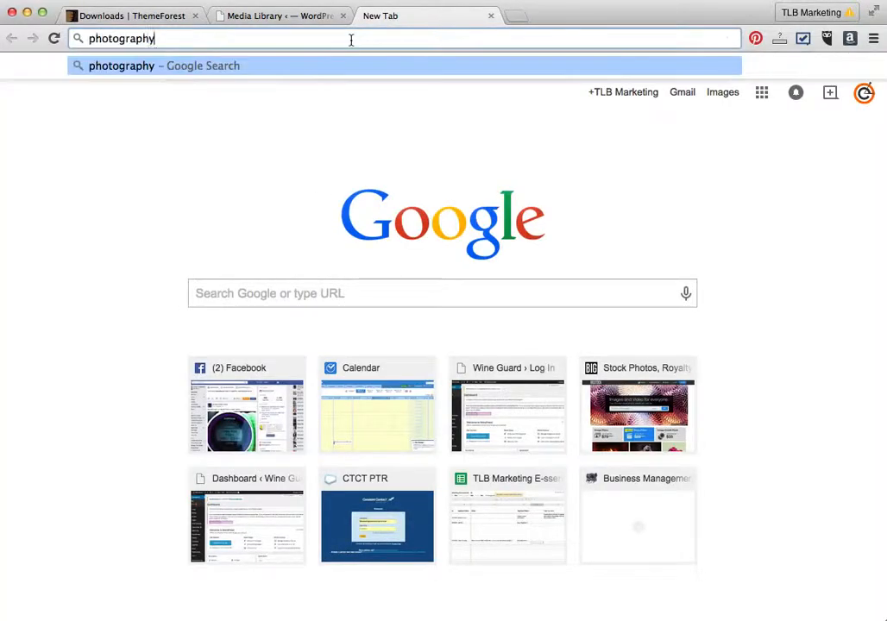
key("super+a")
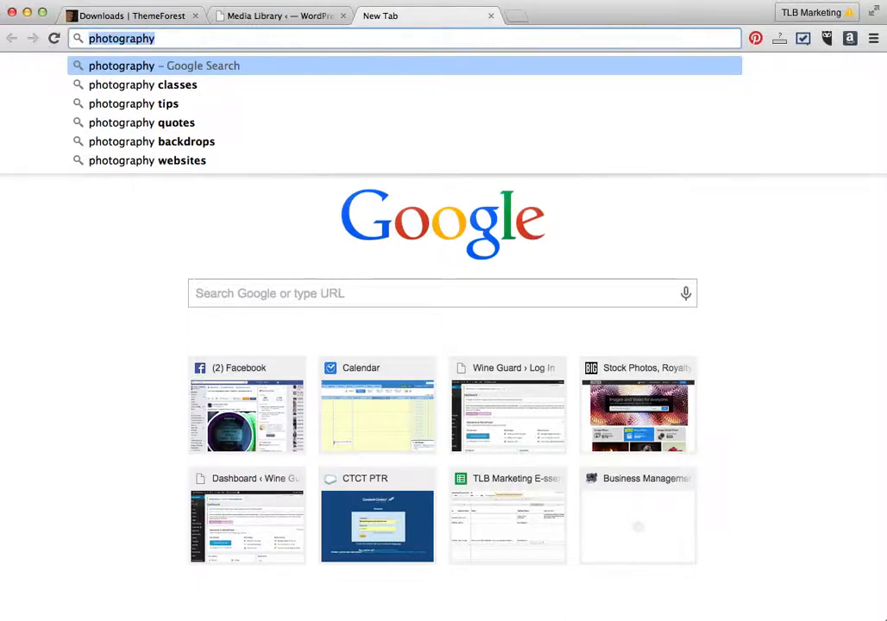
key("BackSpace")
left_click(289, 15)
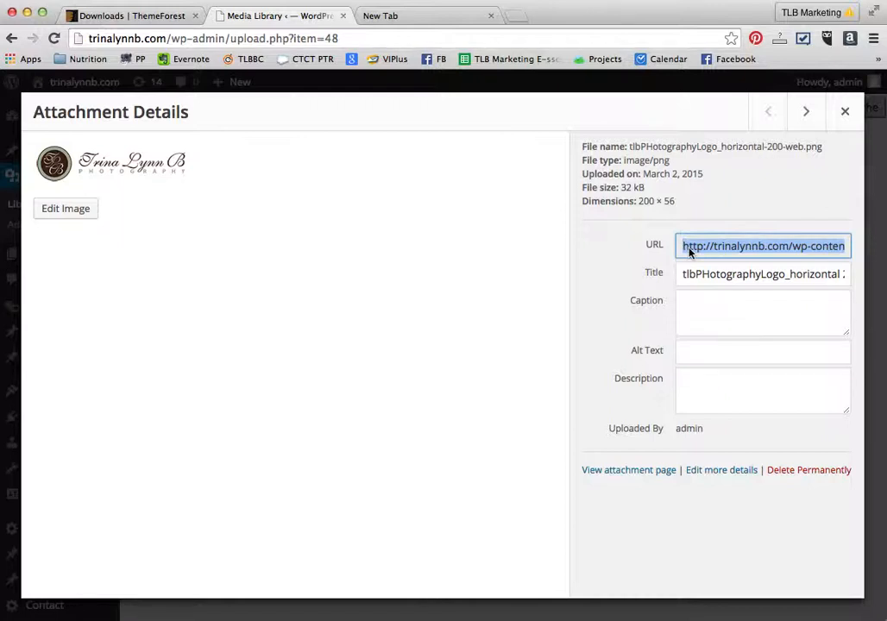
- Open the logo's attachment page in a new tab, open the image file itself, and select its web address
left_click(689, 247)
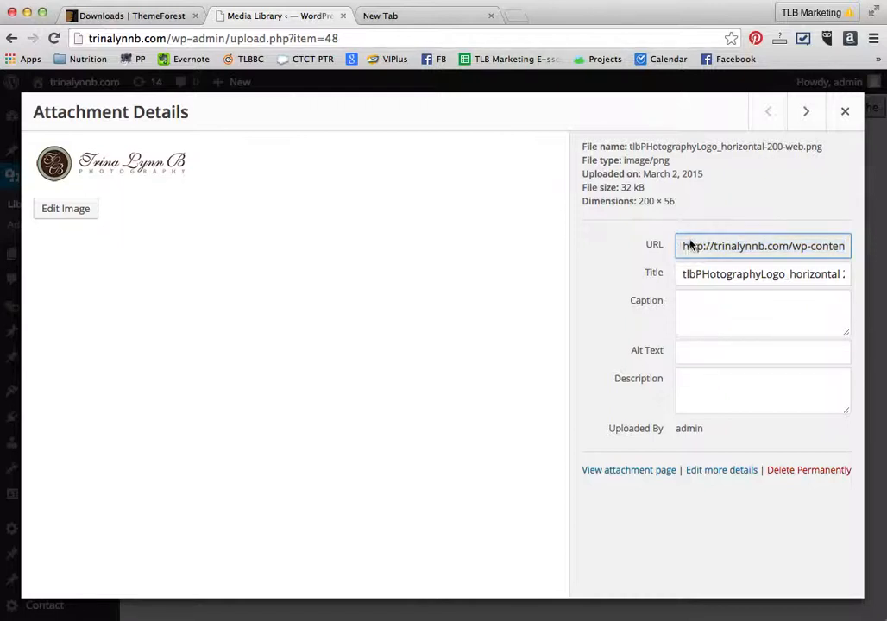
right_click(629, 474)
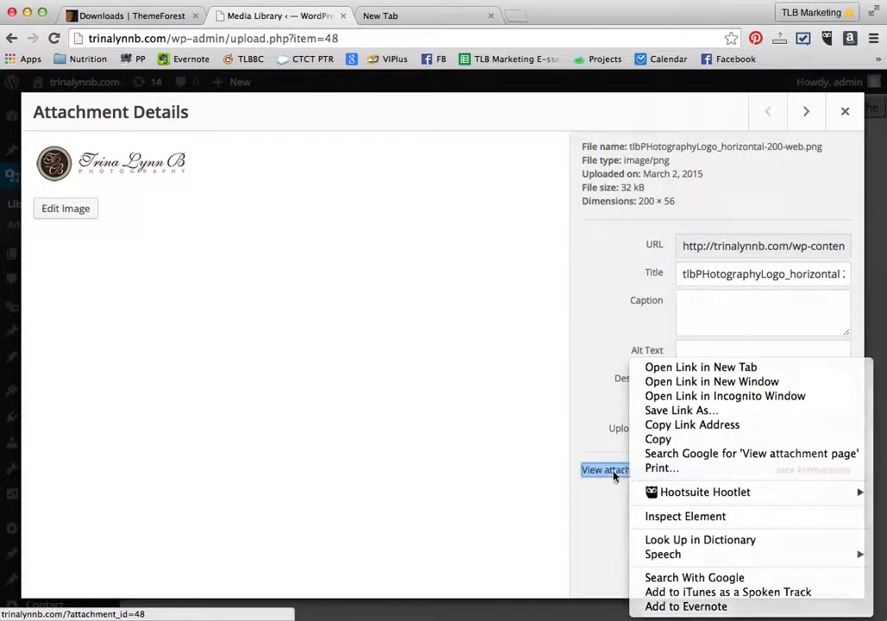
left_click(615, 475)
right_click(614, 474)
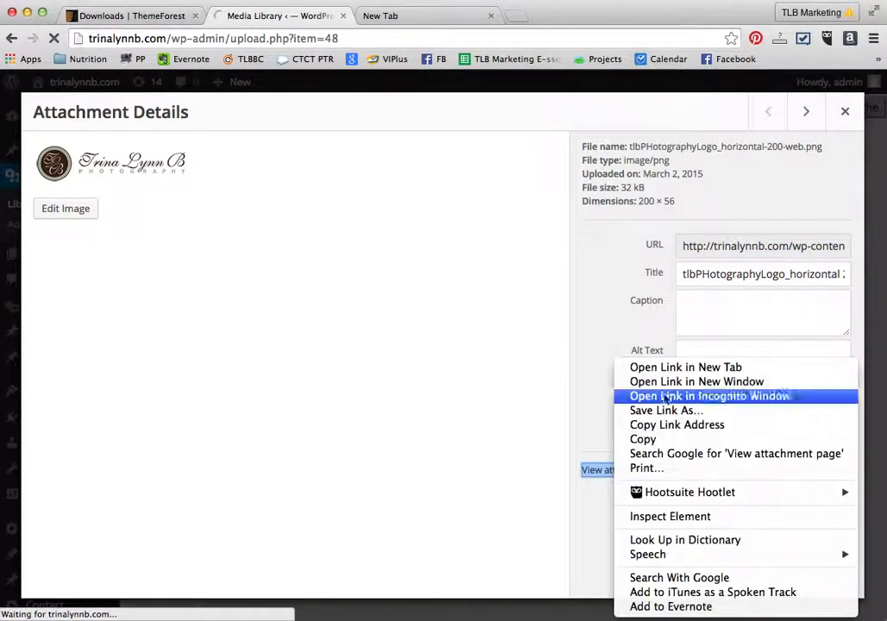
left_click(687, 368)
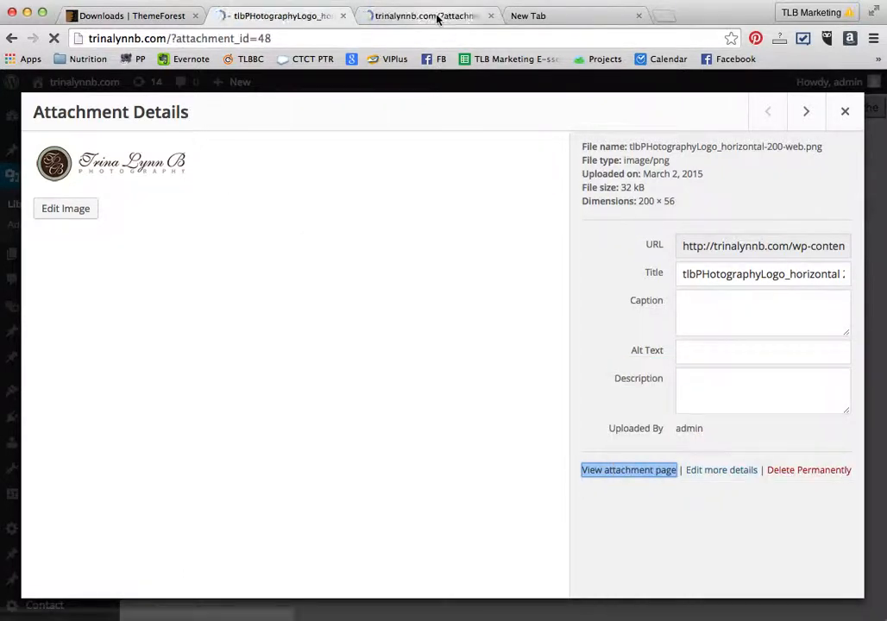
left_click(437, 19)
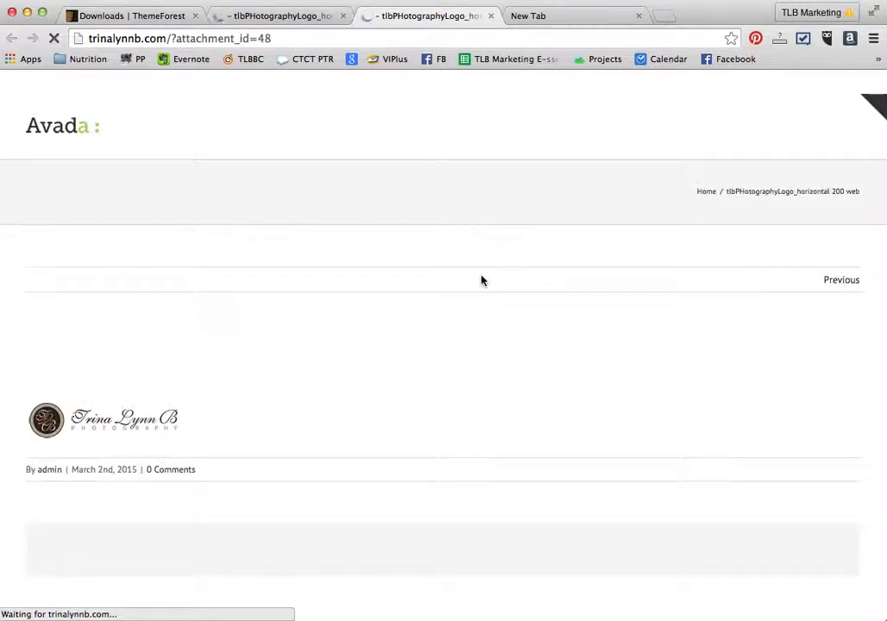
left_click(49, 419)
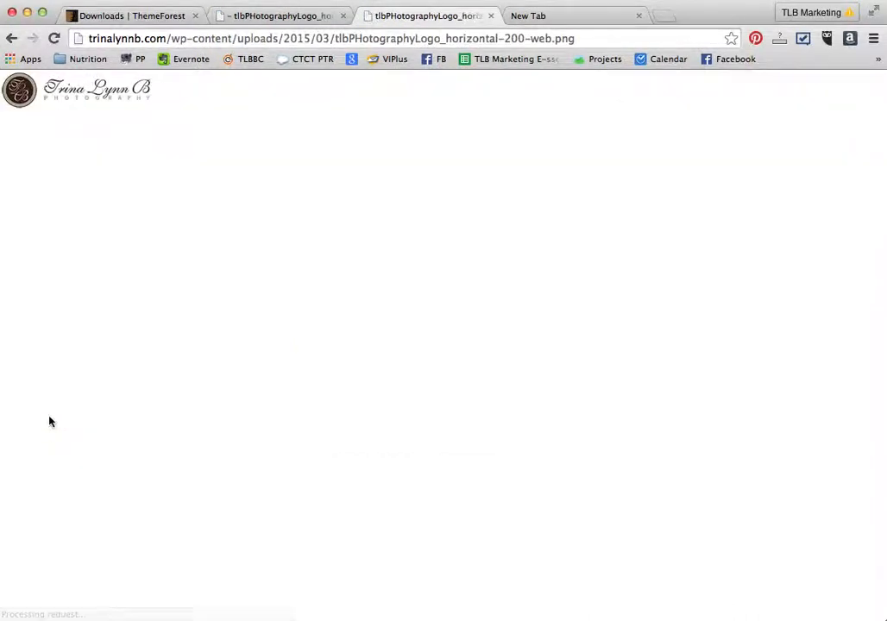
left_click(233, 38)
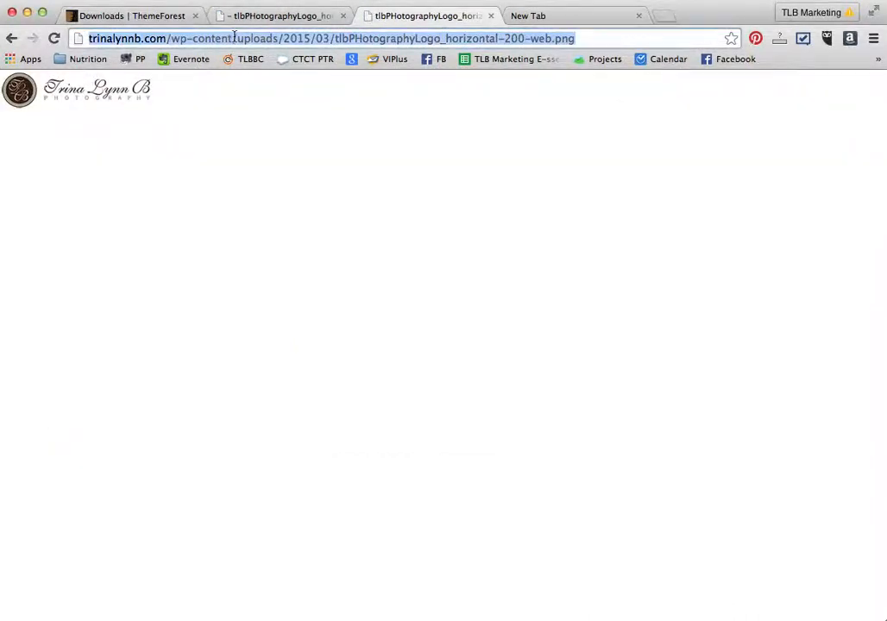
- Go from the attachment page to the Dashboard and open the Coming Soon settings page
left_click(272, 7)
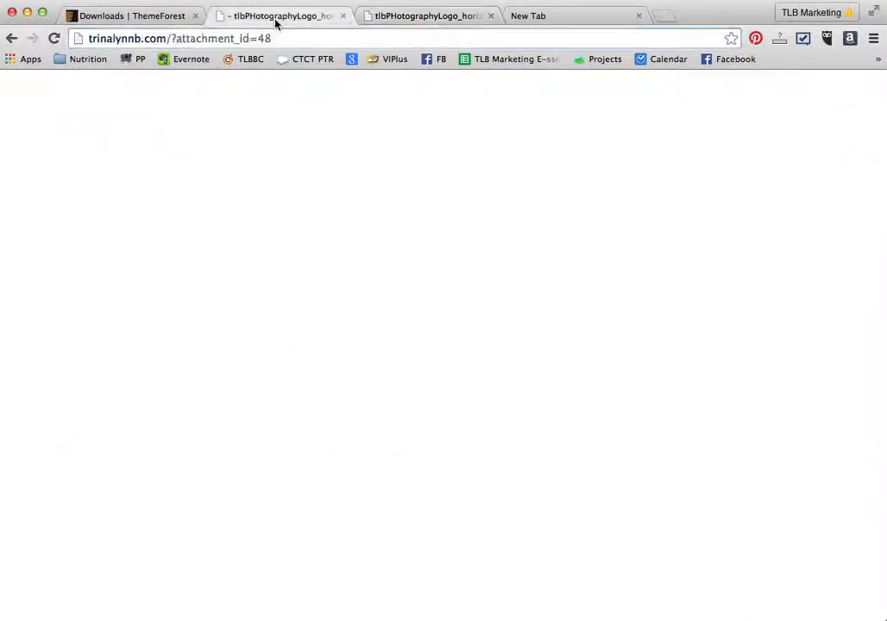
mouse_move(73, 90)
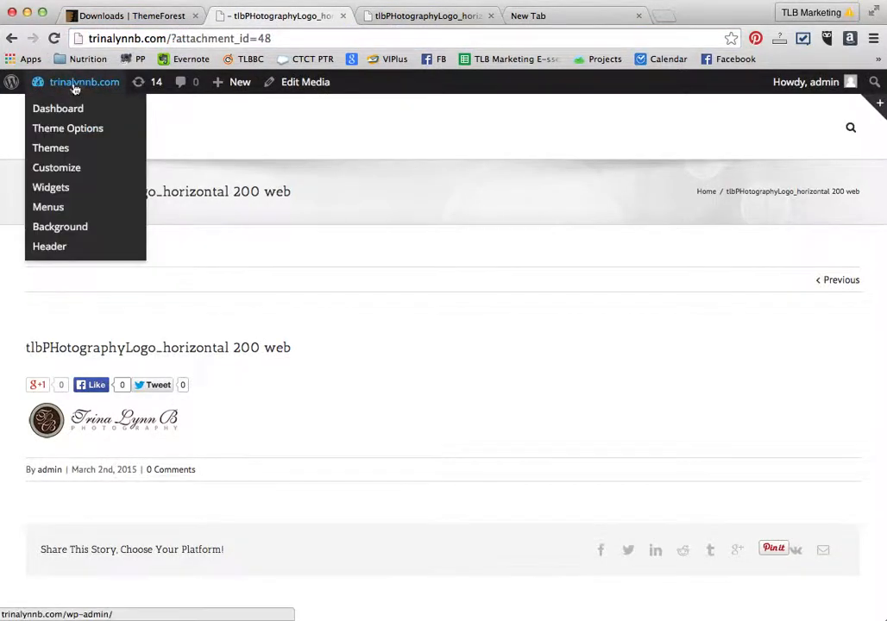
left_click(66, 110)
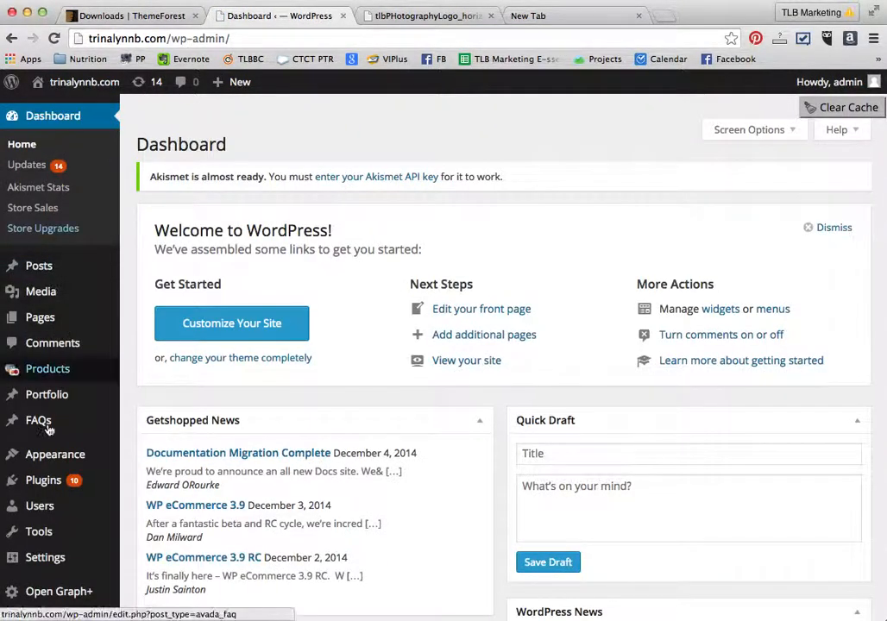
scroll(47, 431, "down", 1)
mouse_move(43, 421)
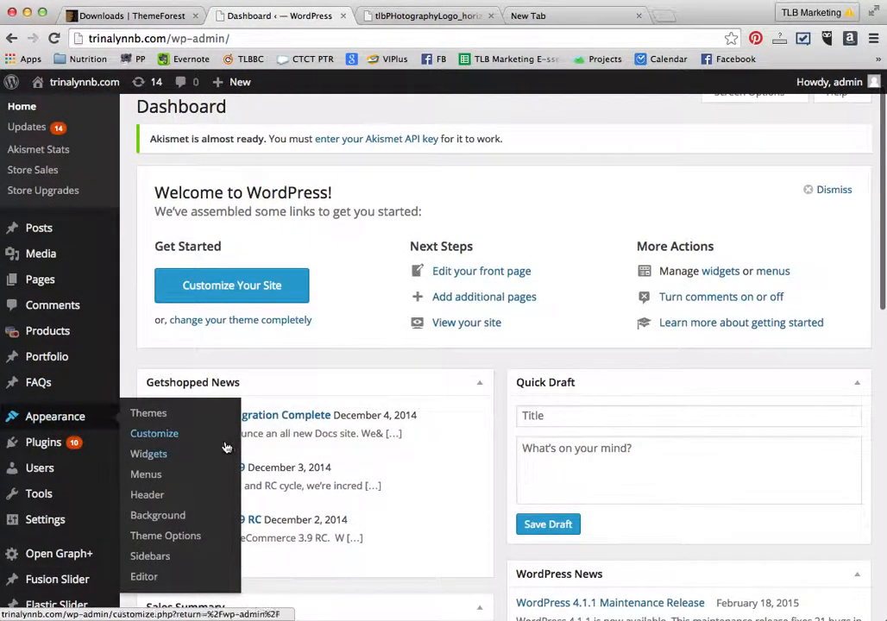
scroll(9, 423, "down", 5)
mouse_move(15, 343)
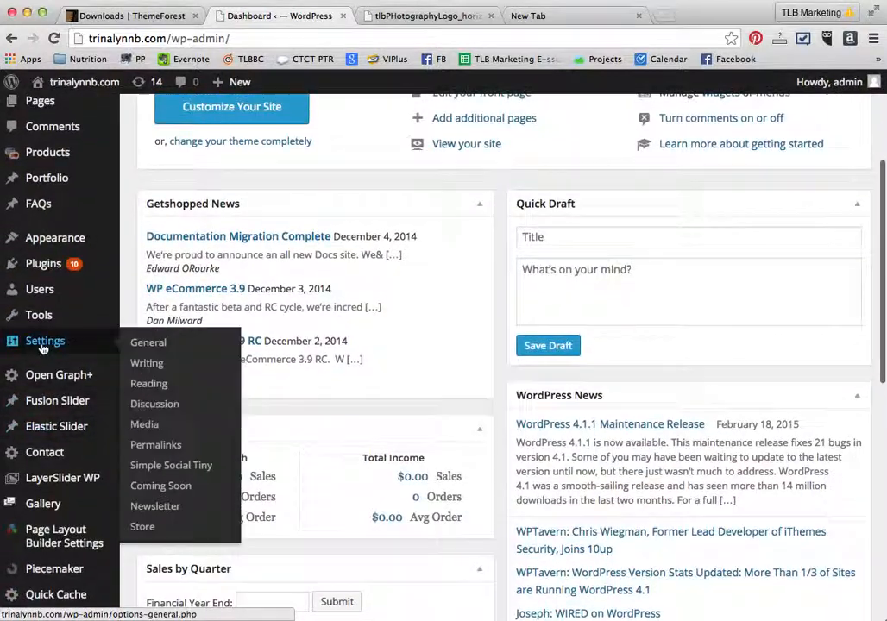
left_click(174, 488)
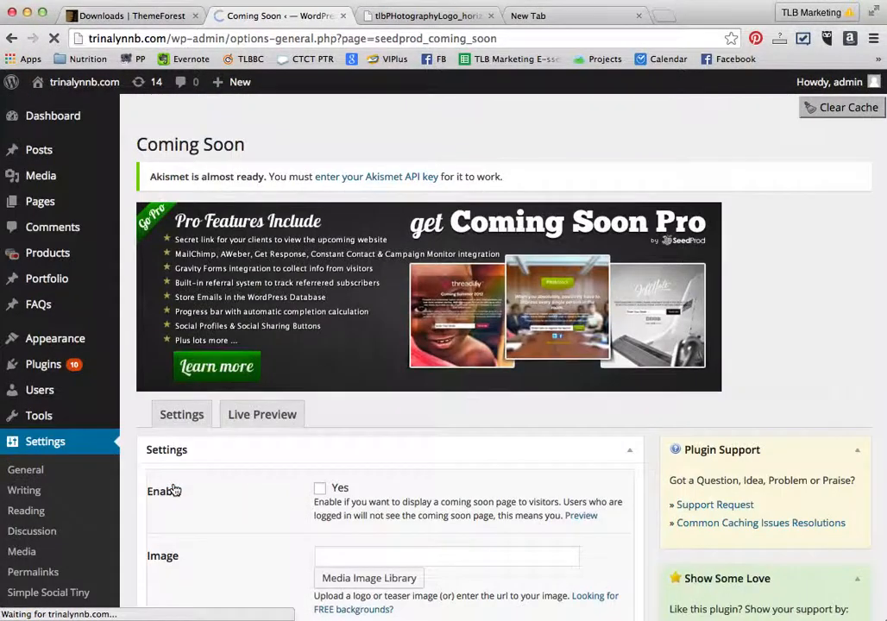
- Enable the coming soon page and paste the logo's image URL into the Image field
left_click(318, 488)
scroll(249, 482, "down", 5)
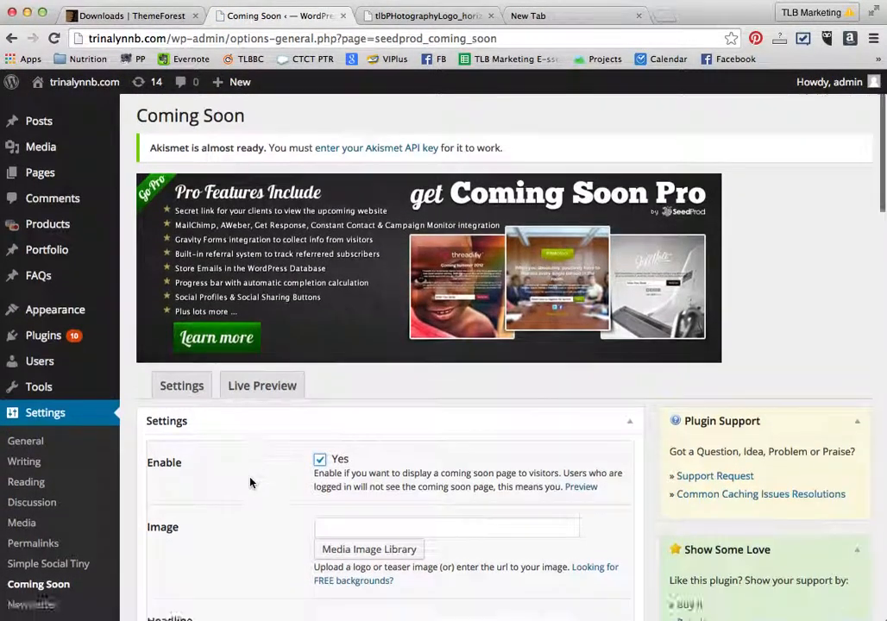
left_click(329, 315)
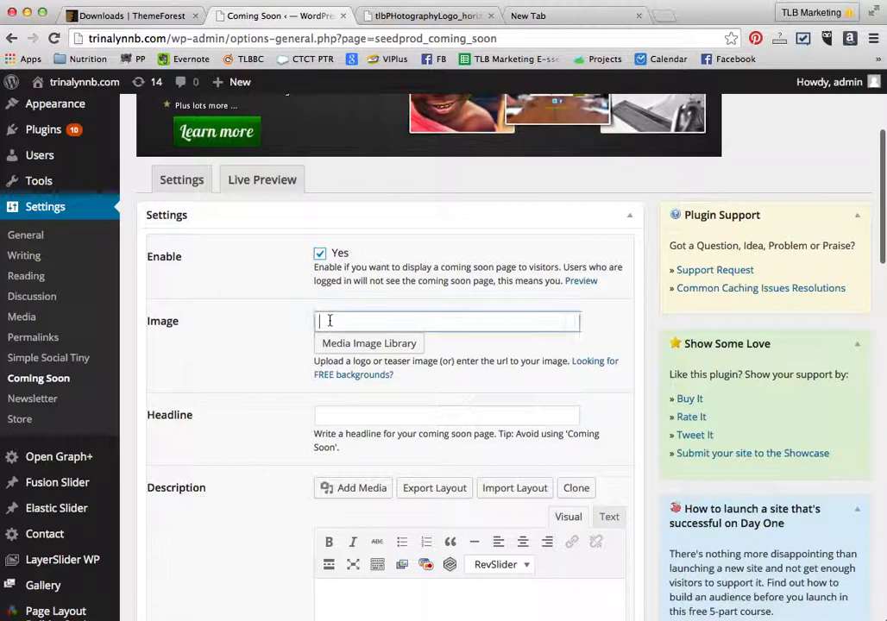
key("super+v")
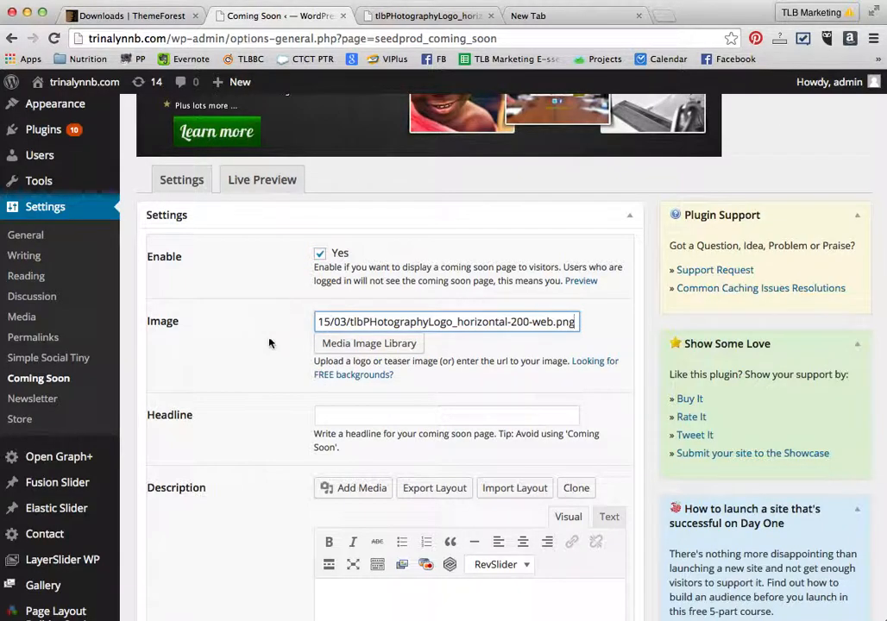
- Write the description "This page is under construction." and "Please check back soon for updates." on two lines
scroll(268, 343, "down", 4)
scroll(268, 342, "down", 3)
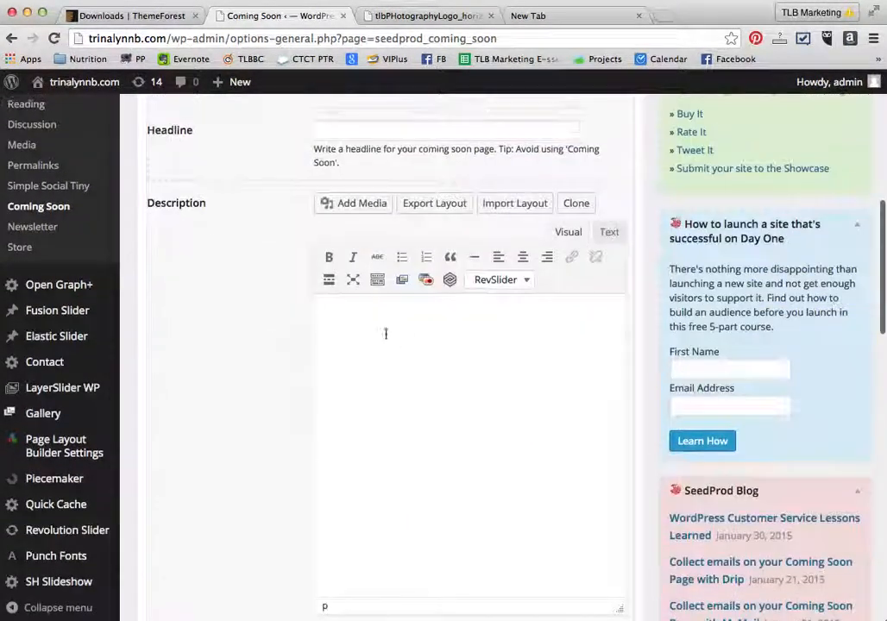
left_click(401, 336)
type("Thi")
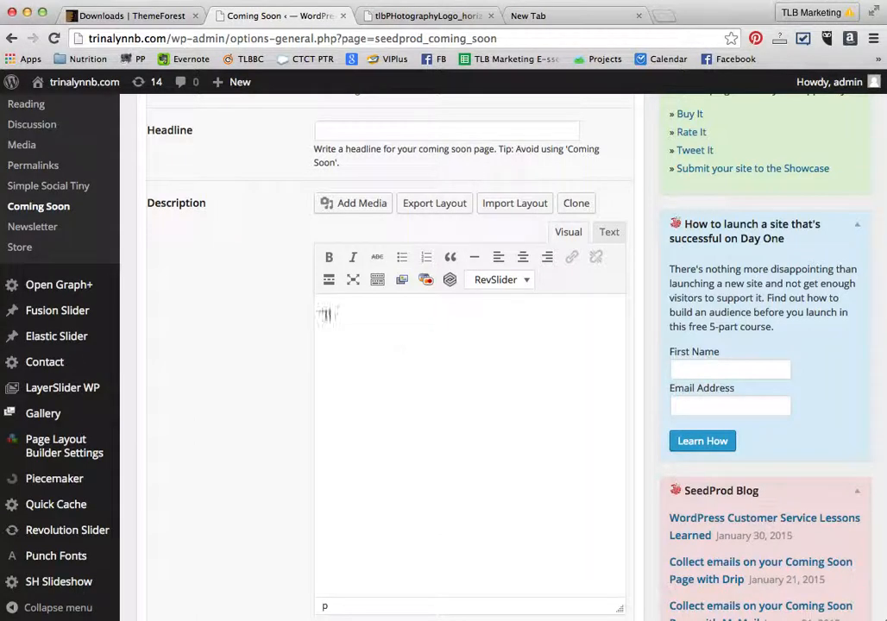
type("s page is")
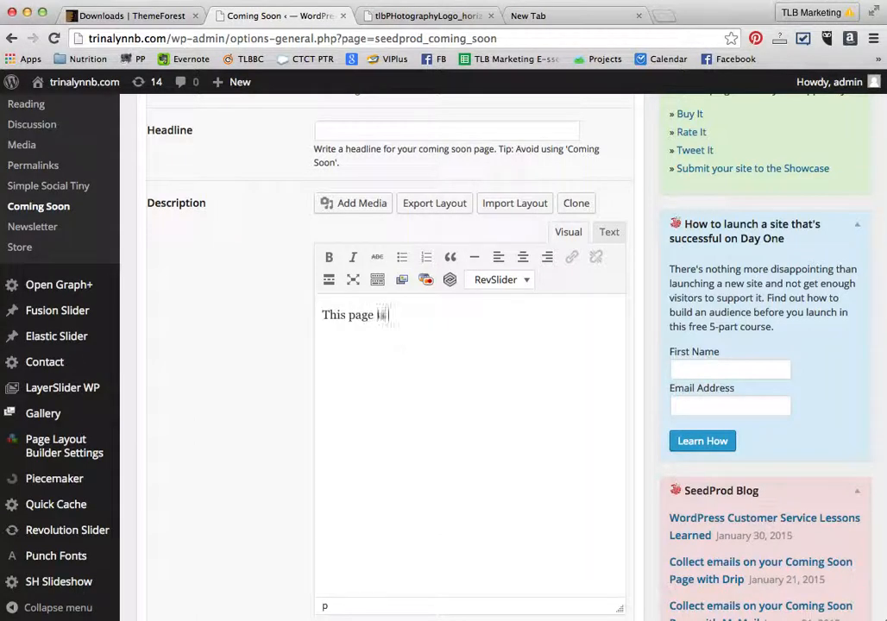
type(" under cons")
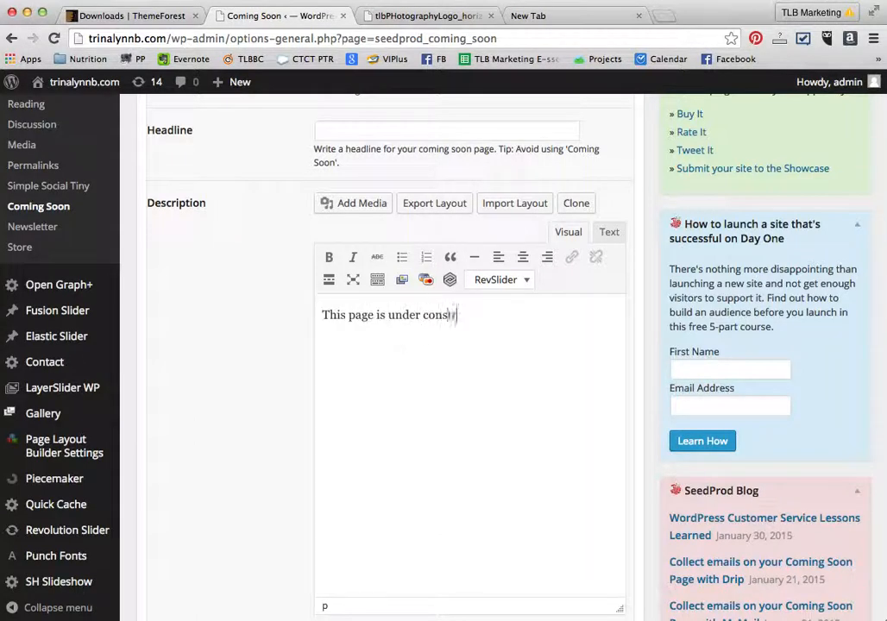
type("truction Please check ba")
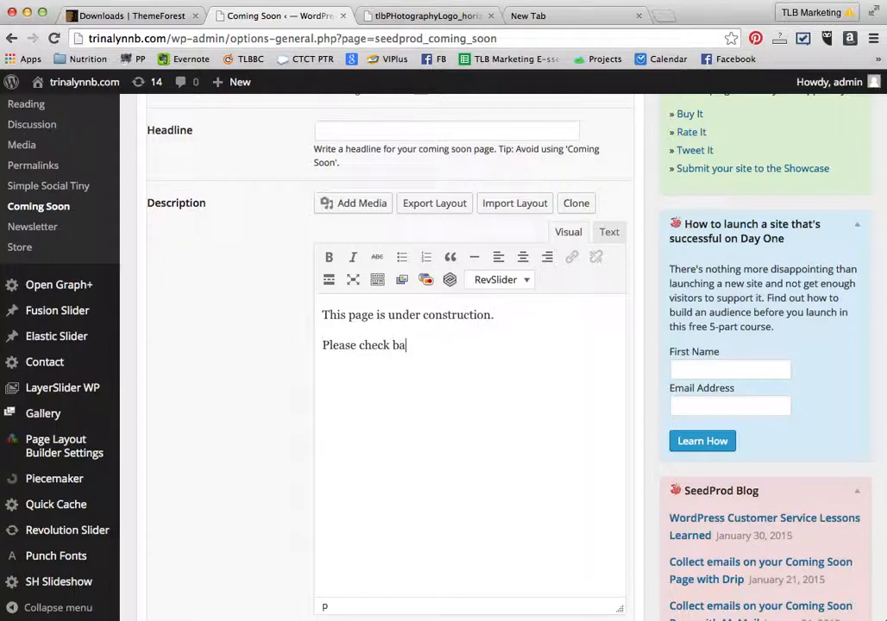
type("ck soon for updates.")
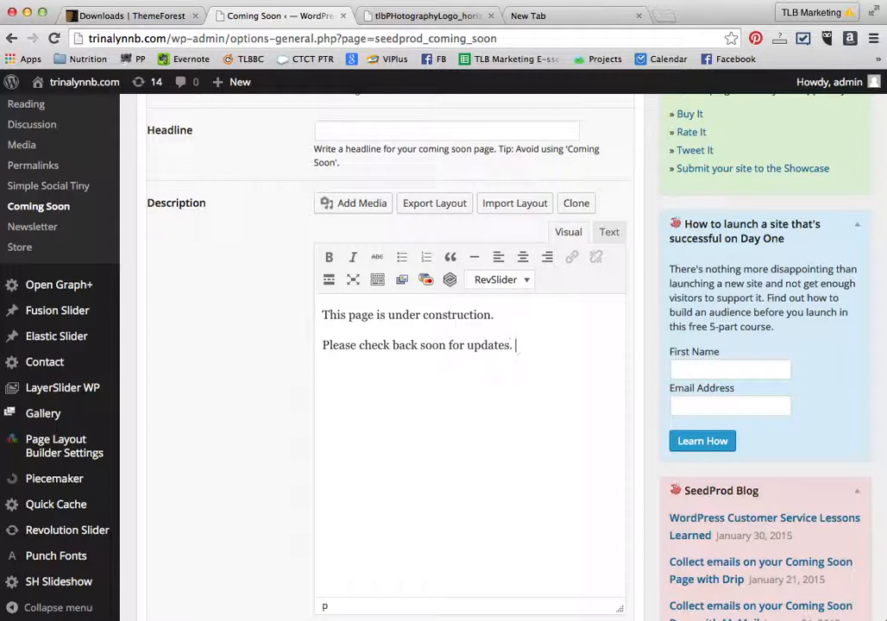
- Select both description lines and center-align them
left_click(534, 342)
left_click_drag(535, 343, 275, 309)
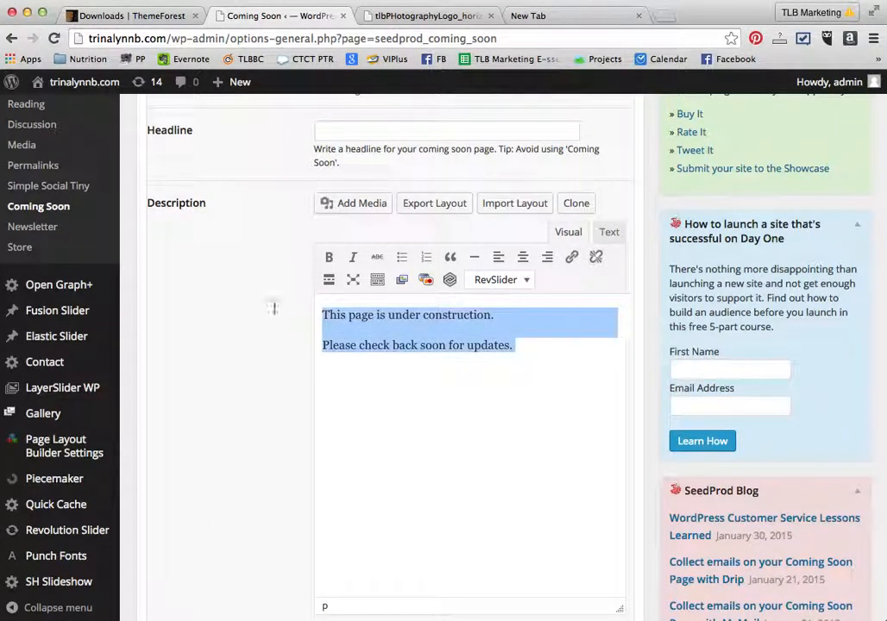
left_click(528, 258)
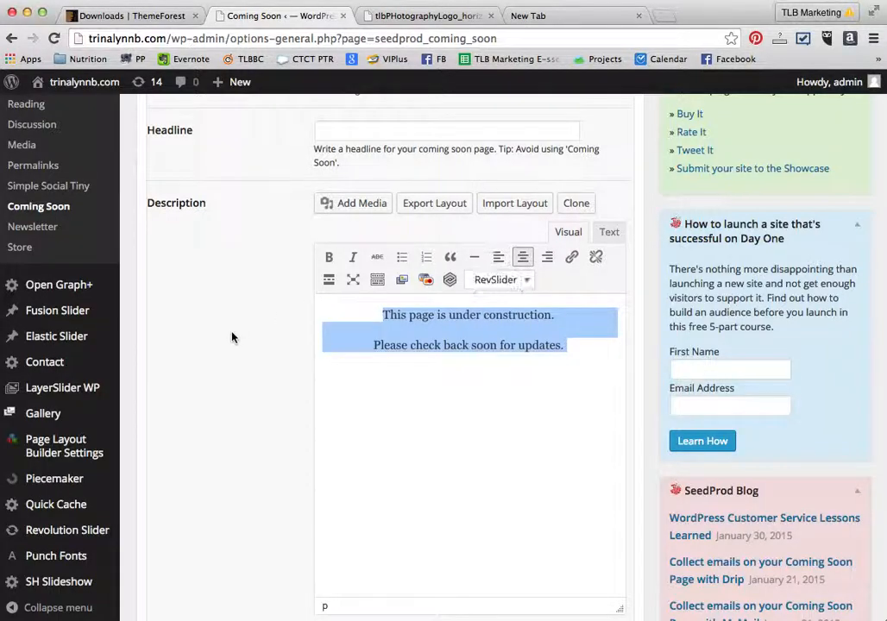
- Save the Coming Soon settings
scroll(251, 424, "down", 15)
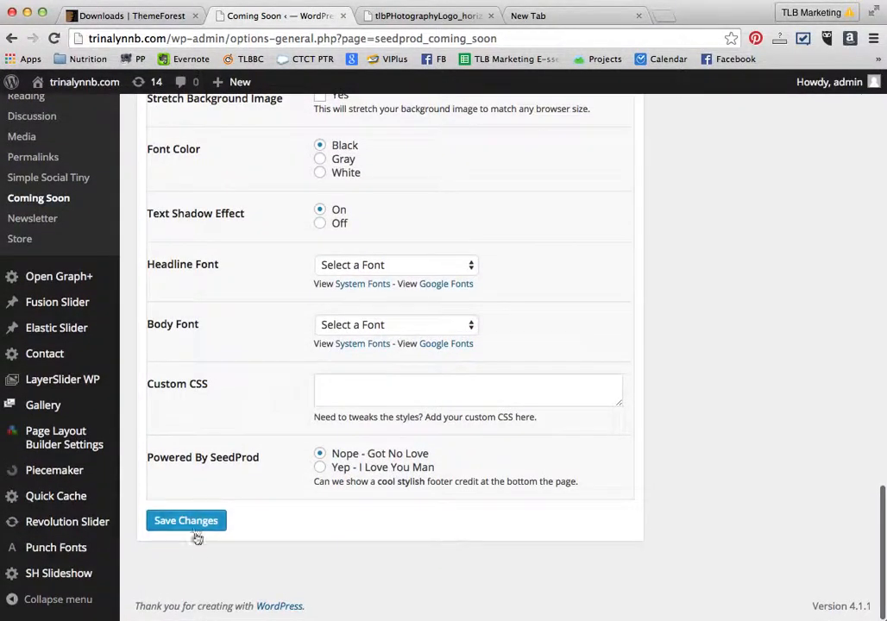
scroll(220, 373, "up", 5)
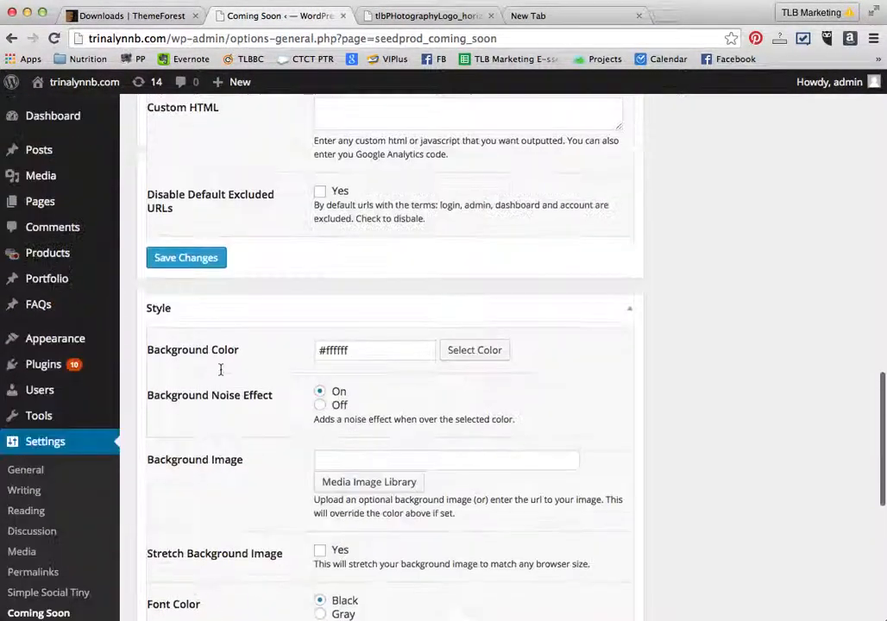
scroll(220, 373, "down", 4)
scroll(220, 373, "down", 3)
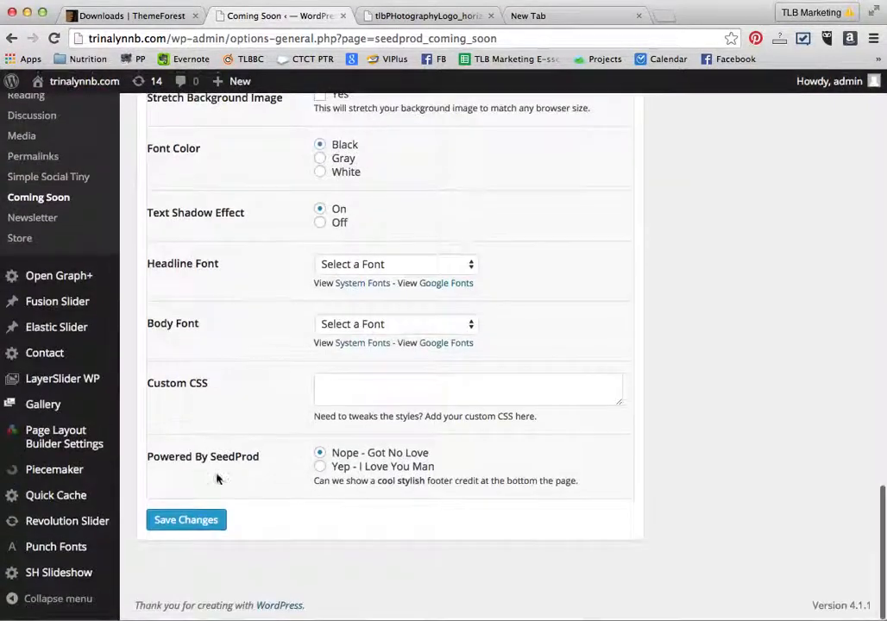
left_click(198, 521)
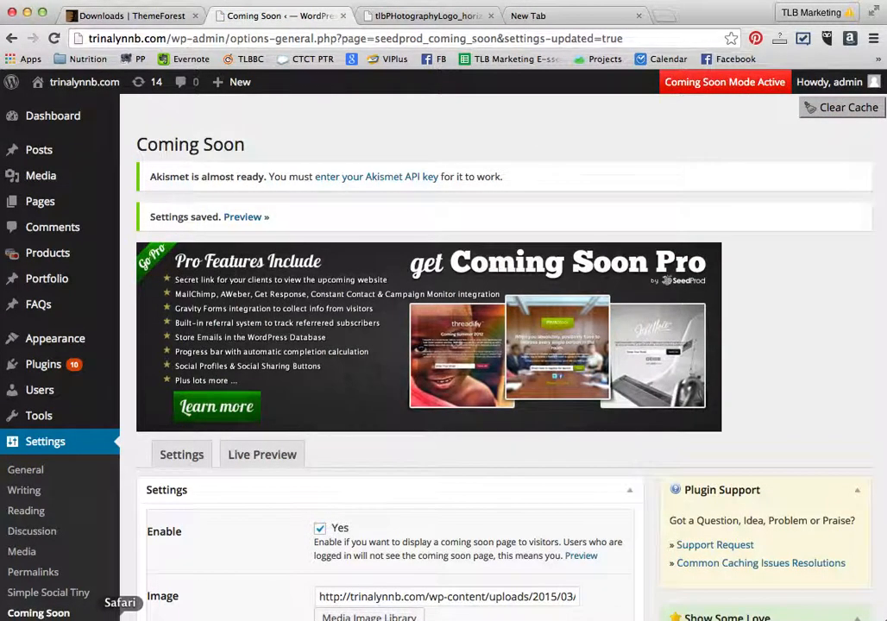
- Switch to Safari and visit trinalynnb.com to view the coming soon page as a visitor, then return to Chrome
left_click(120, 620)
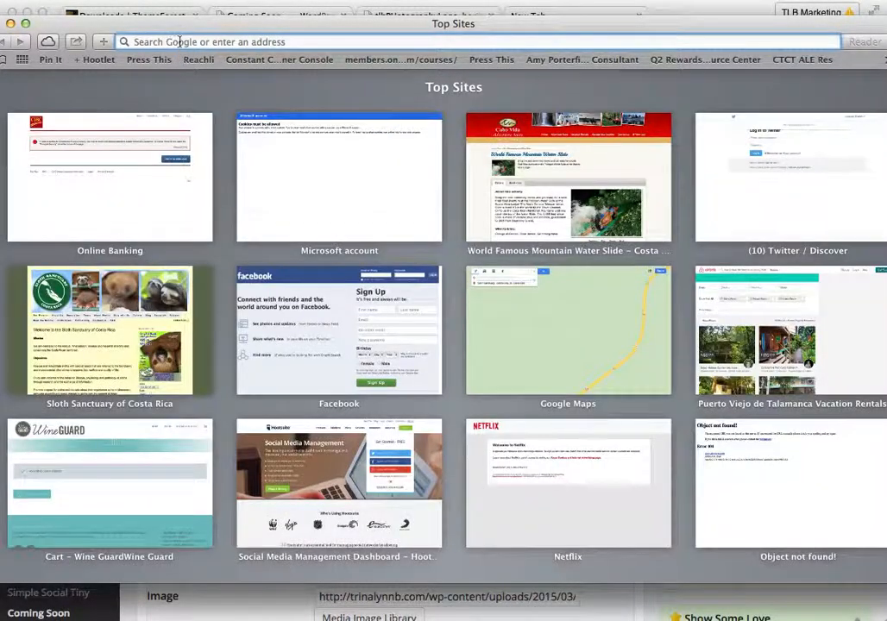
type("trinalynnb")
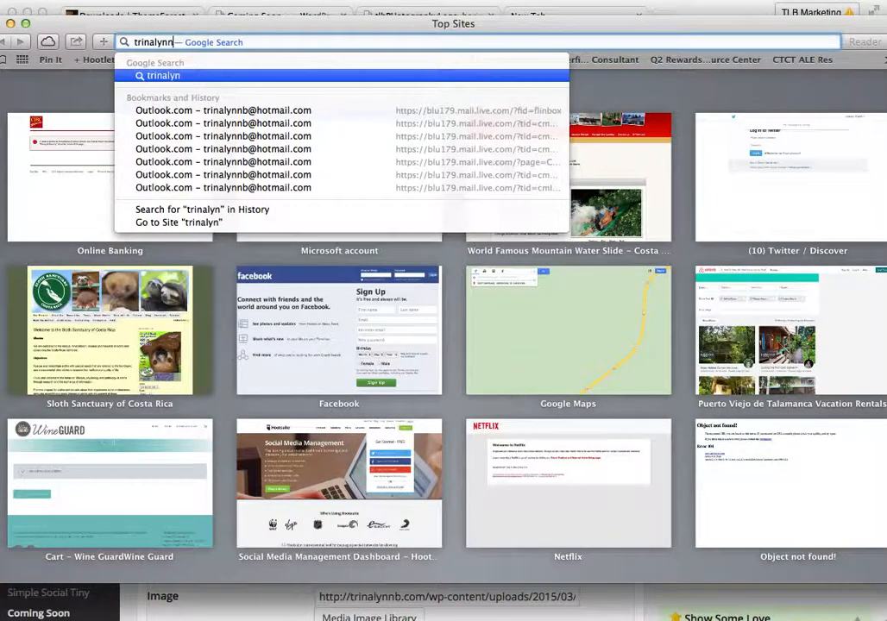
type(".com")
key("Return")
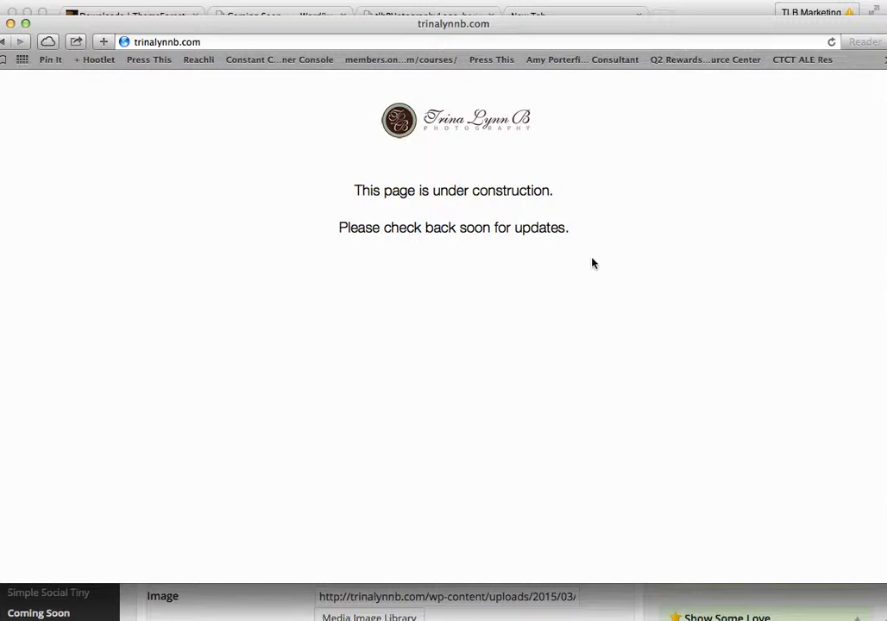
left_click(62, 617)
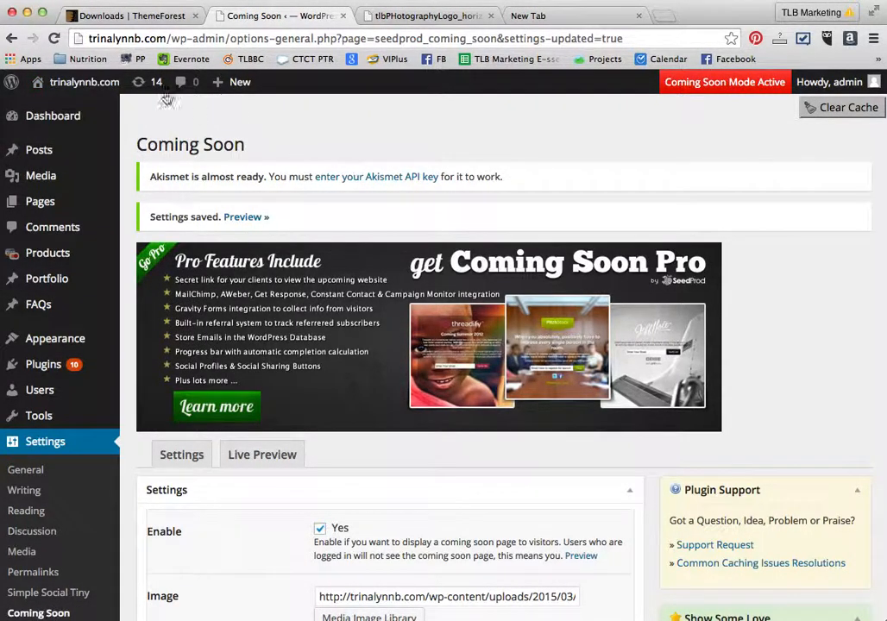
- Open the Avada Theme Options page from the WordPress admin
mouse_move(65, 81)
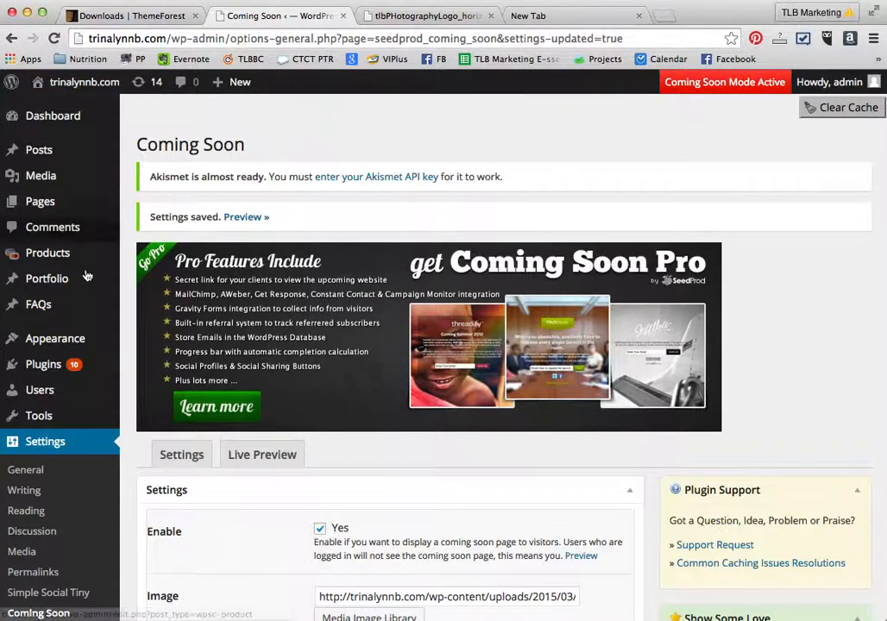
mouse_move(51, 339)
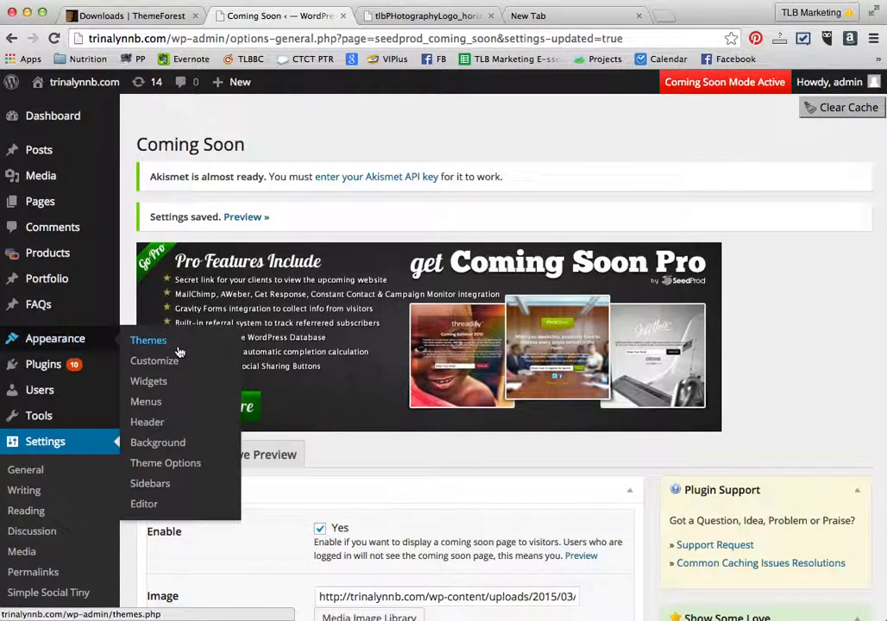
left_click(166, 466)
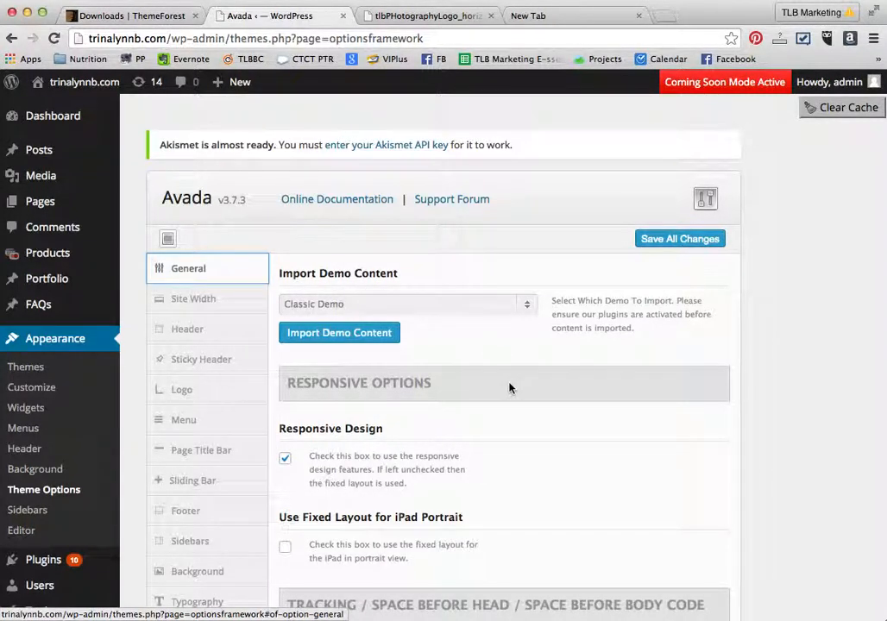
- Open the Avada item on ThemeForest downloads and launch its live demo preview
left_click(139, 21)
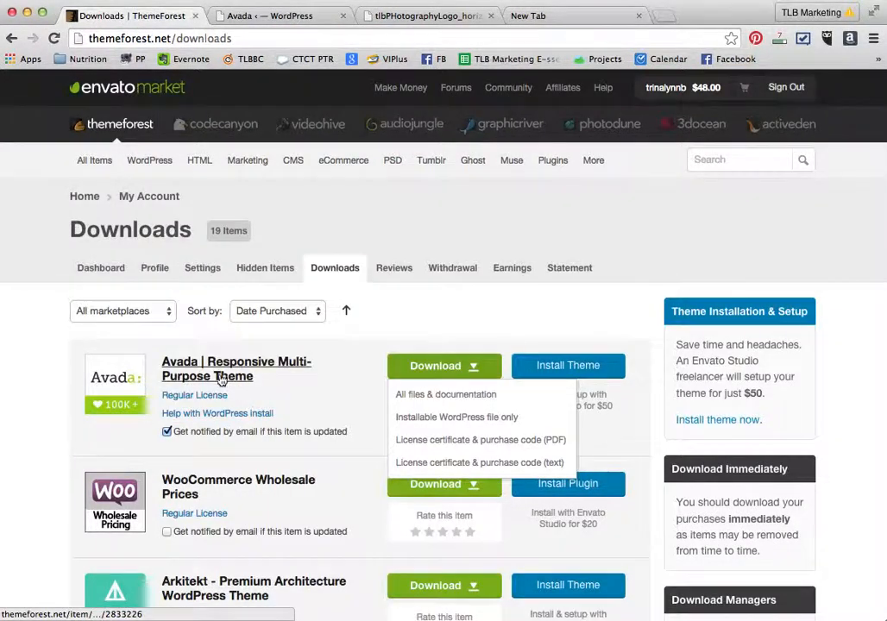
left_click(216, 377)
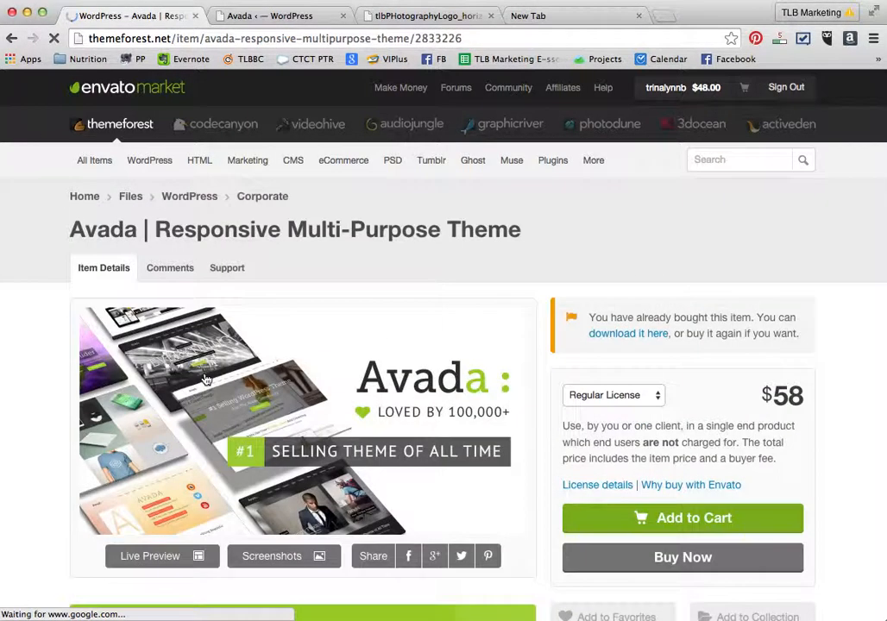
left_click(146, 558)
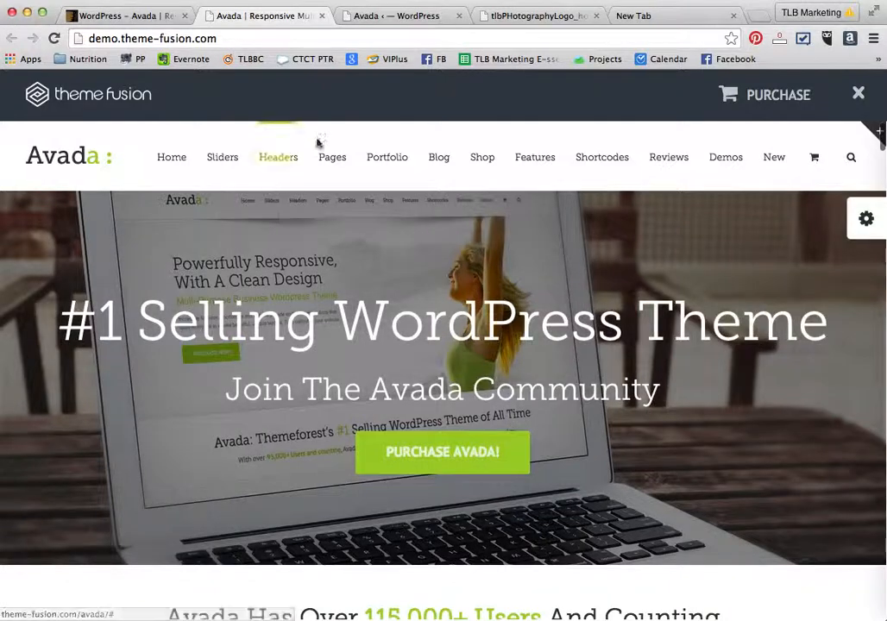
- Open the About Us Page 2 sample in the Avada demo and scroll through it
mouse_move(327, 164)
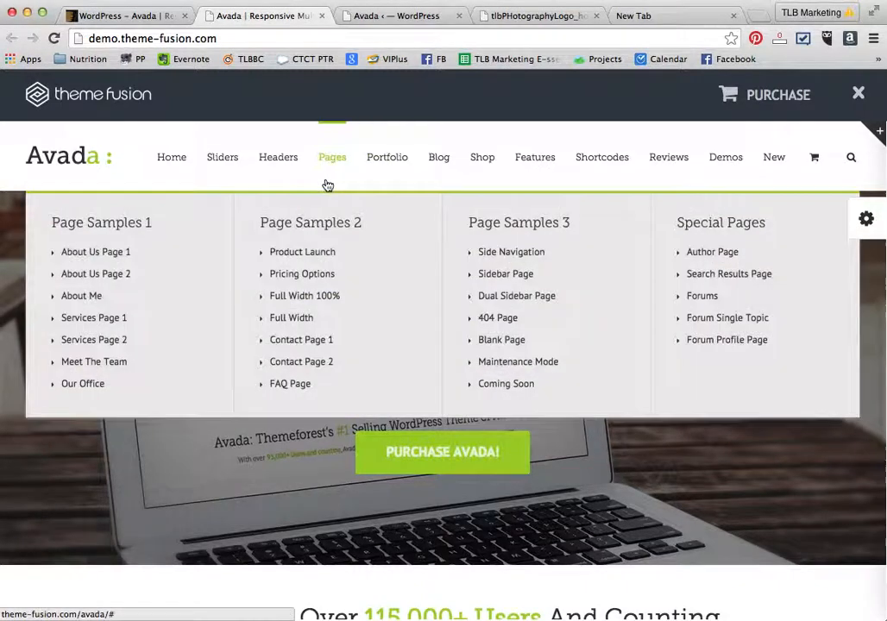
left_click(83, 279)
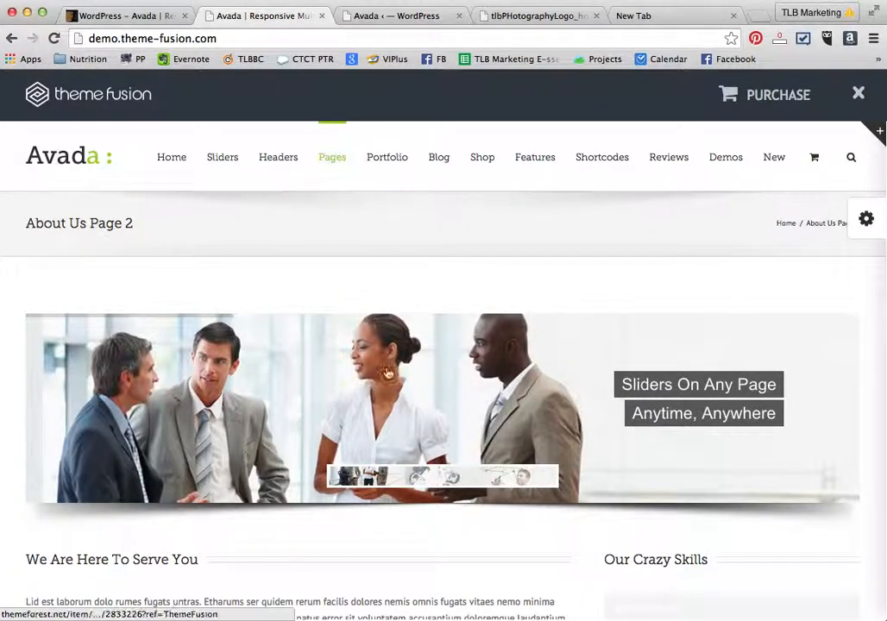
scroll(180, 462, "down", 5)
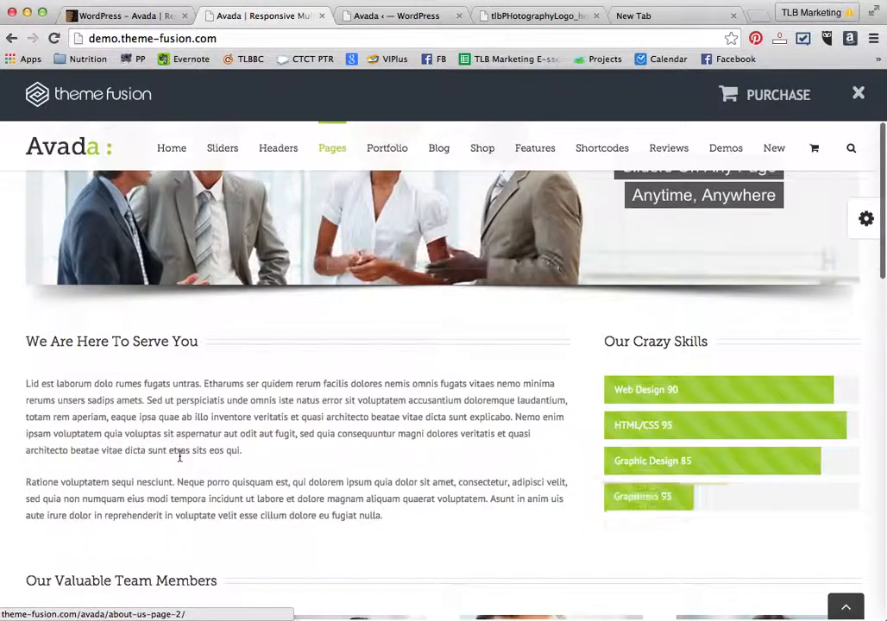
scroll(289, 419, "down", 8)
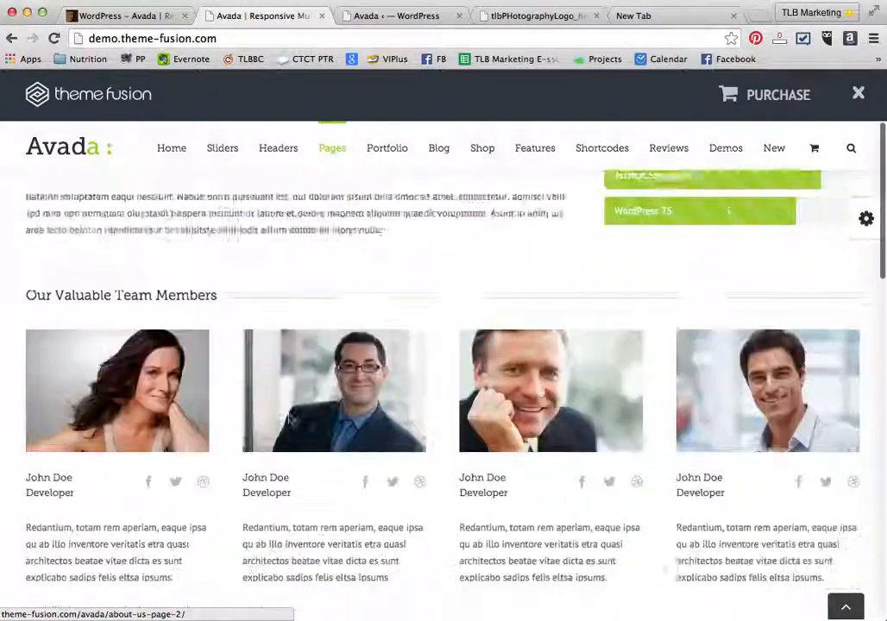
scroll(289, 418, "down", 3)
scroll(289, 419, "up", 5)
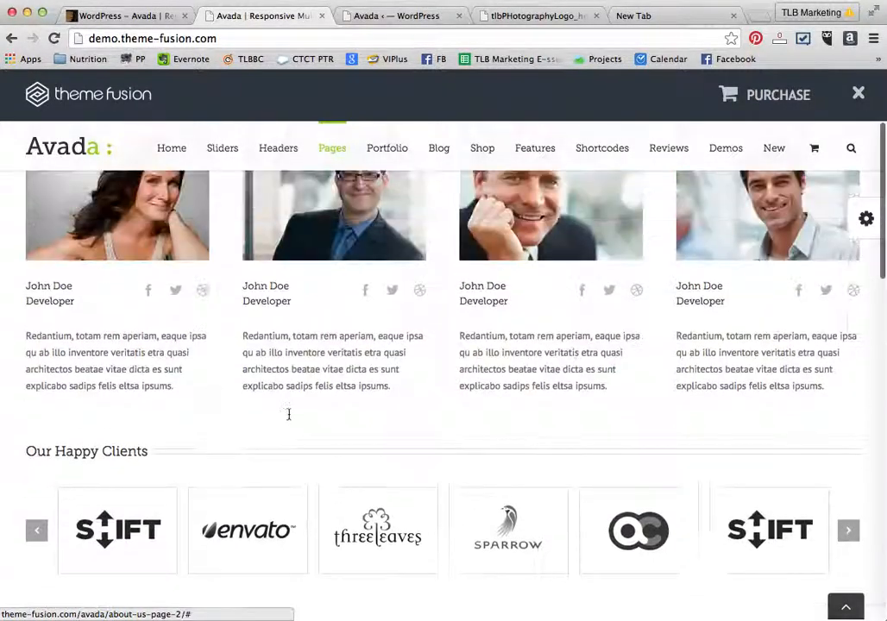
scroll(289, 418, "up", 5)
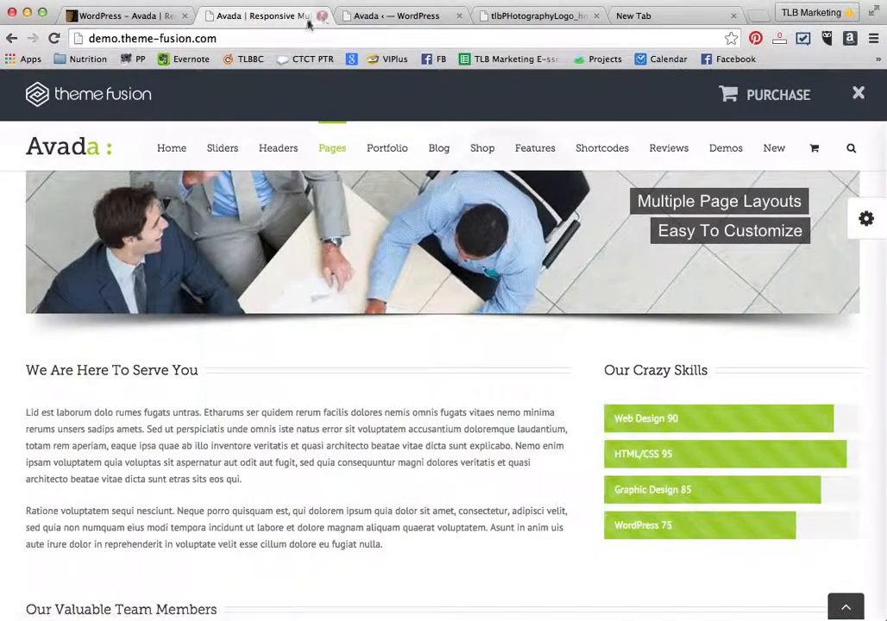
- Return to Avada Theme Options and review the Site Width section's layout choices
left_click(388, 15)
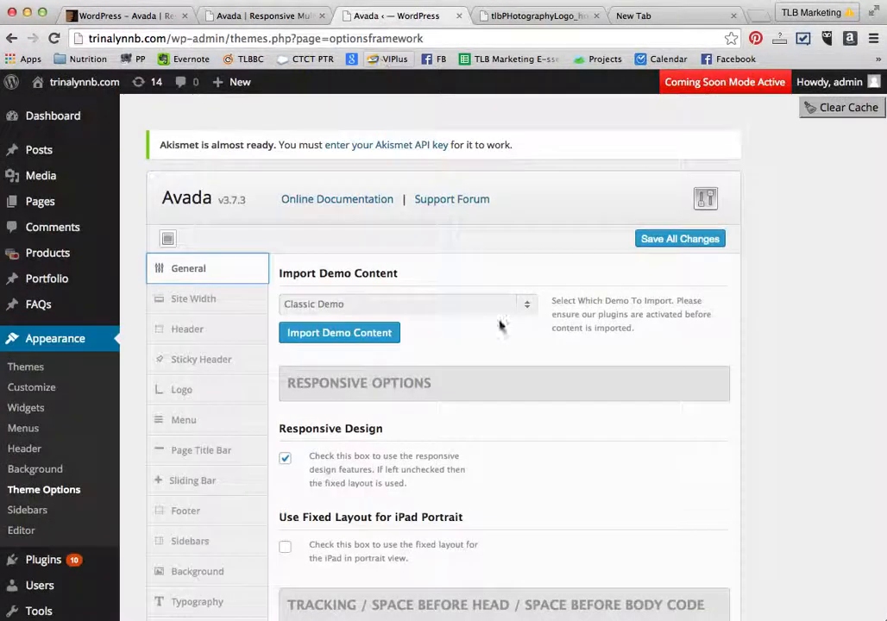
left_click(186, 302)
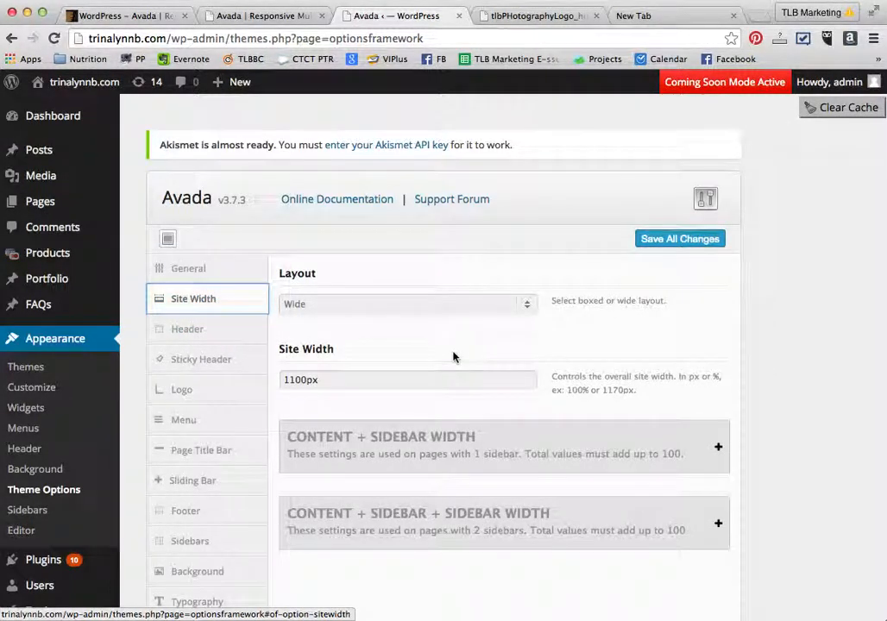
scroll(453, 357, "down", 2)
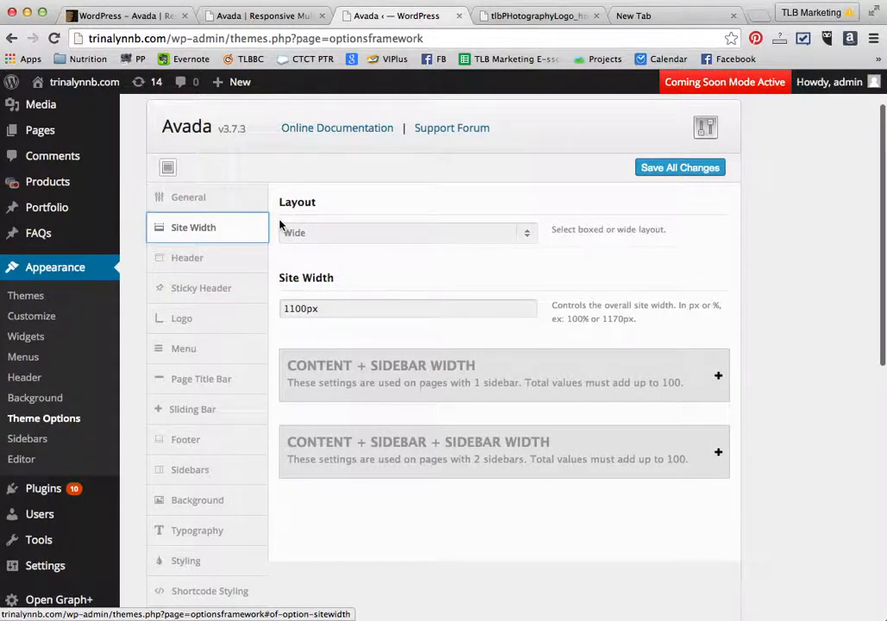
left_click(526, 233)
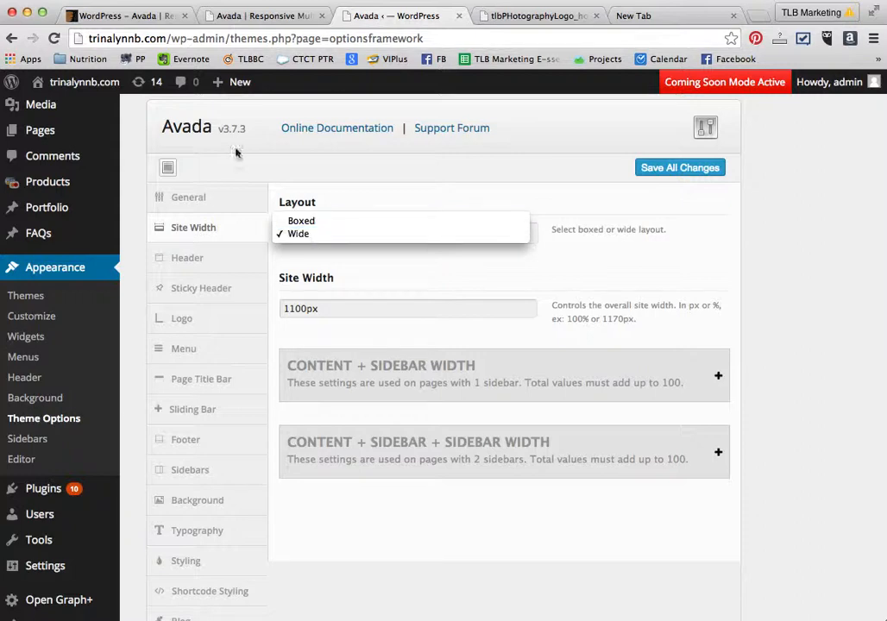
- Switch back to the Avada demo and open one of the Home sample pages
left_click(248, 18)
left_click(248, 18)
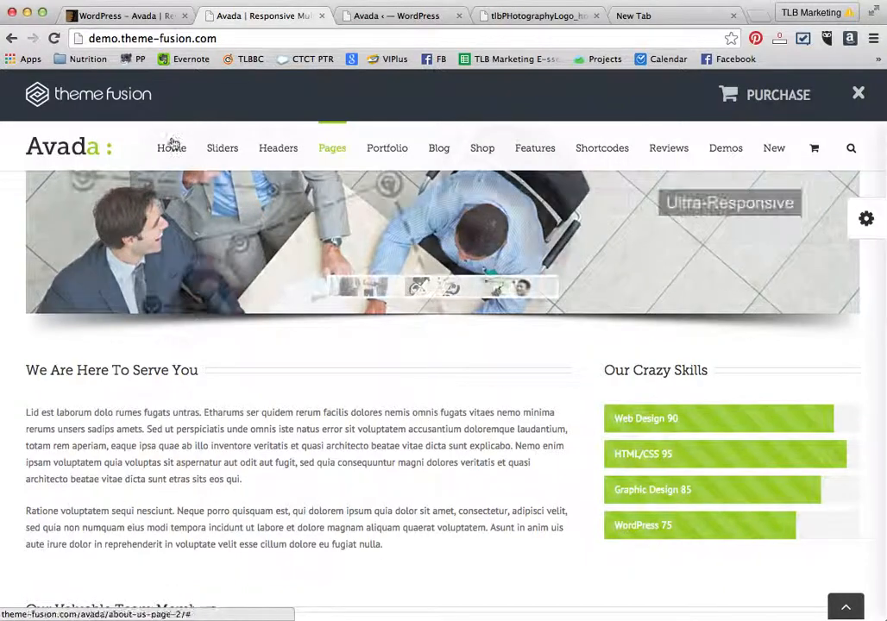
mouse_move(173, 145)
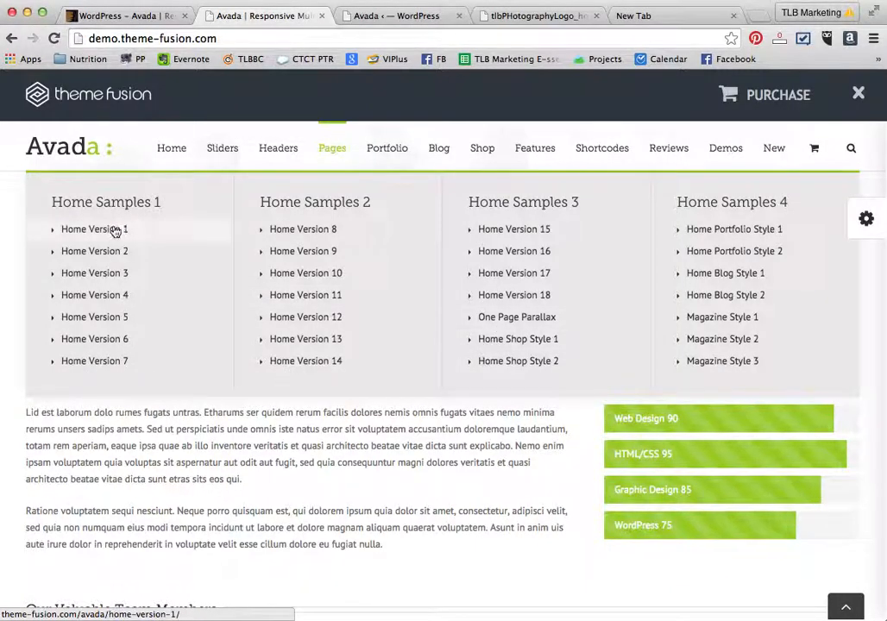
left_click(118, 260)
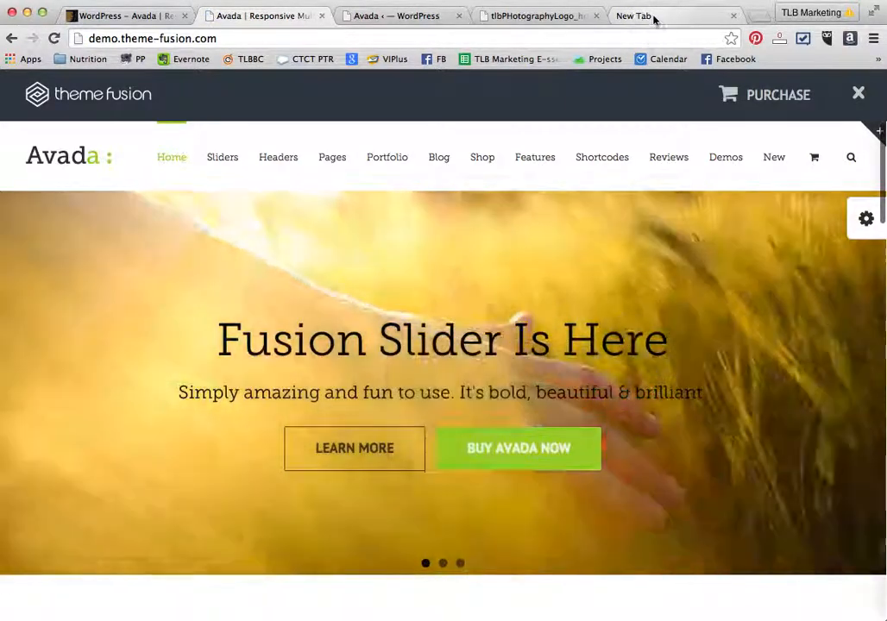
- Visit tiliabotanicals.com in a new tab and scroll through the example site
left_click(653, 17)
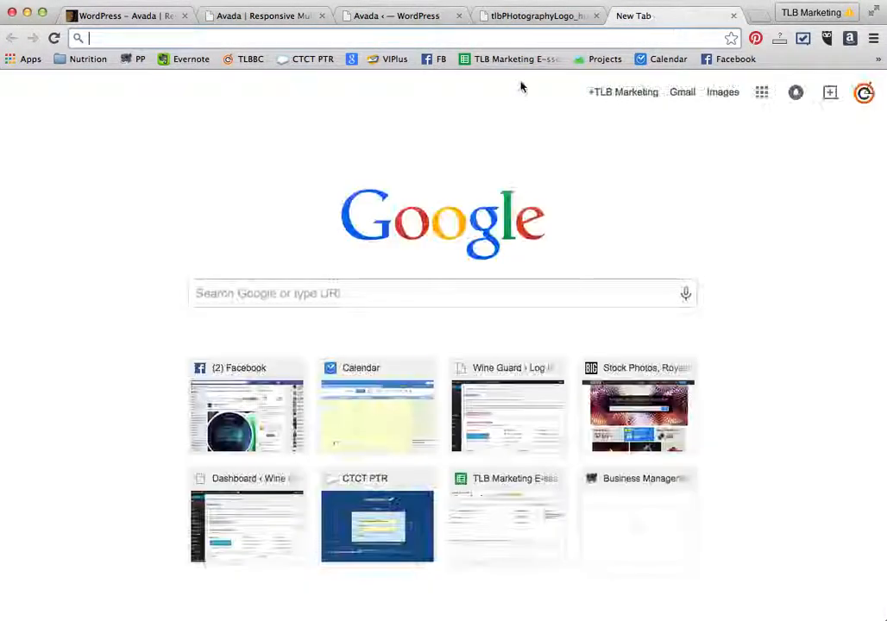
type("tiliabotanicals.com")
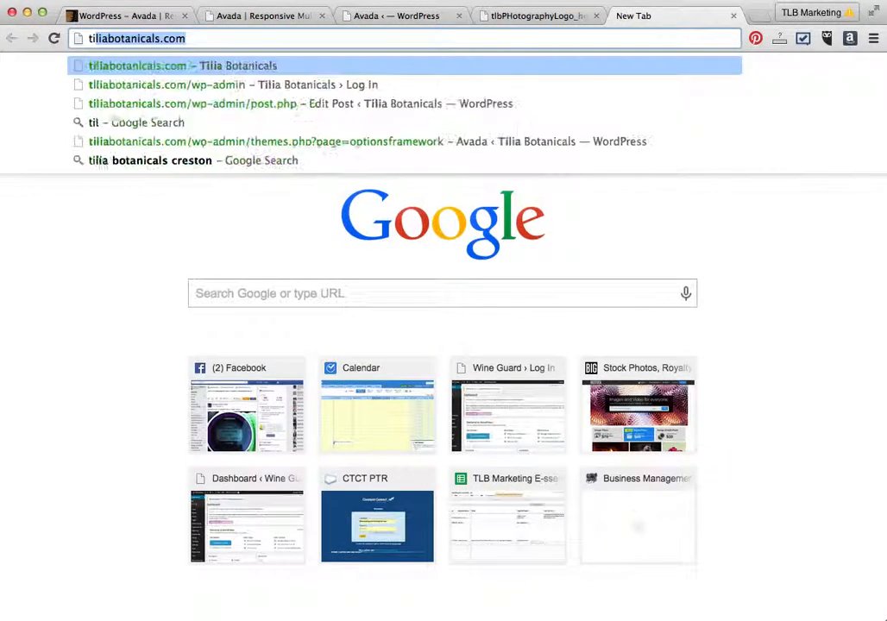
key("Return")
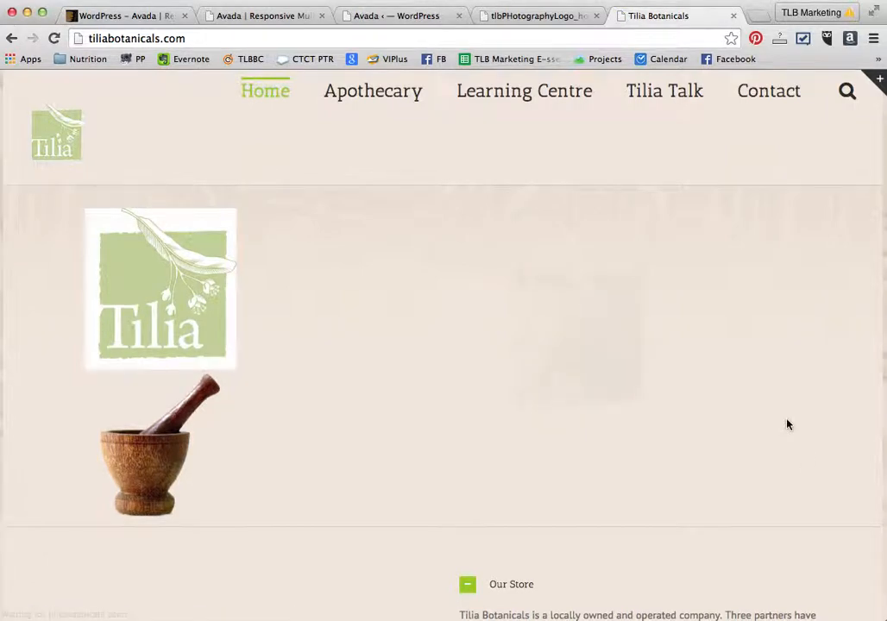
scroll(786, 423, "down", 3)
scroll(787, 420, "down", 1)
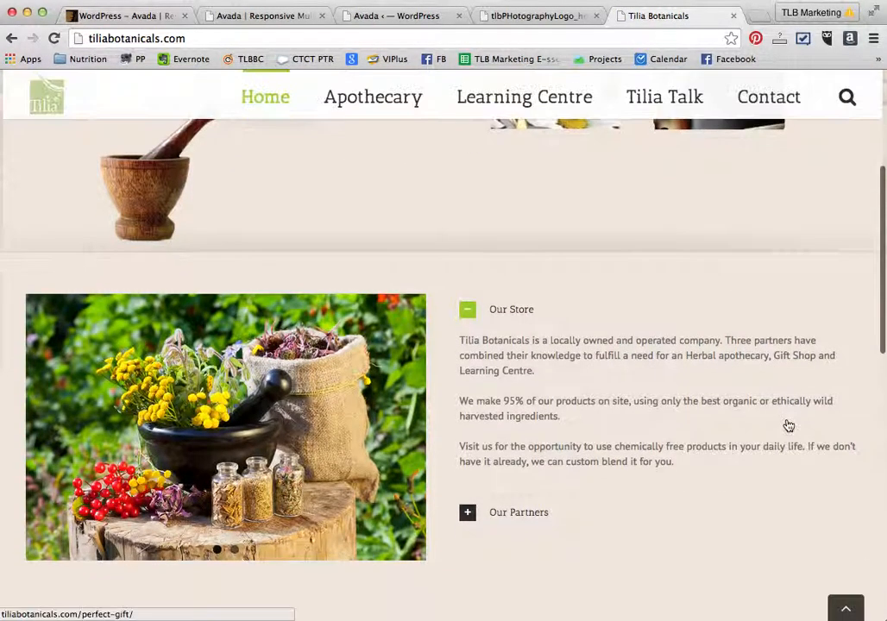
scroll(787, 420, "down", 10)
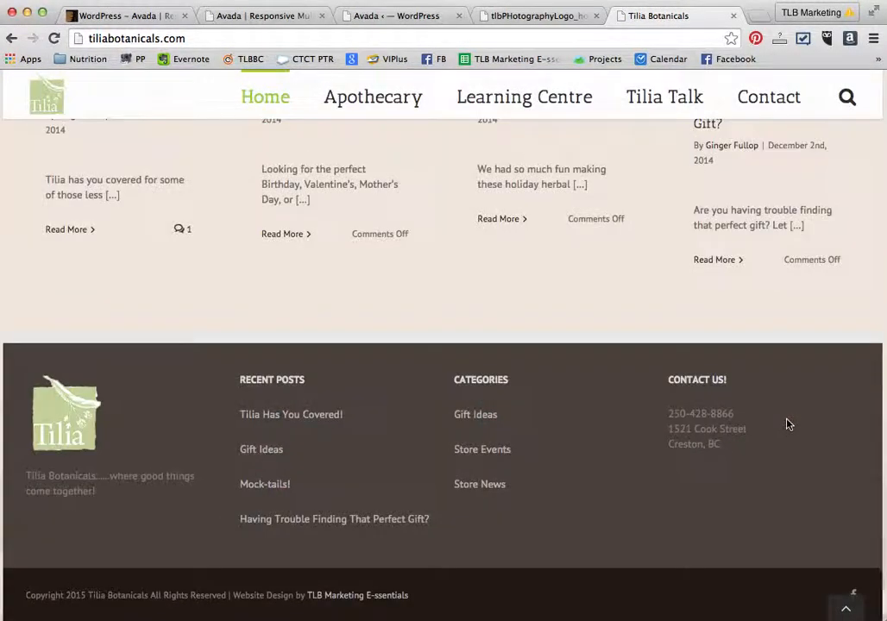
scroll(786, 422, "up", 6)
scroll(776, 423, "up", 5)
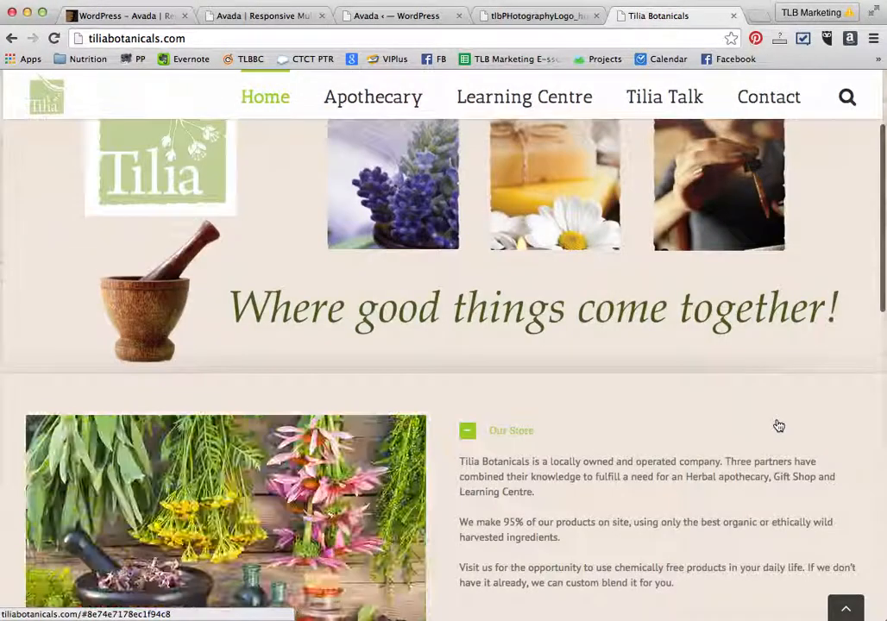
scroll(776, 424, "up", 4)
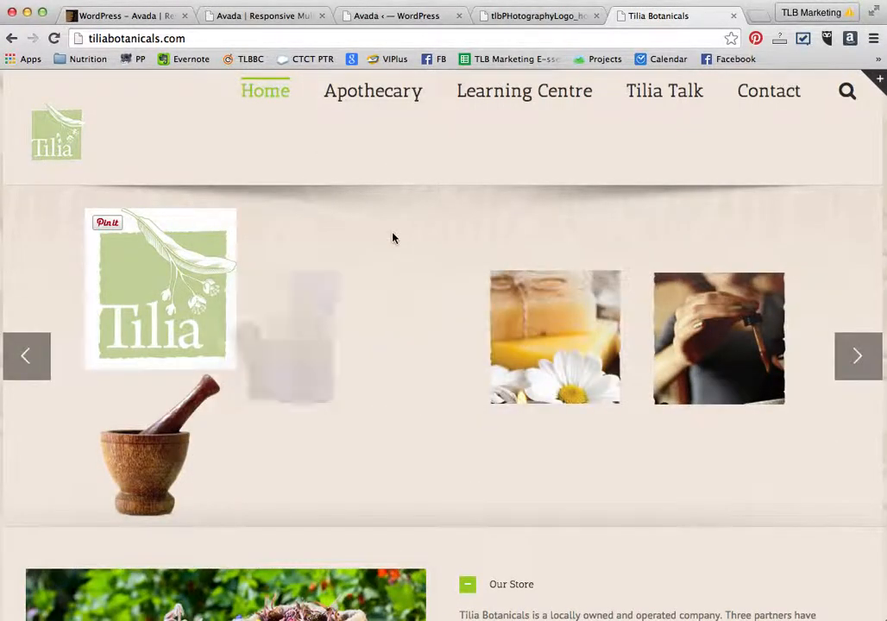
- Search Google for hamptonpools and open the Hampton Pools website
left_click(476, 36)
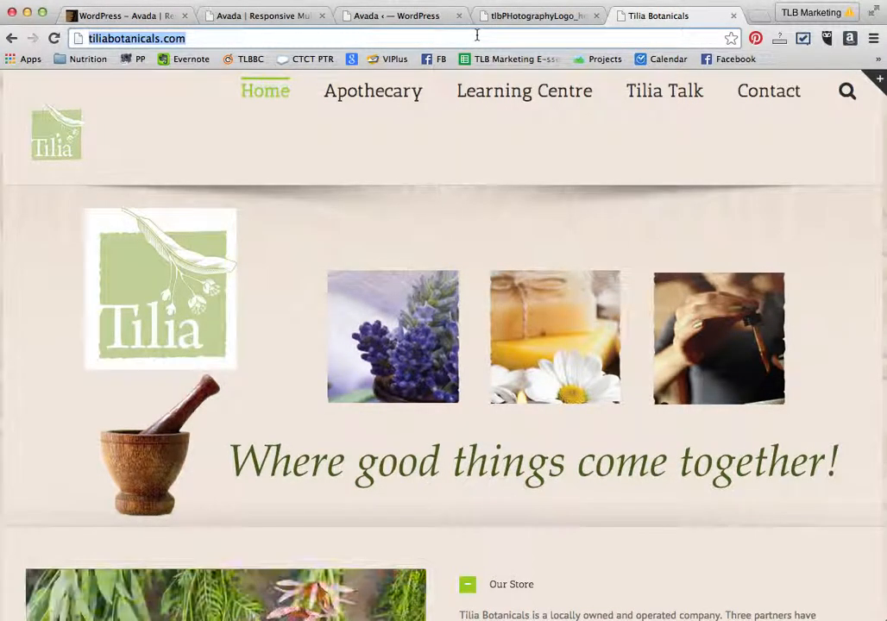
type("hamptom")
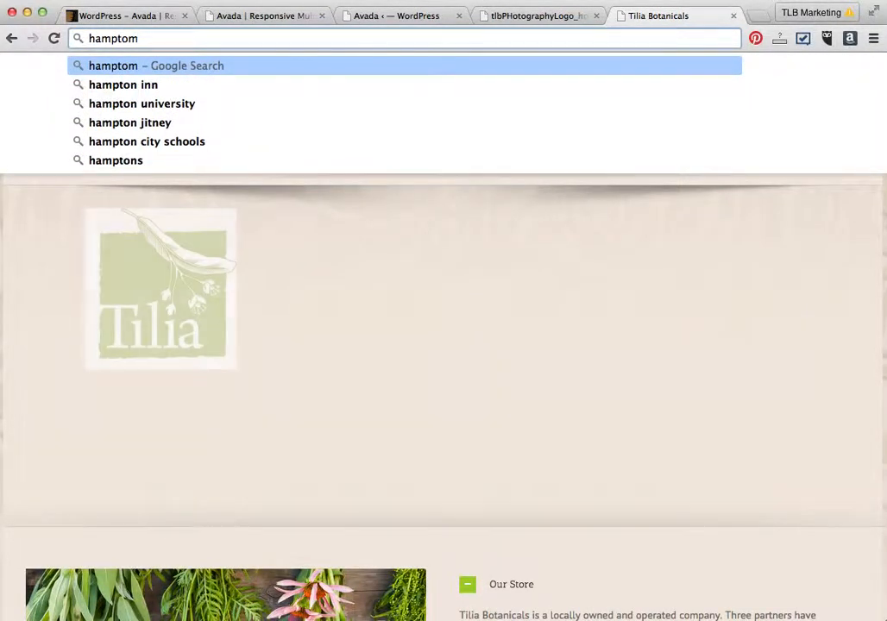
key("BackSpace")
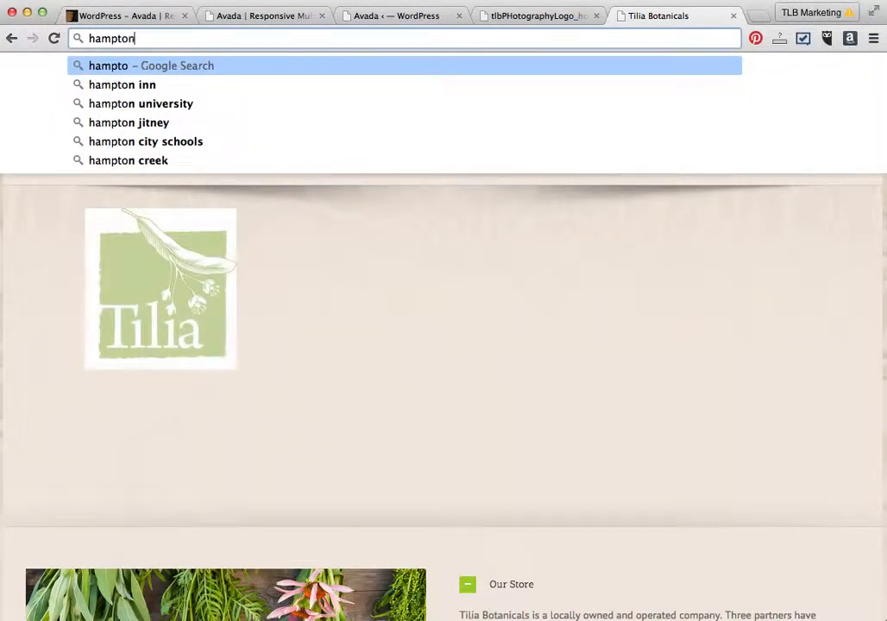
type("n")
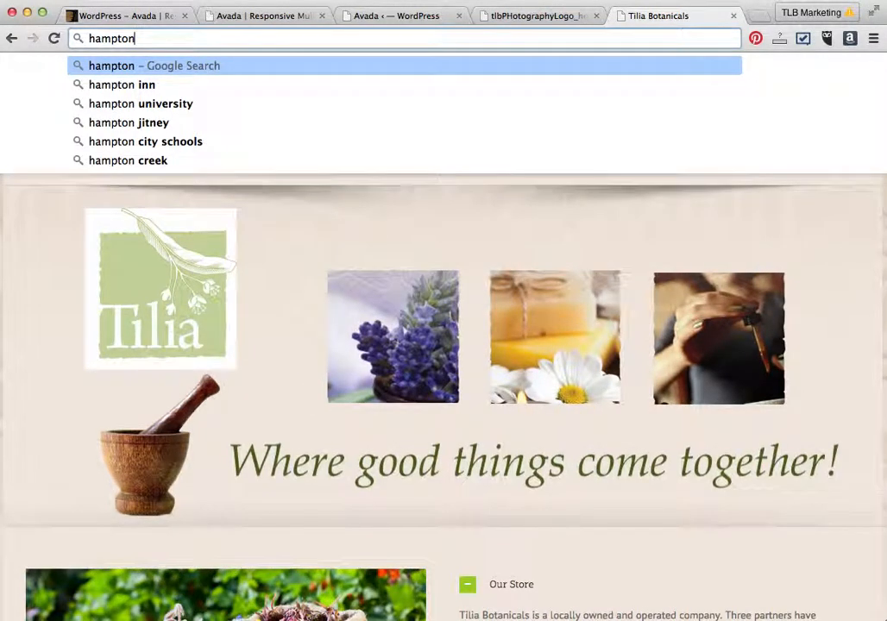
type("pool")
key("Return")
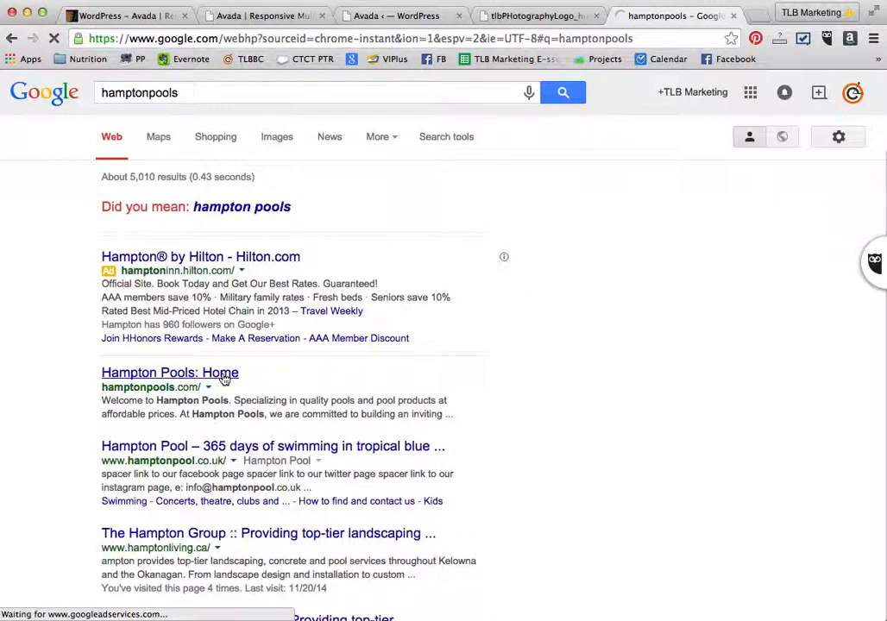
left_click(223, 378)
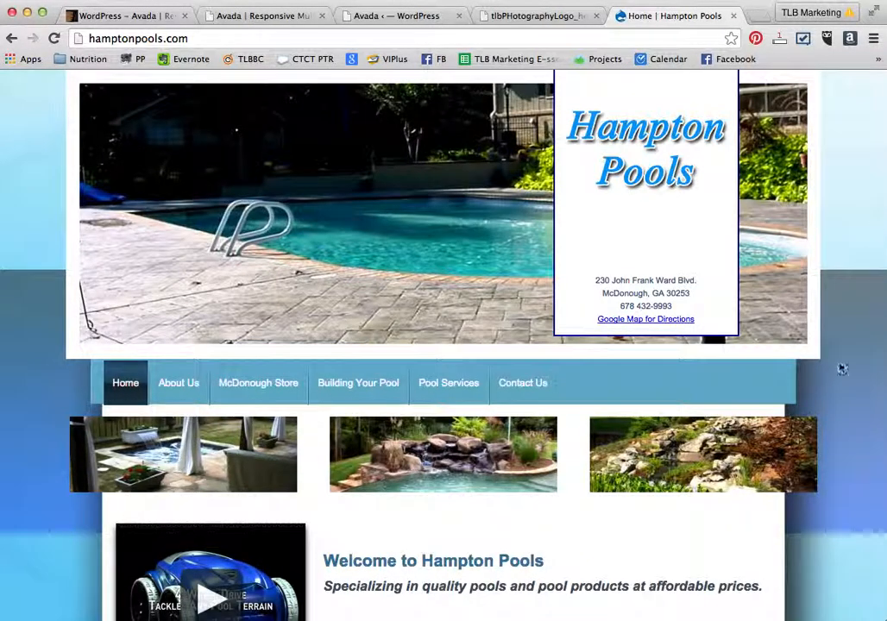
- Close the Hampton Pools and logo image tabs and open a new tab
left_click(733, 16)
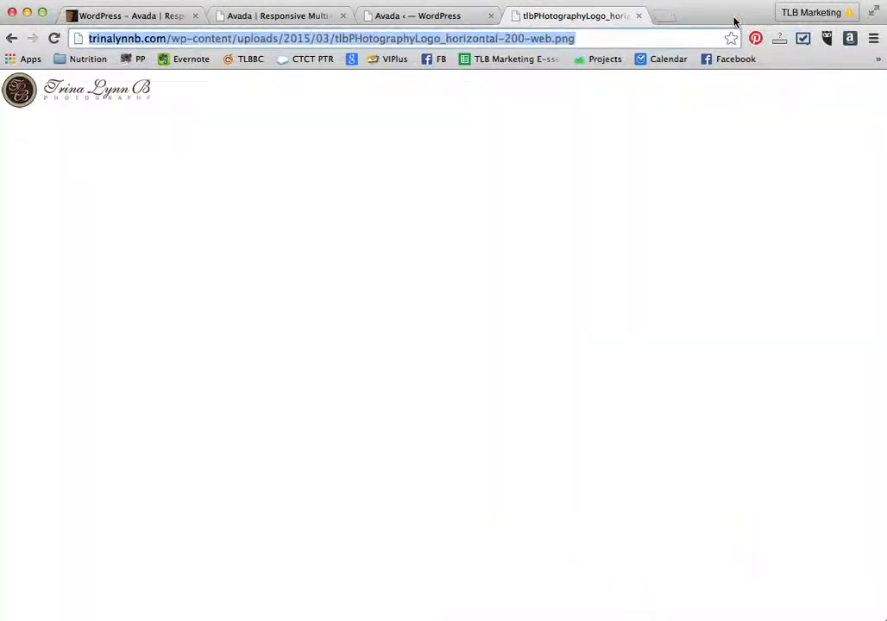
left_click(639, 16)
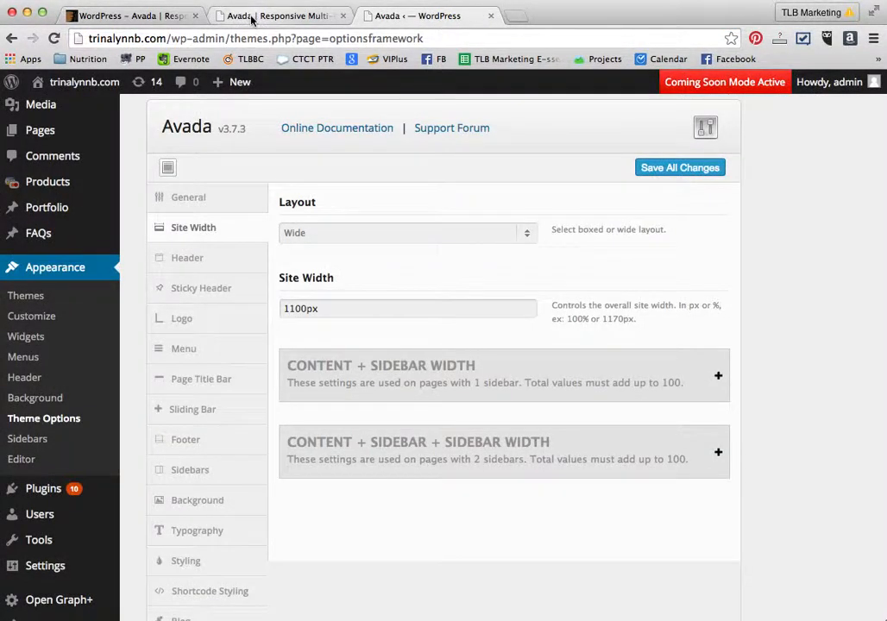
left_click(514, 17)
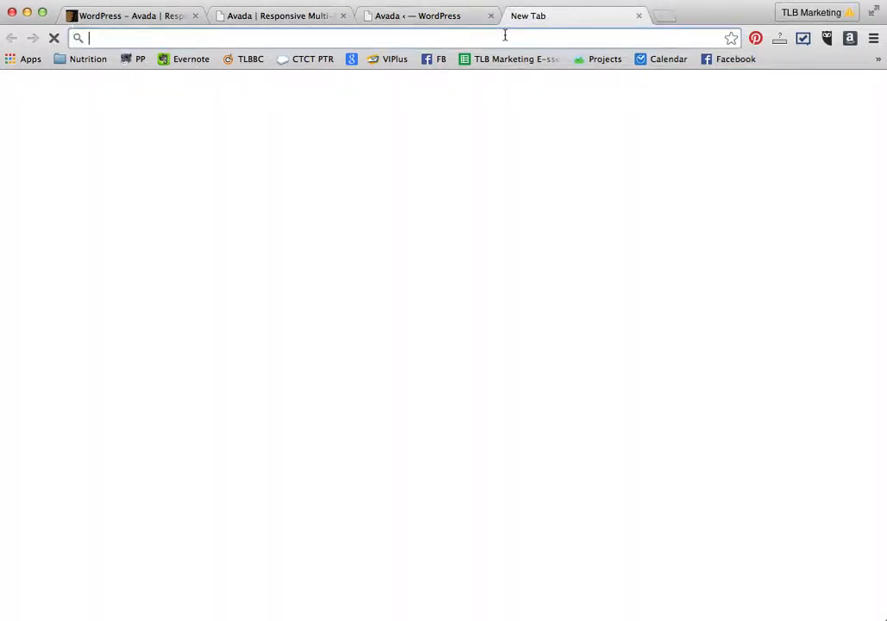
- Open wineguard.com in the new tab and view its homepage as an example site
type("wine")
key("Return")
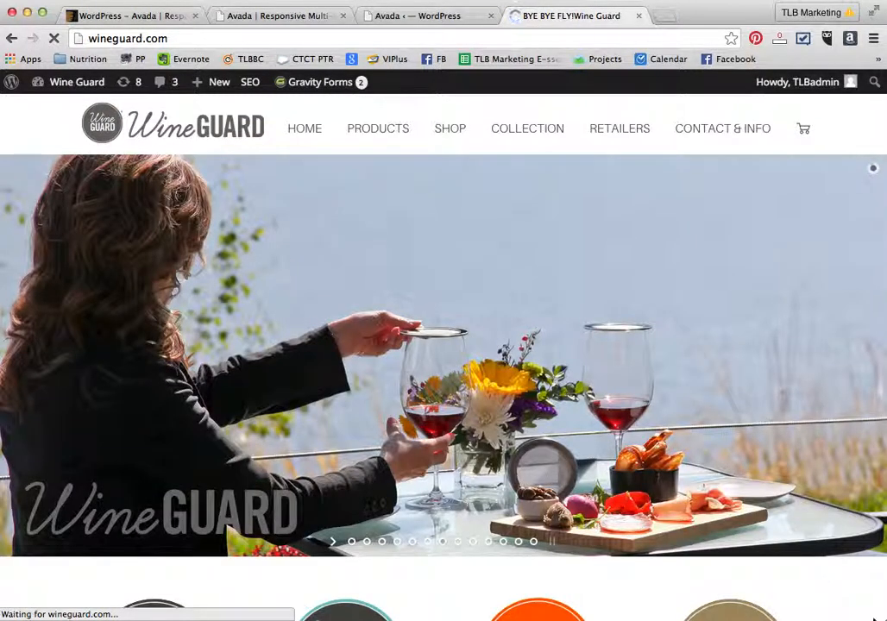
left_click_drag(878, 614, 698, 508)
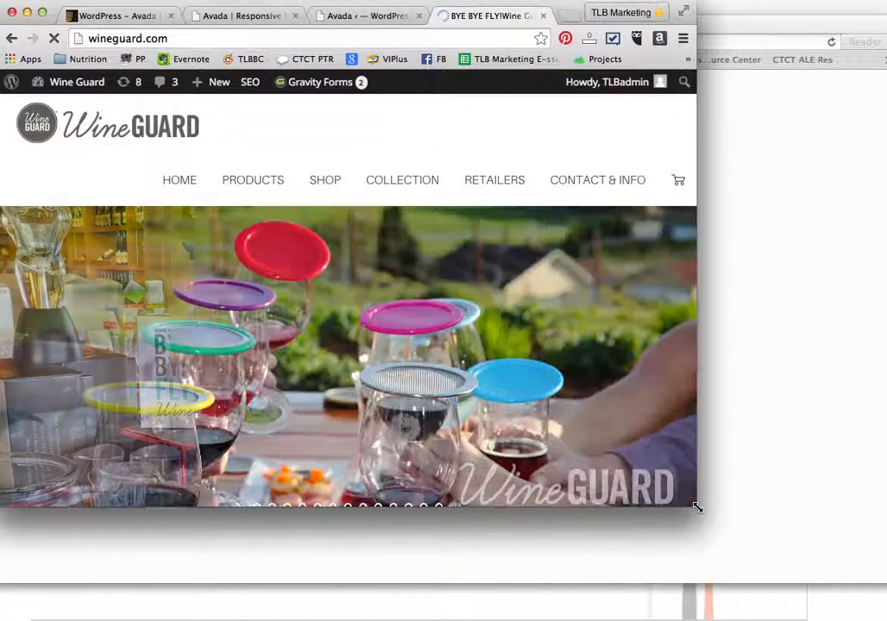
left_click_drag(697, 511, 882, 614)
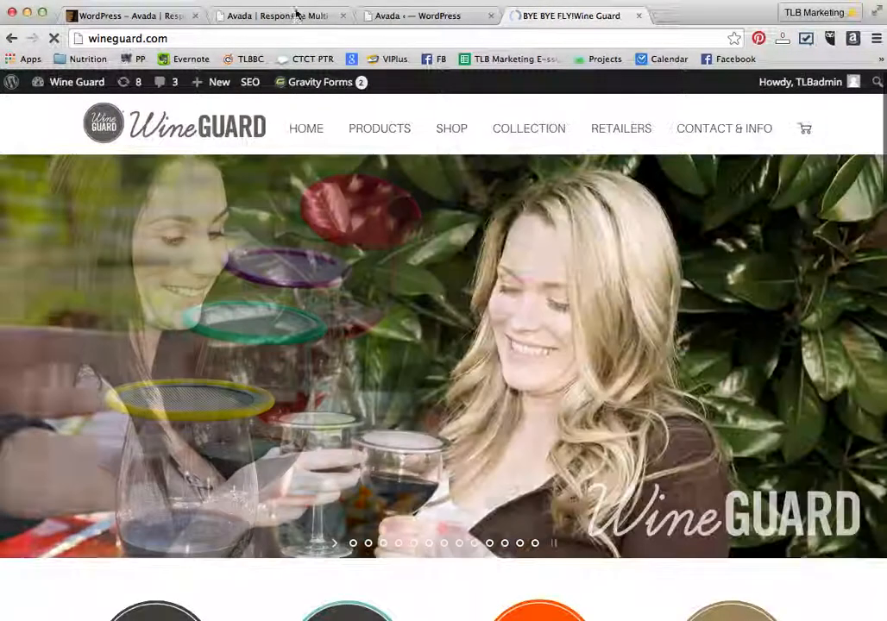
- Return to the WordPress admin tab and save all changes in the Avada theme options
left_click(297, 14)
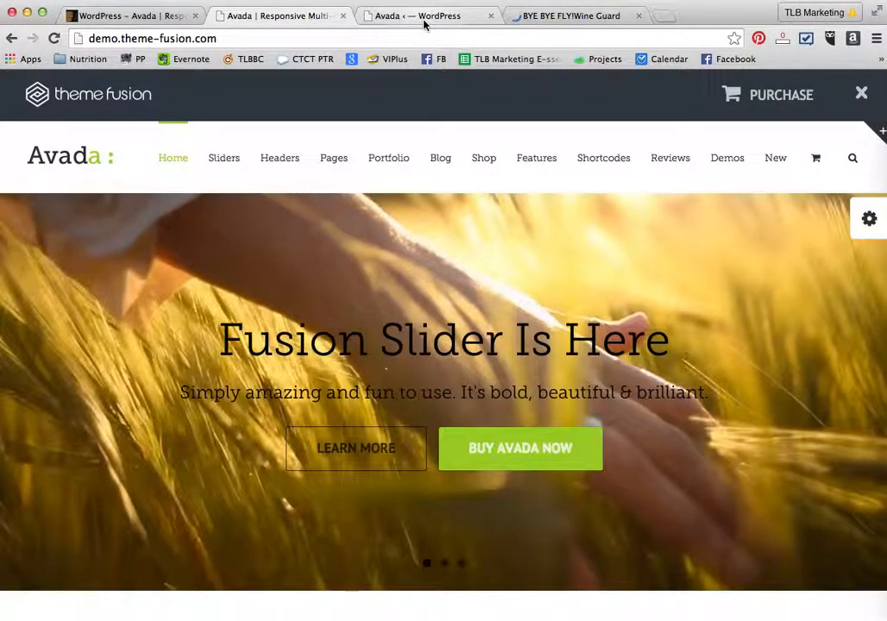
left_click(423, 19)
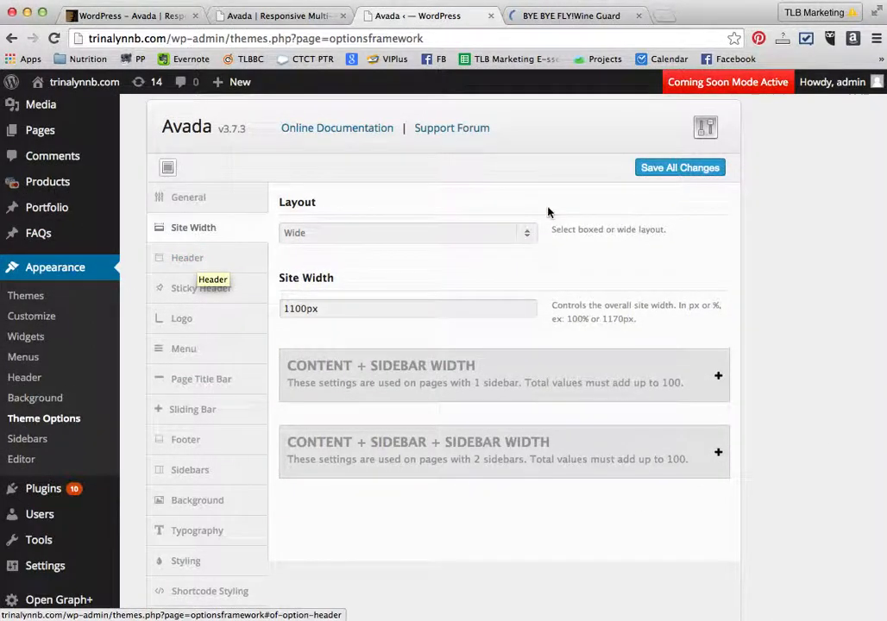
left_click(685, 174)
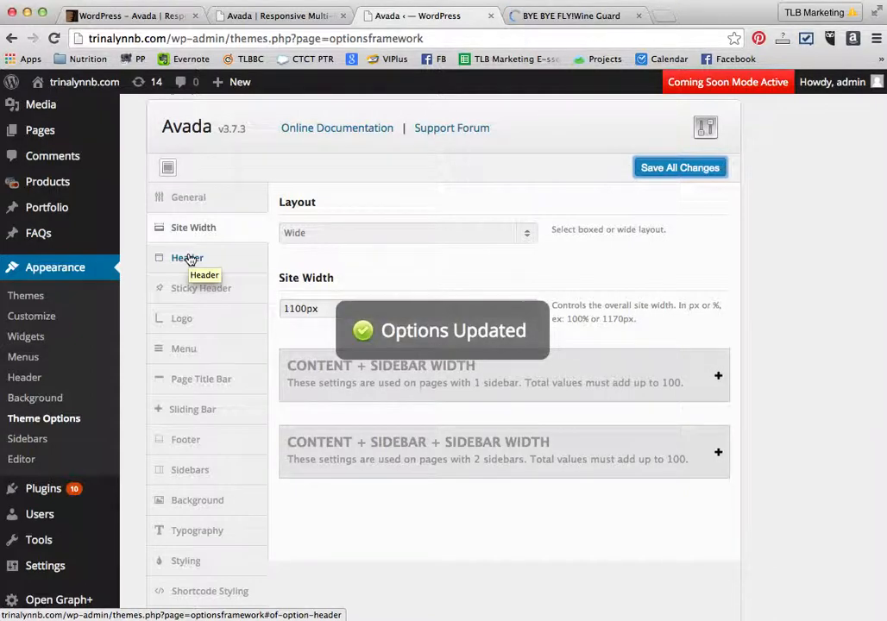
- Open the Header options, expand Header Content Options, and review the header position and layout choices
left_click(190, 259)
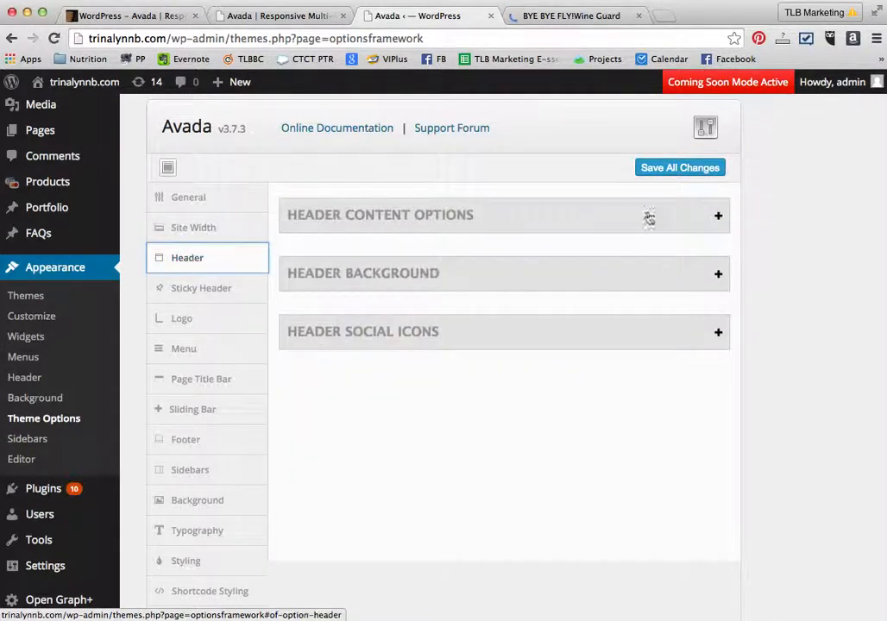
left_click(717, 217)
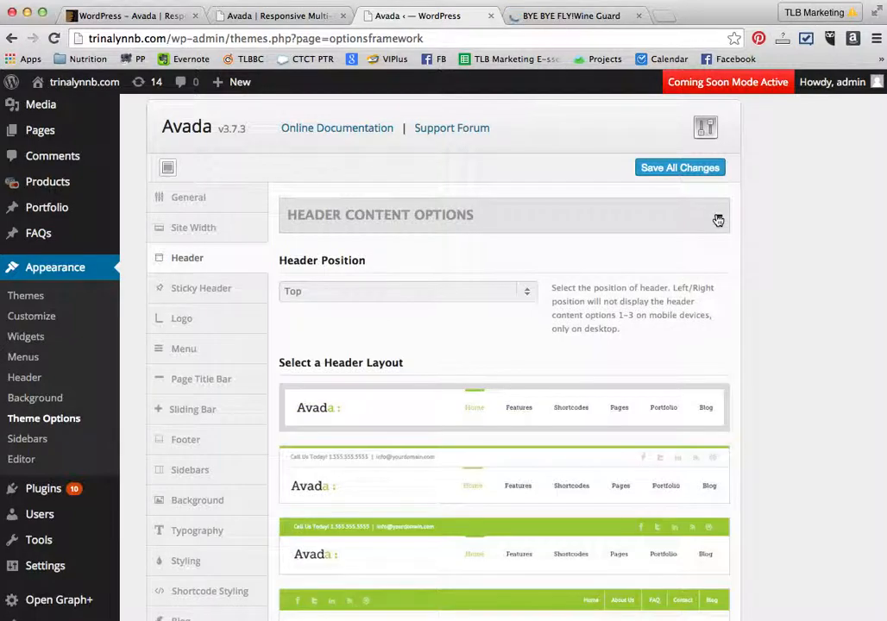
scroll(779, 385, "down", 7)
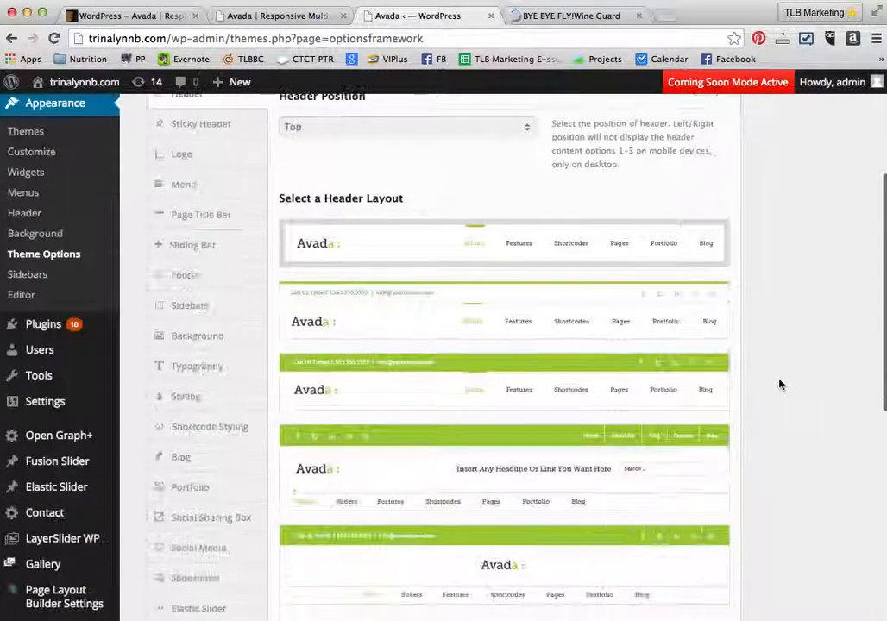
scroll(779, 385, "up", 6)
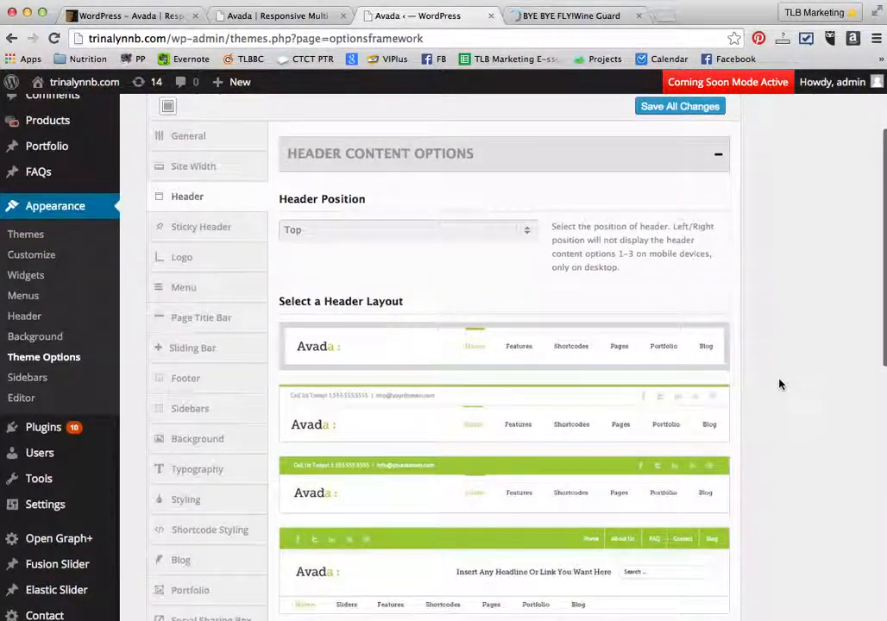
scroll(779, 385, "down", 3)
scroll(779, 385, "down", 2)
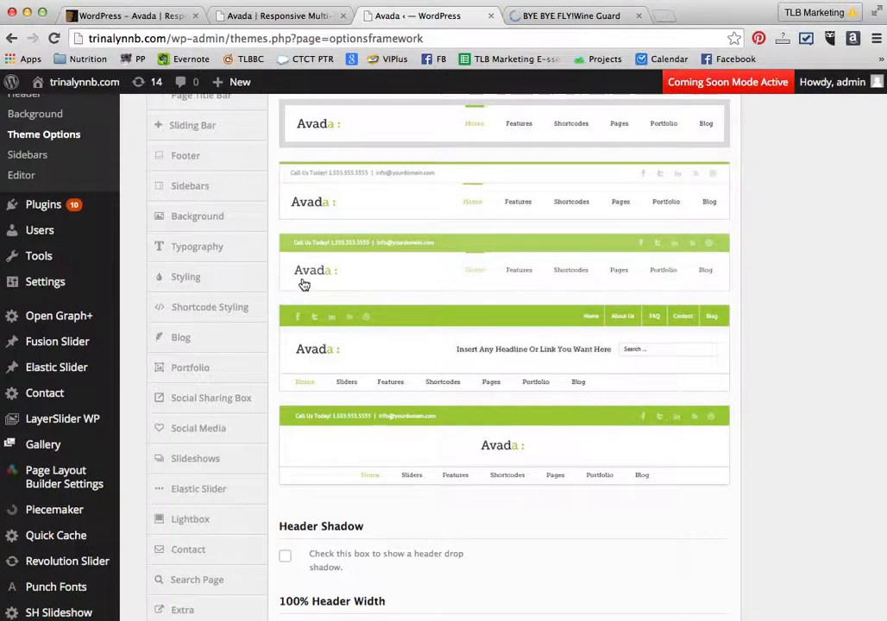
scroll(304, 284, "down", 5)
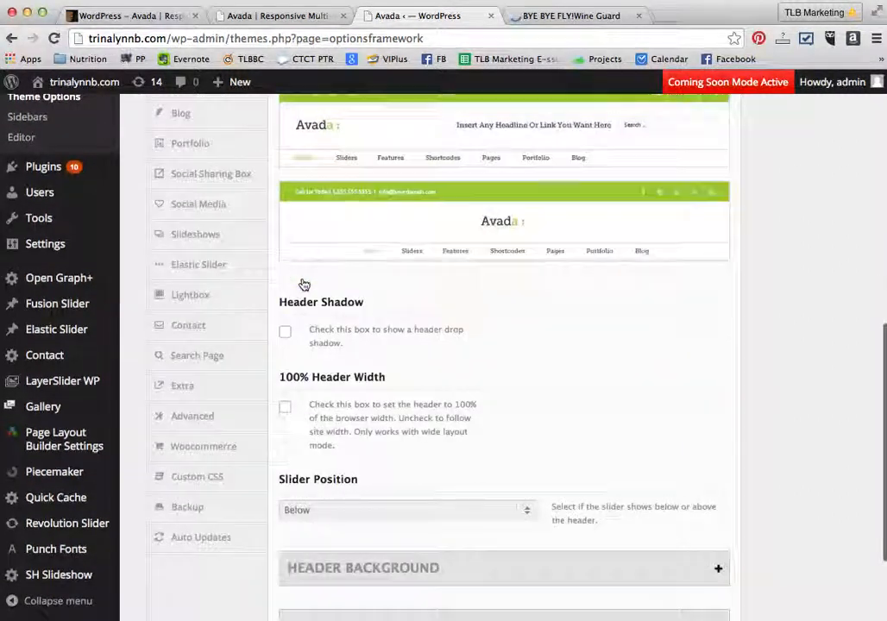
scroll(304, 284, "up", 6)
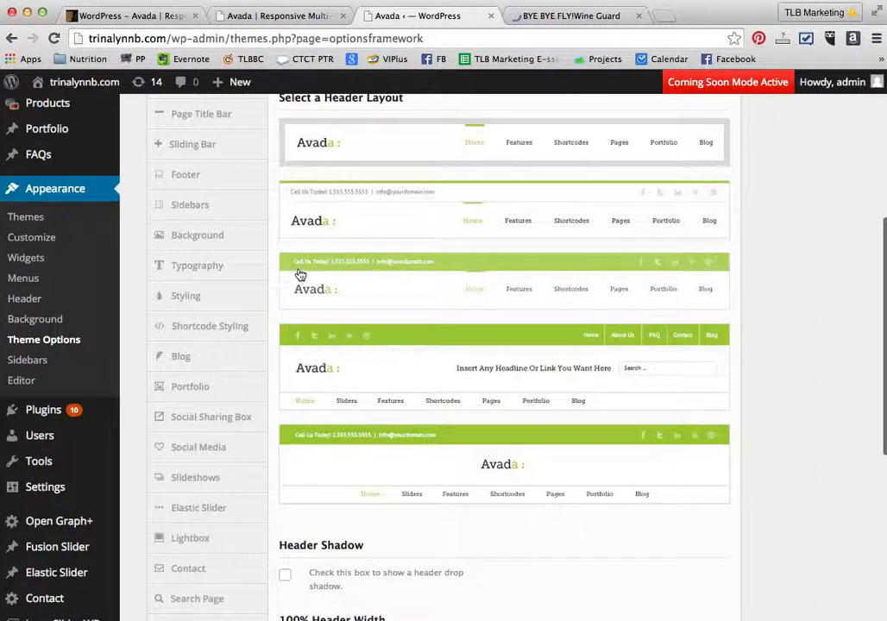
left_click(390, 143)
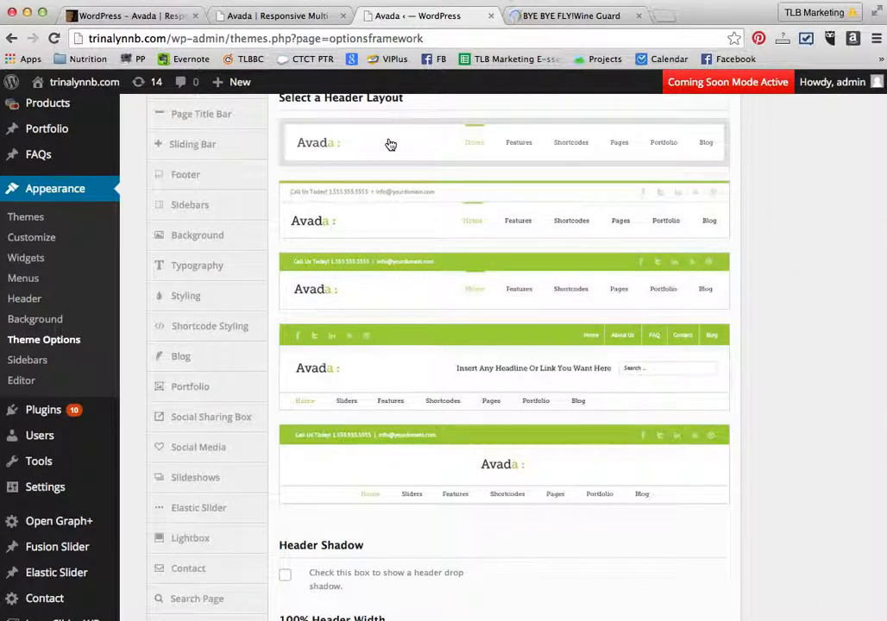
scroll(732, 443, "up", 6)
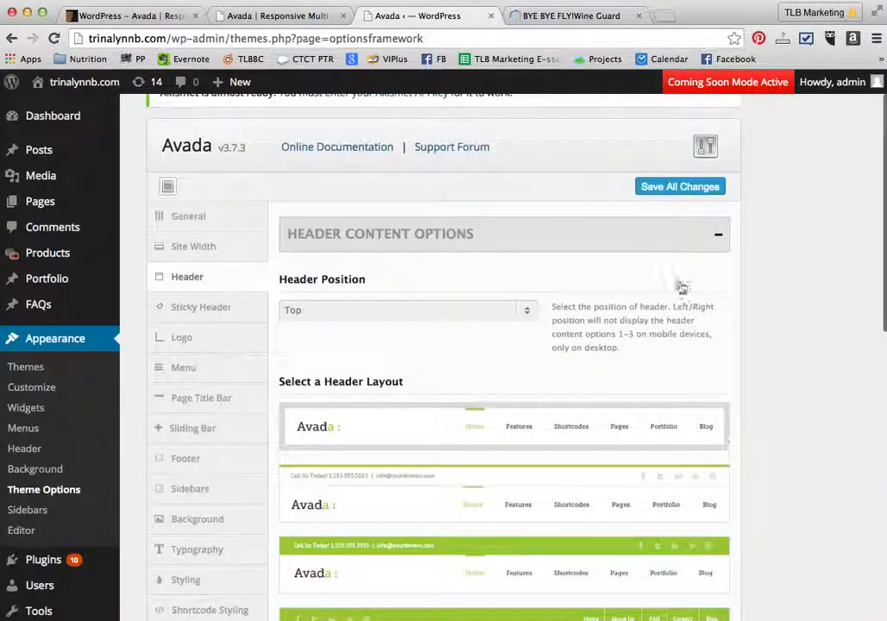
- Browse the Sticky Header and Logo option sections of the Avada theme options
left_click(204, 309)
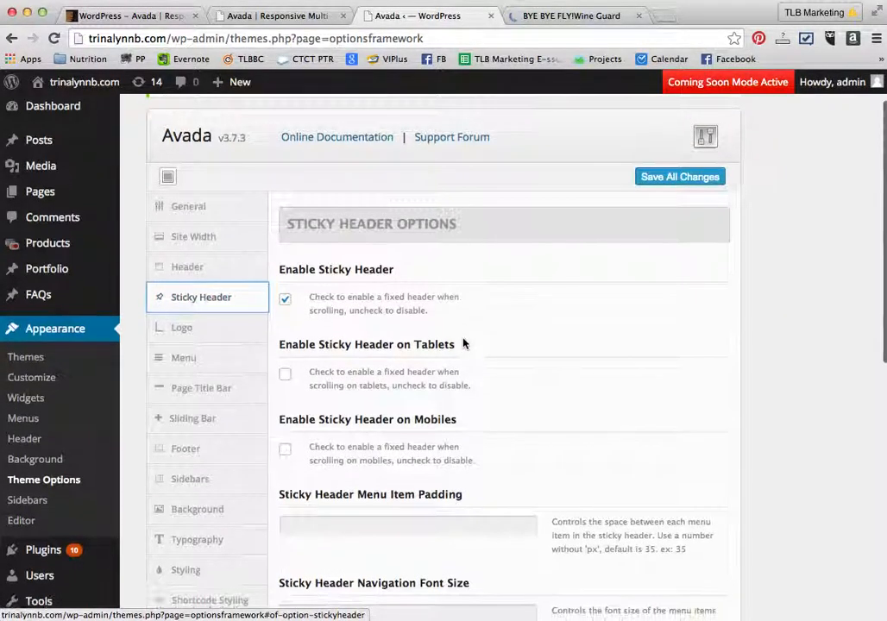
scroll(462, 343, "down", 5)
left_click(181, 130)
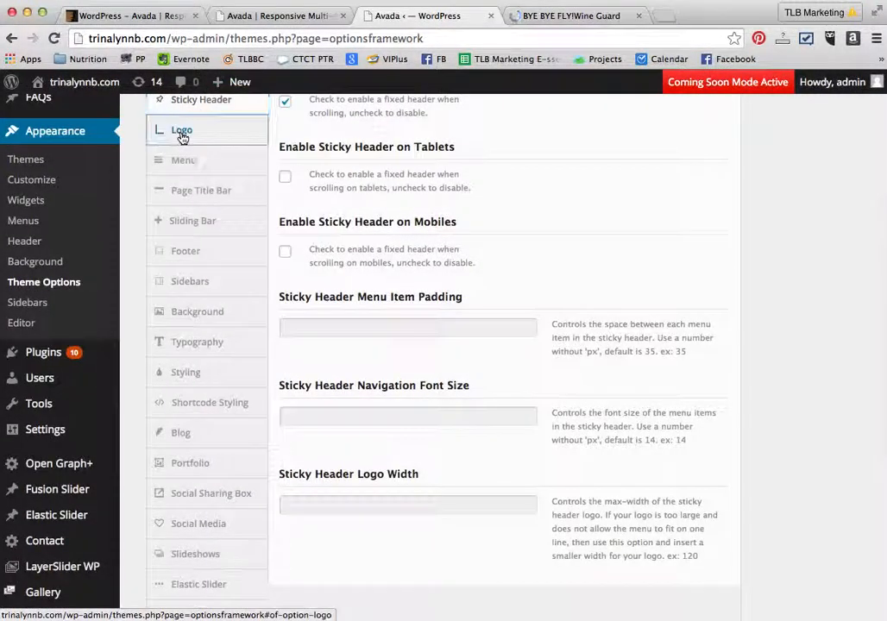
scroll(513, 321, "down", 10)
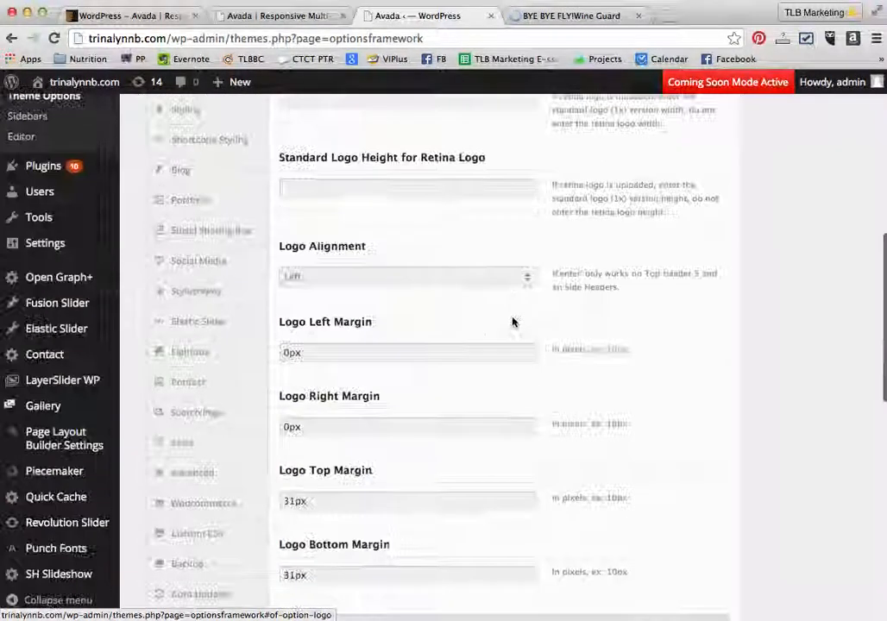
scroll(512, 321, "up", 10)
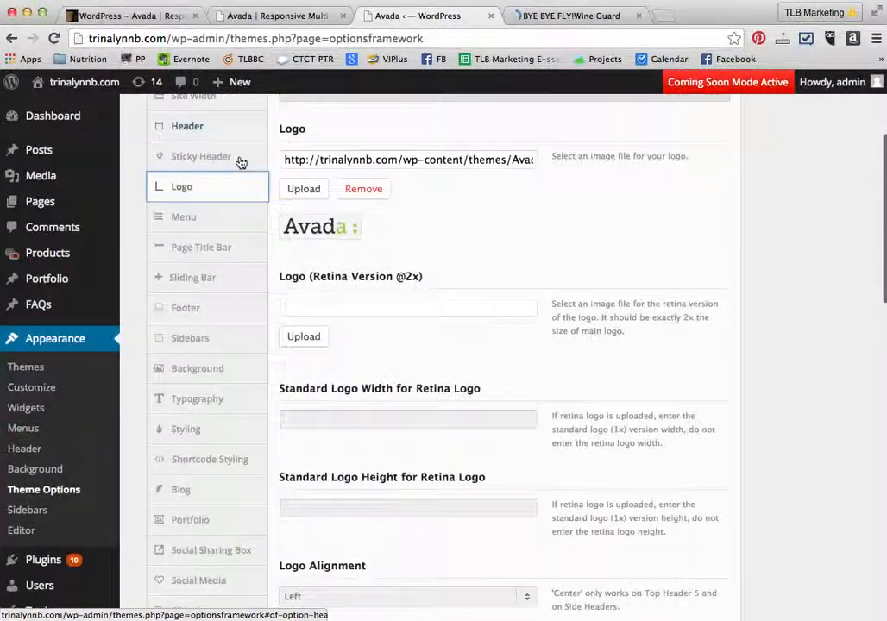
- Browse the Menu and Page Title Bar option sections of the Avada theme options
left_click(187, 213)
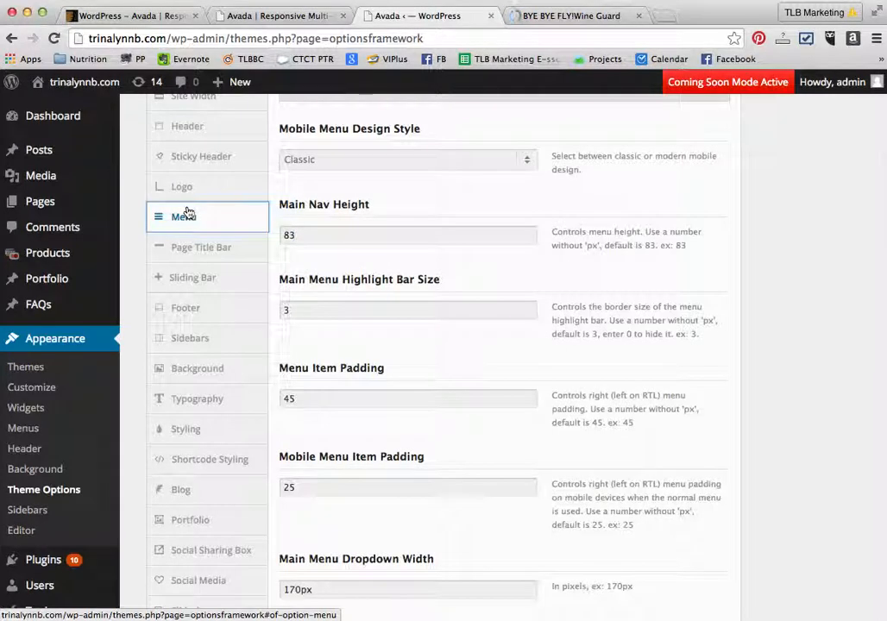
left_click(200, 252)
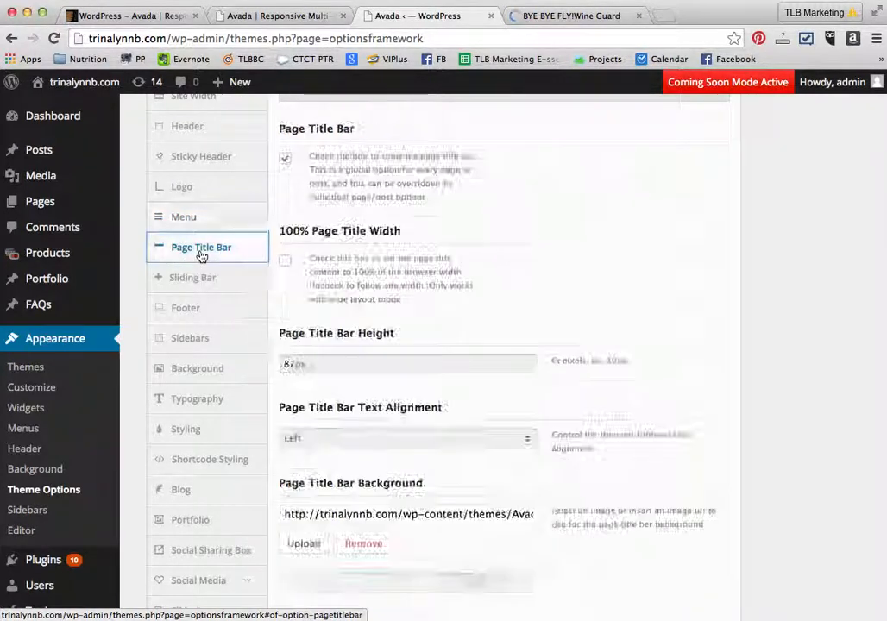
scroll(570, 287, "down", 3)
scroll(570, 286, "down", 2)
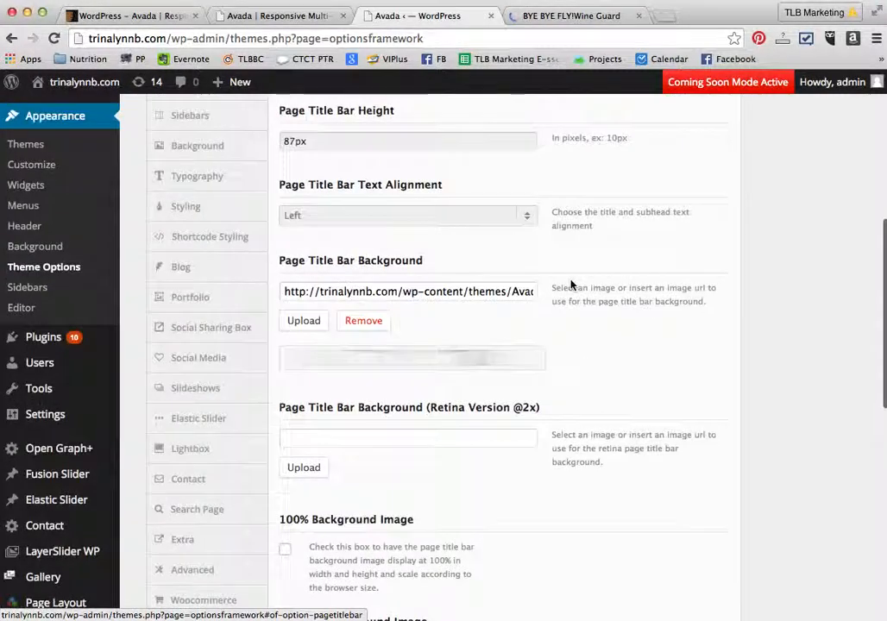
scroll(570, 287, "down", 1)
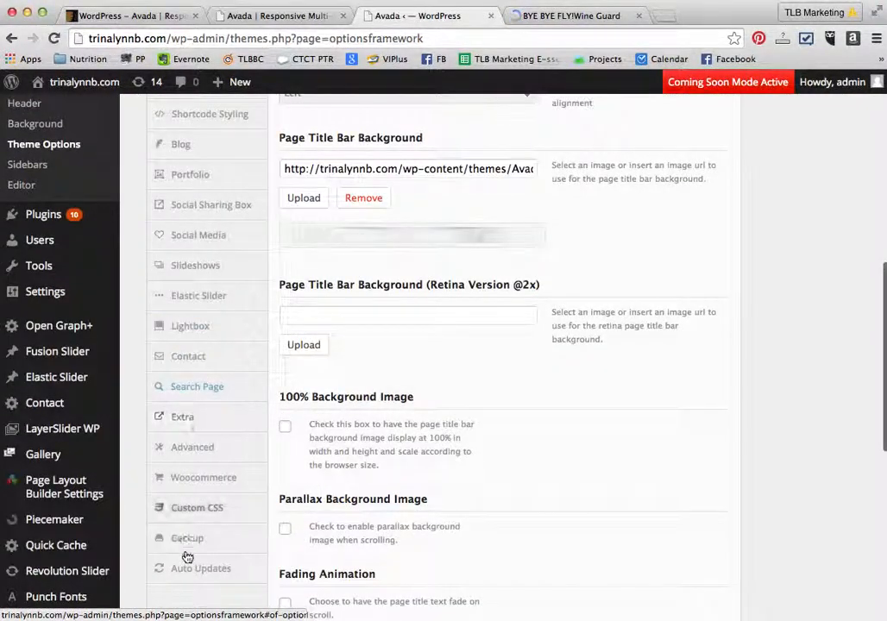
scroll(786, 428, "up", 2)
scroll(786, 428, "up", 5)
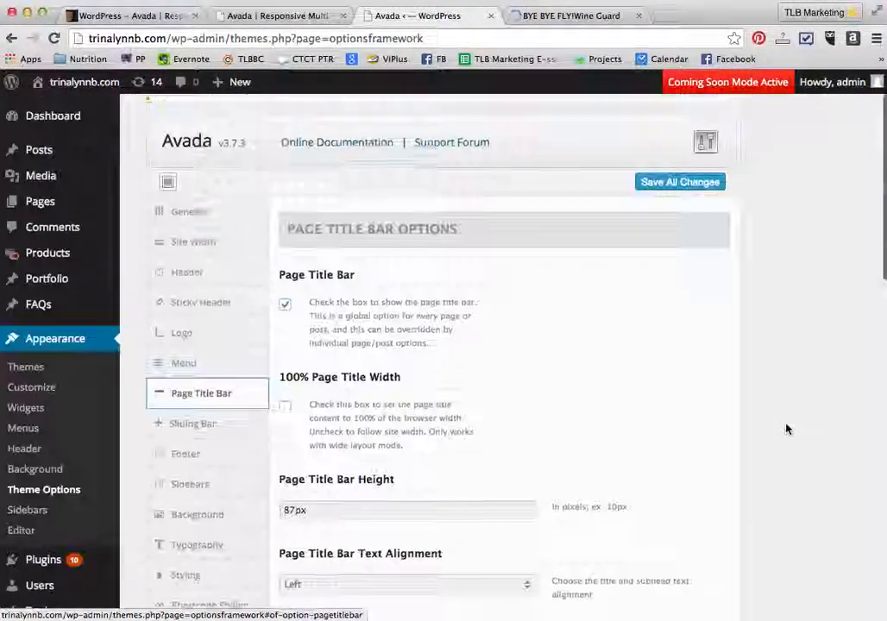
- Open the Appearance section of the WordPress admin
left_click(50, 343)
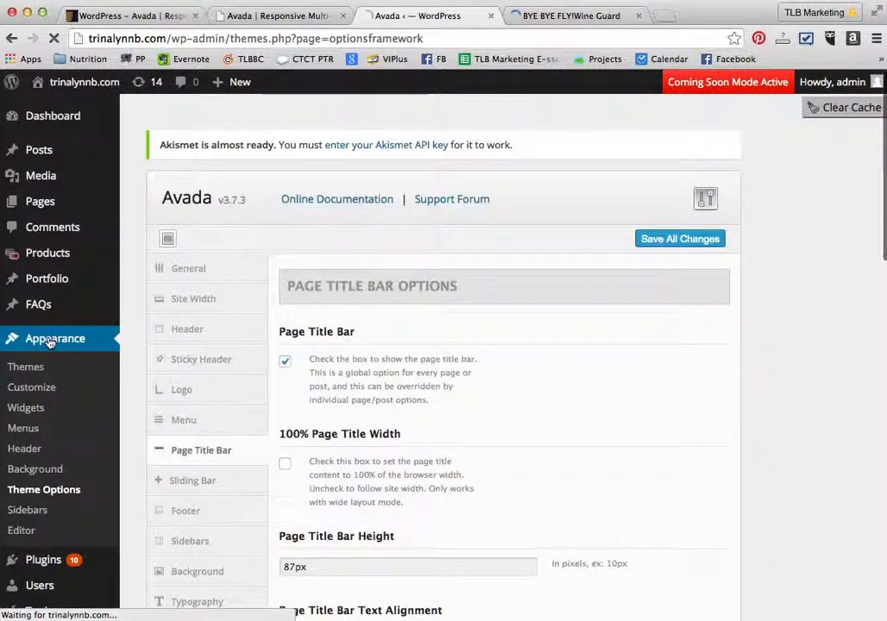